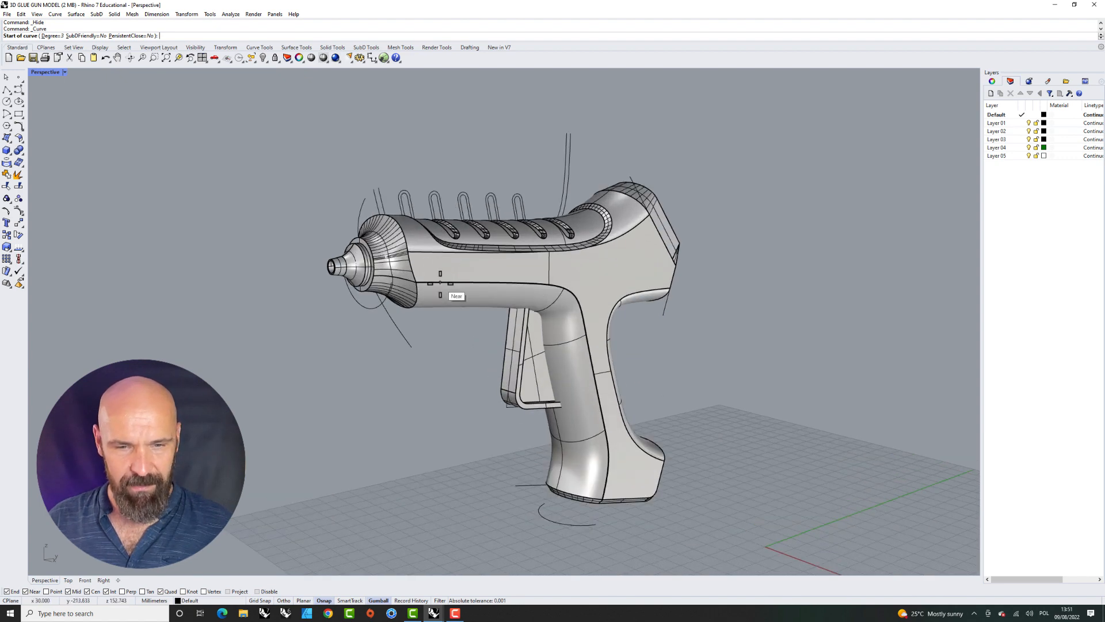
- In the Right view, begin a degree-3 control-point curve from the barrel's front end, along its lower seam, bending downward above the trigger
click(104, 580)
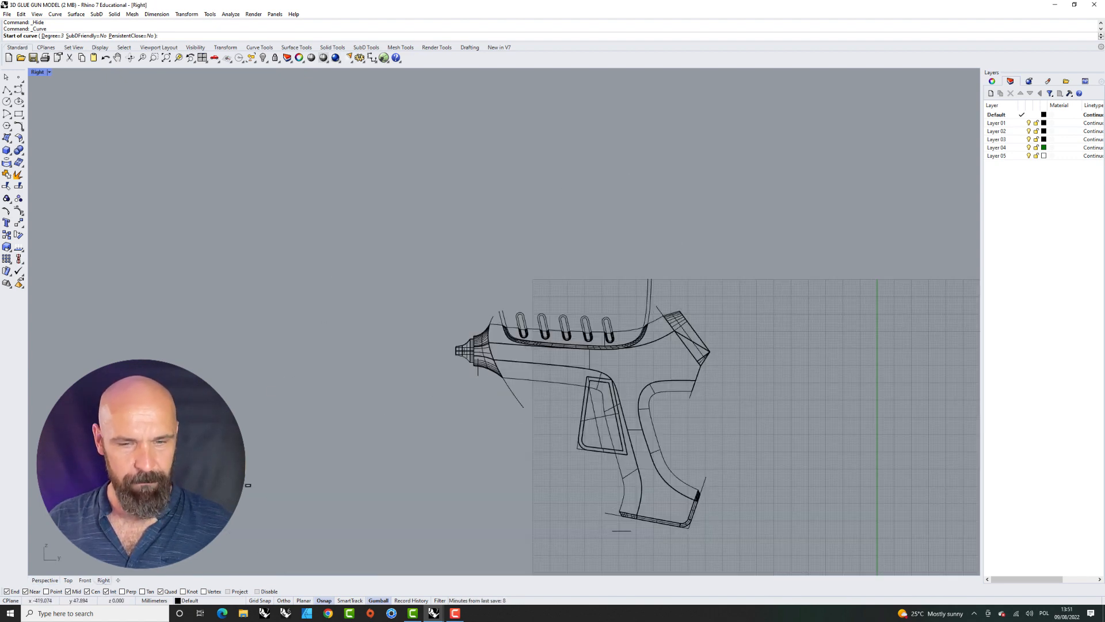
scroll(474, 375, up, 3)
click(435, 375)
click(485, 378)
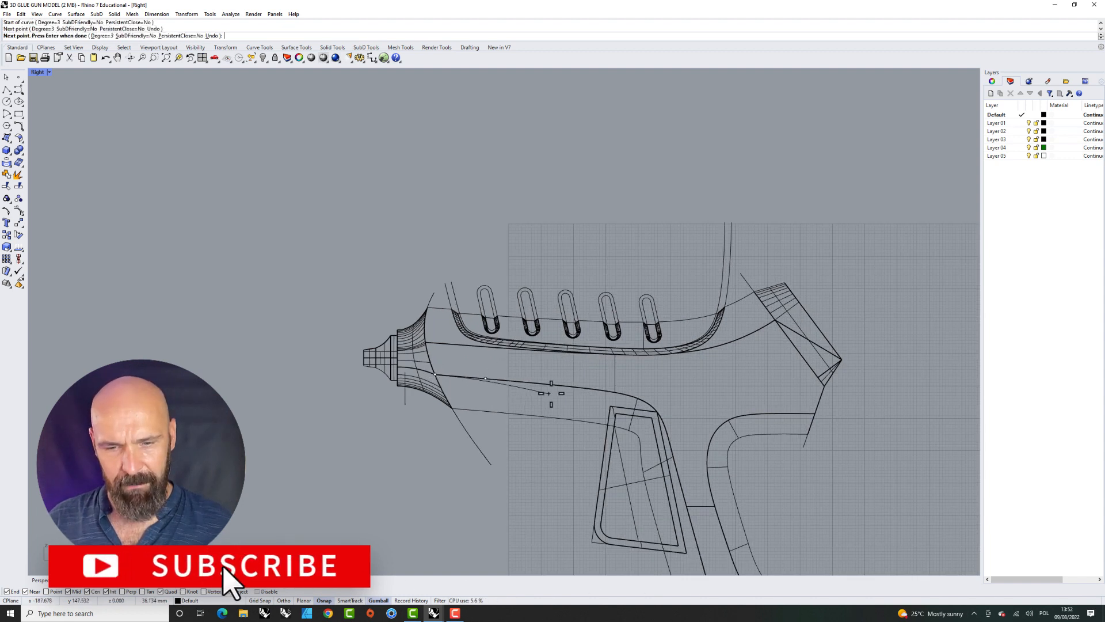
click(554, 390)
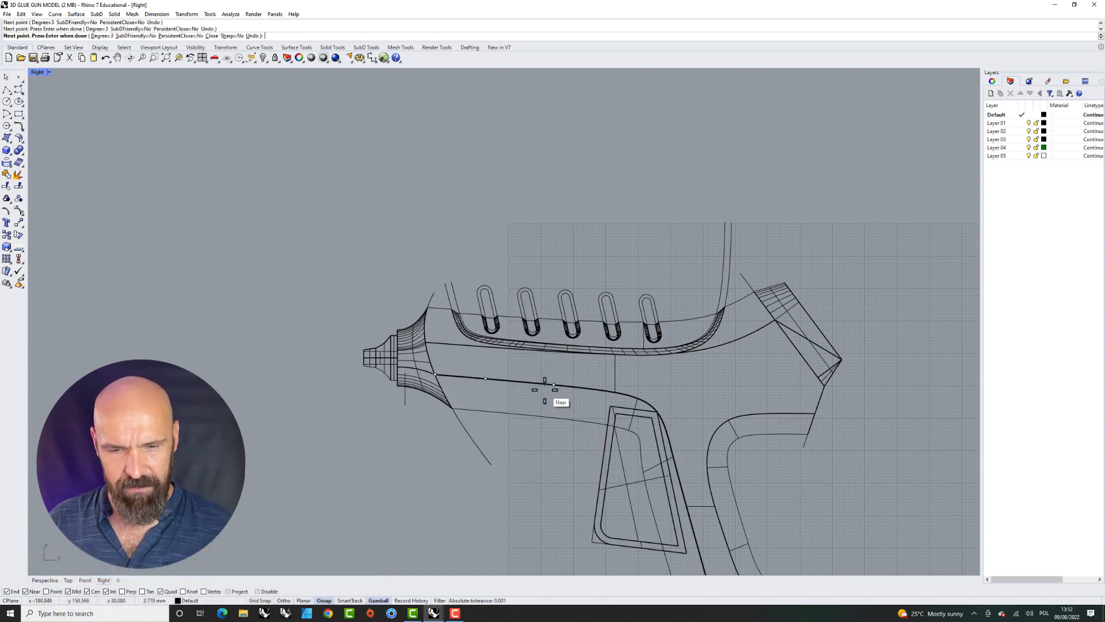
click(593, 377)
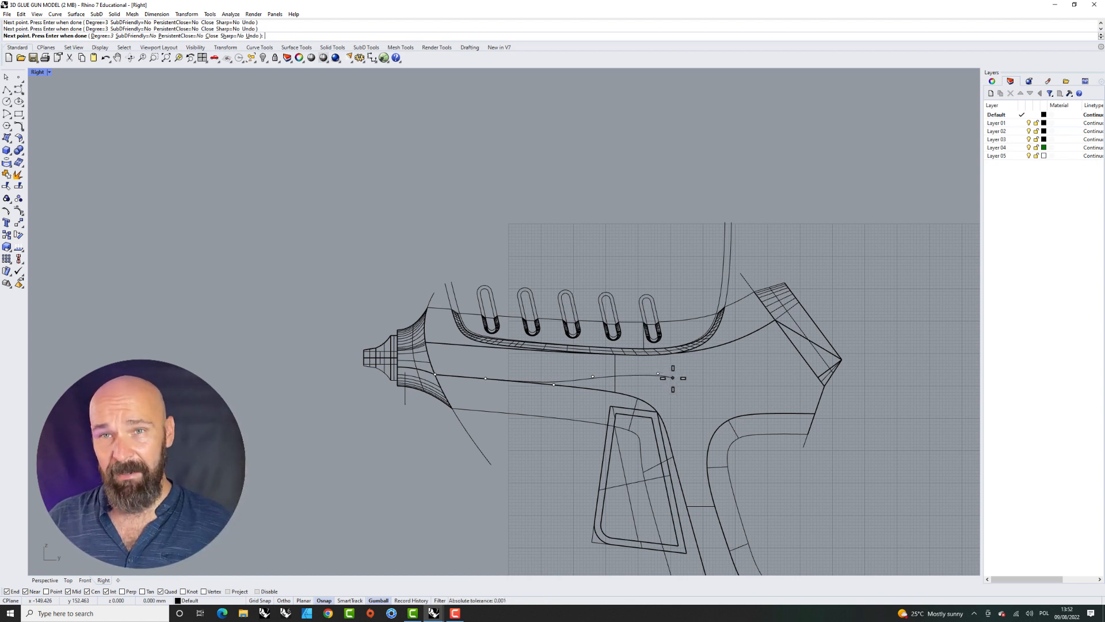
click(685, 417)
click(691, 481)
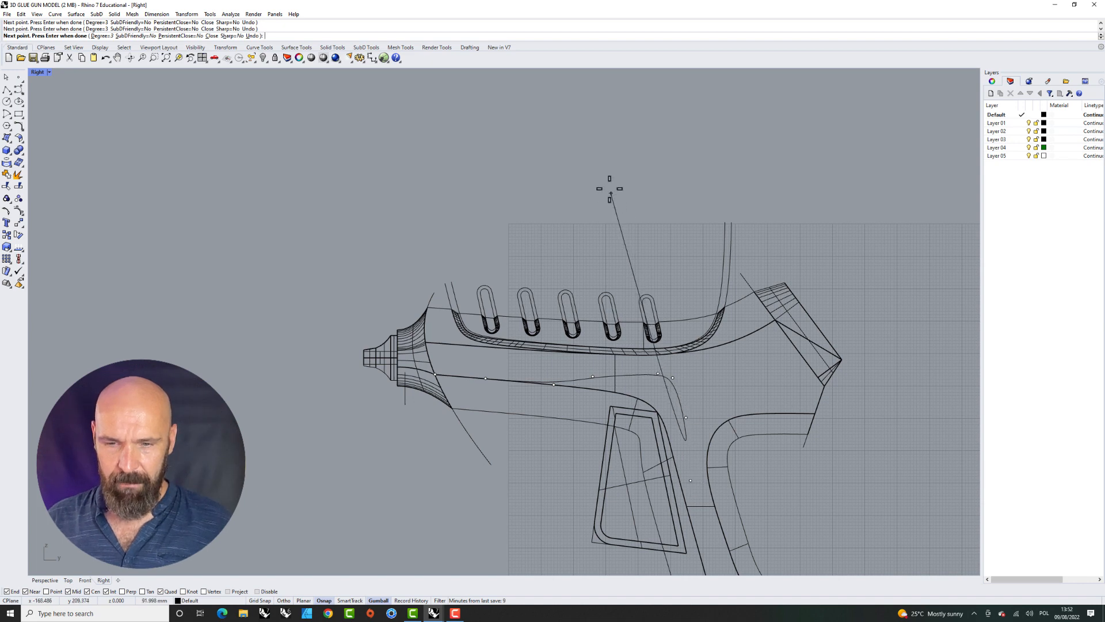
- Continue the curve down through the handle and end it beyond the grip's lower rear corner
scroll(607, 195, down, 3)
scroll(688, 321, up, 3)
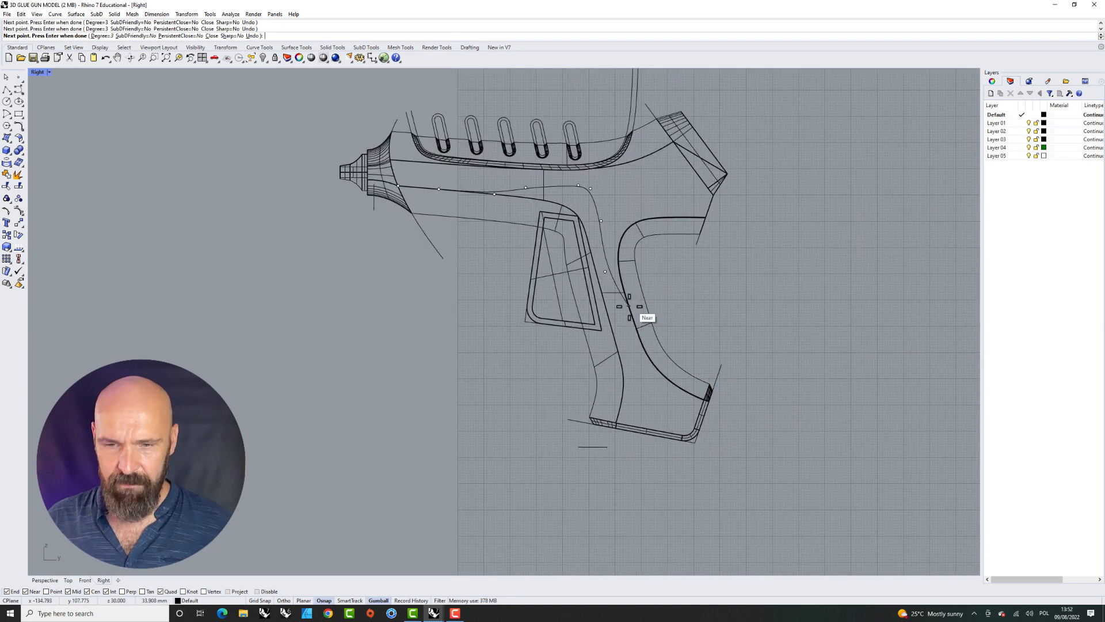
click(607, 308)
click(615, 339)
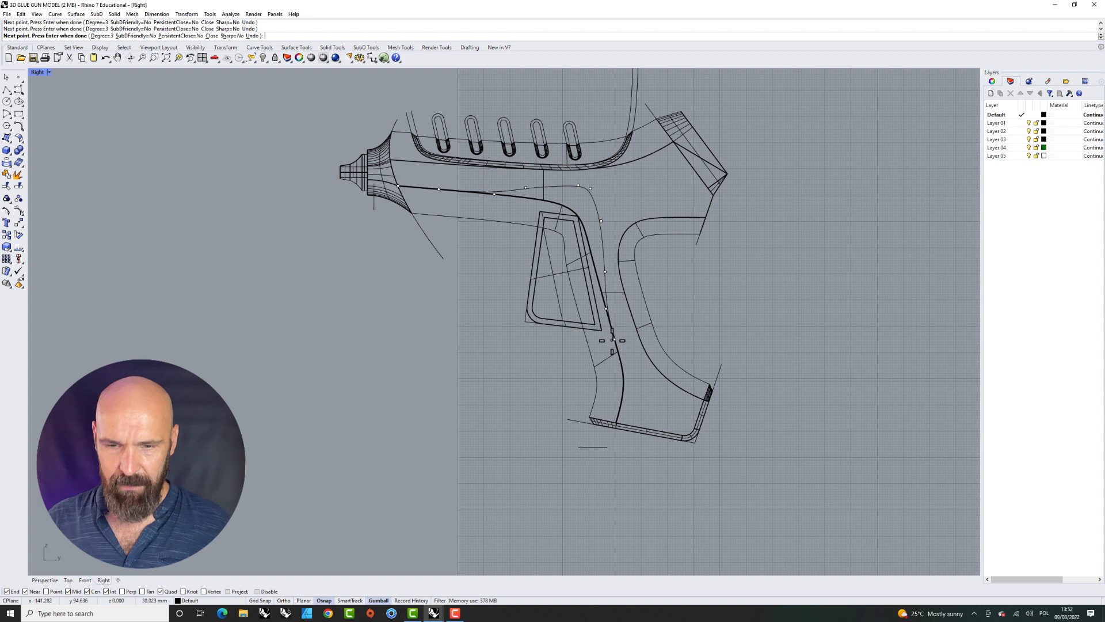
click(621, 380)
click(658, 405)
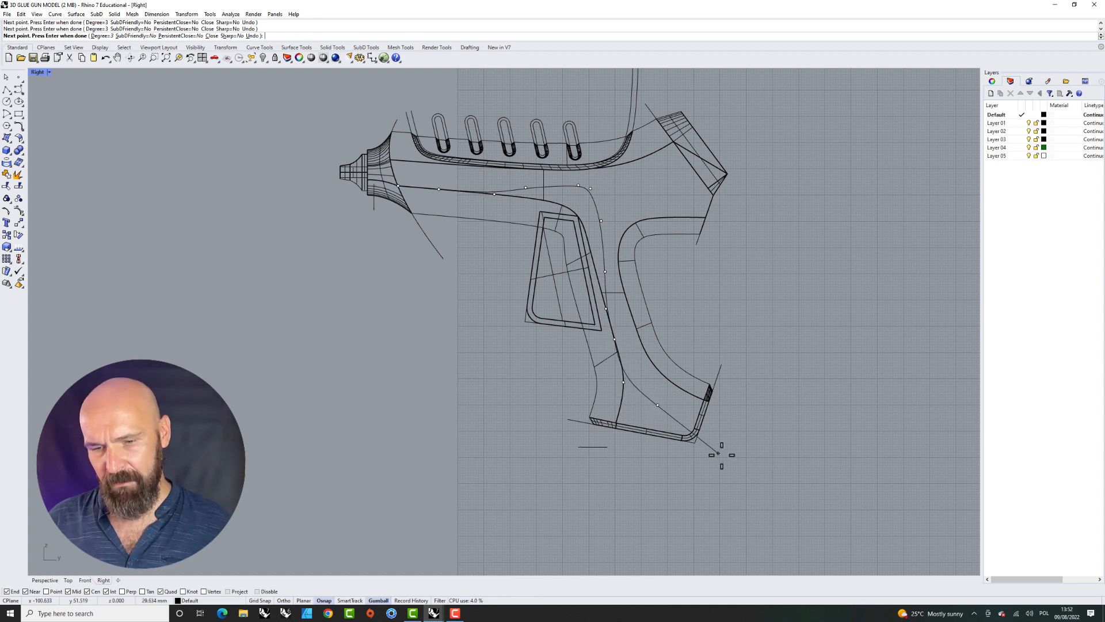
click(772, 468)
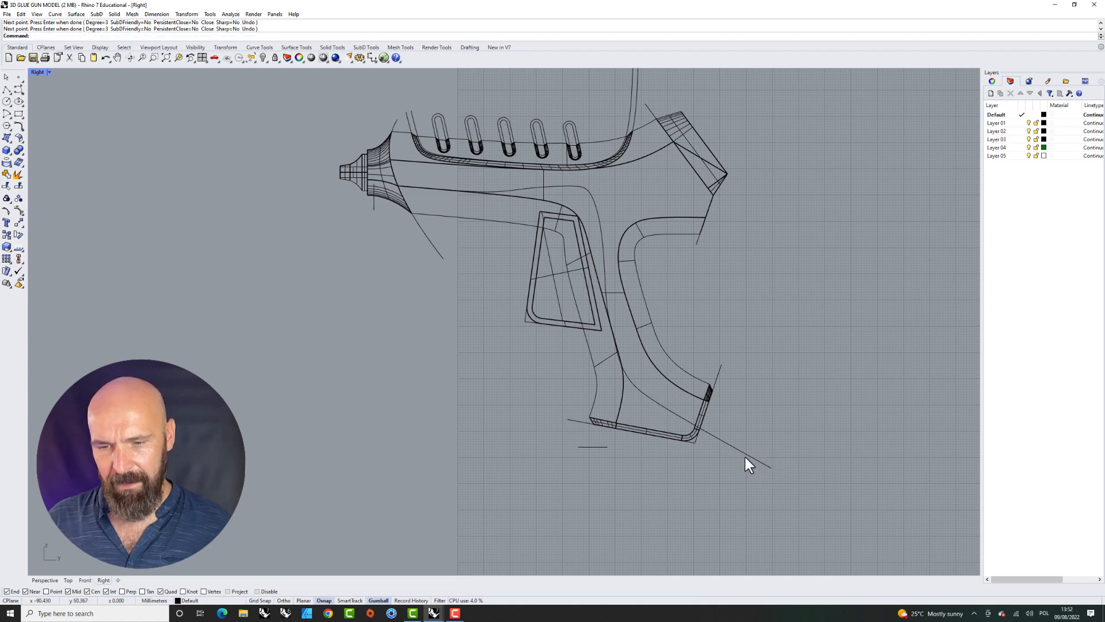
right_click(744, 455)
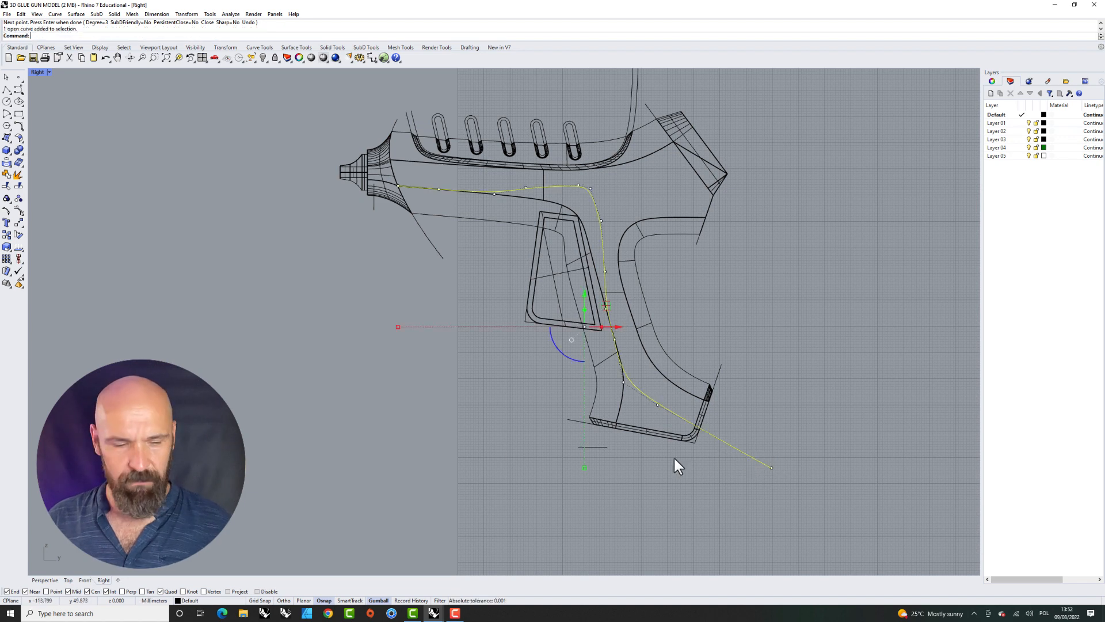
- Configure Set Points for the new curve in the Perspective view with only Set X enabled and Align to World
click(50, 579)
right_drag(358, 414, 436, 393)
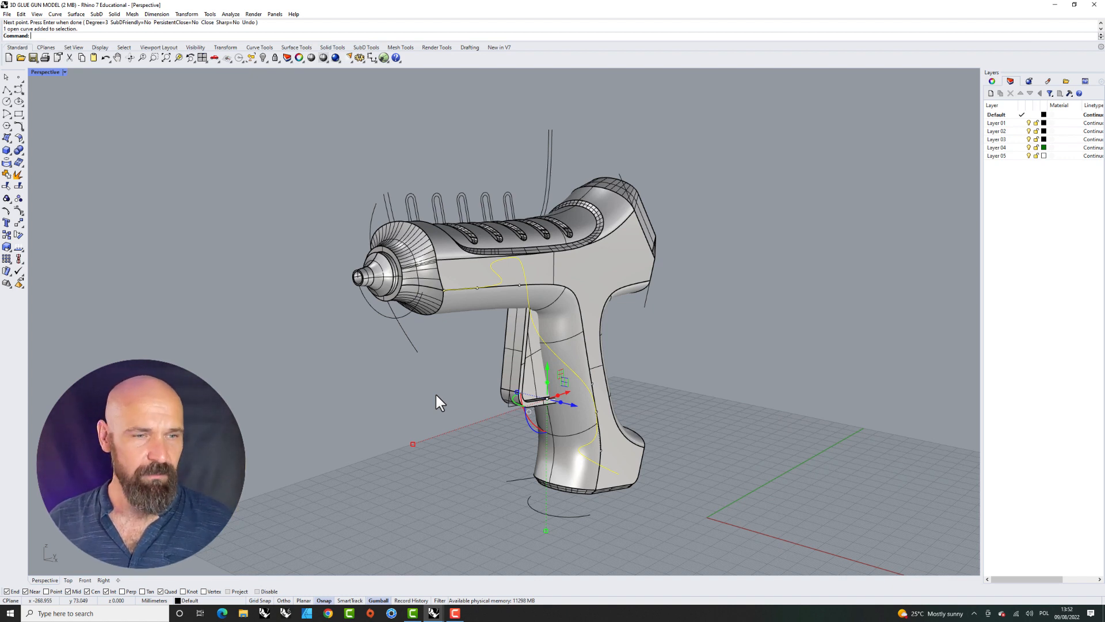
click(24, 228)
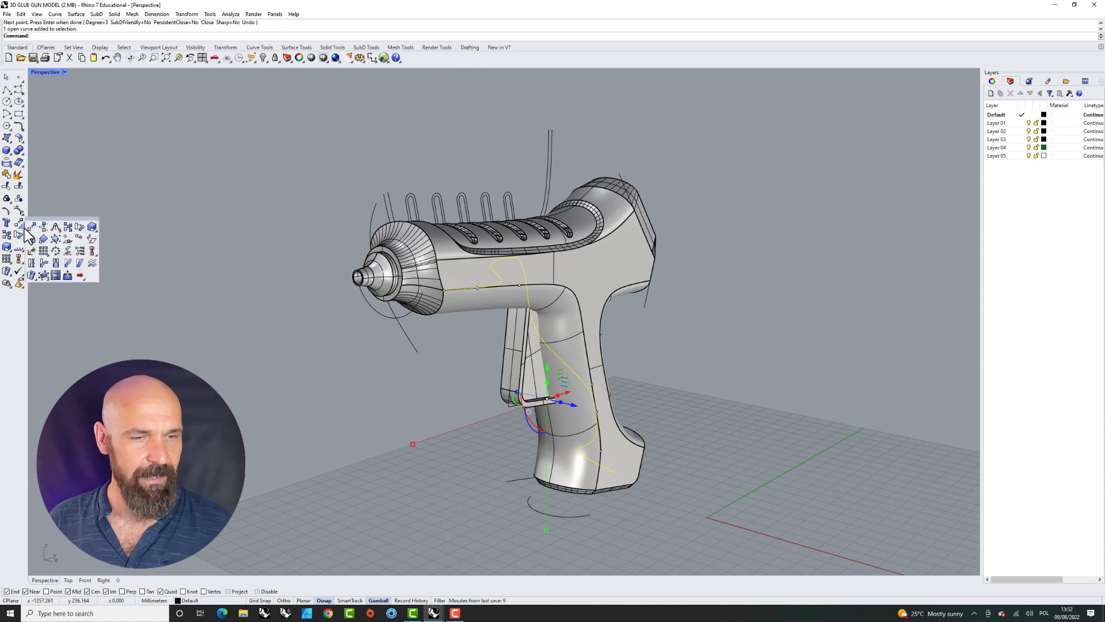
click(80, 252)
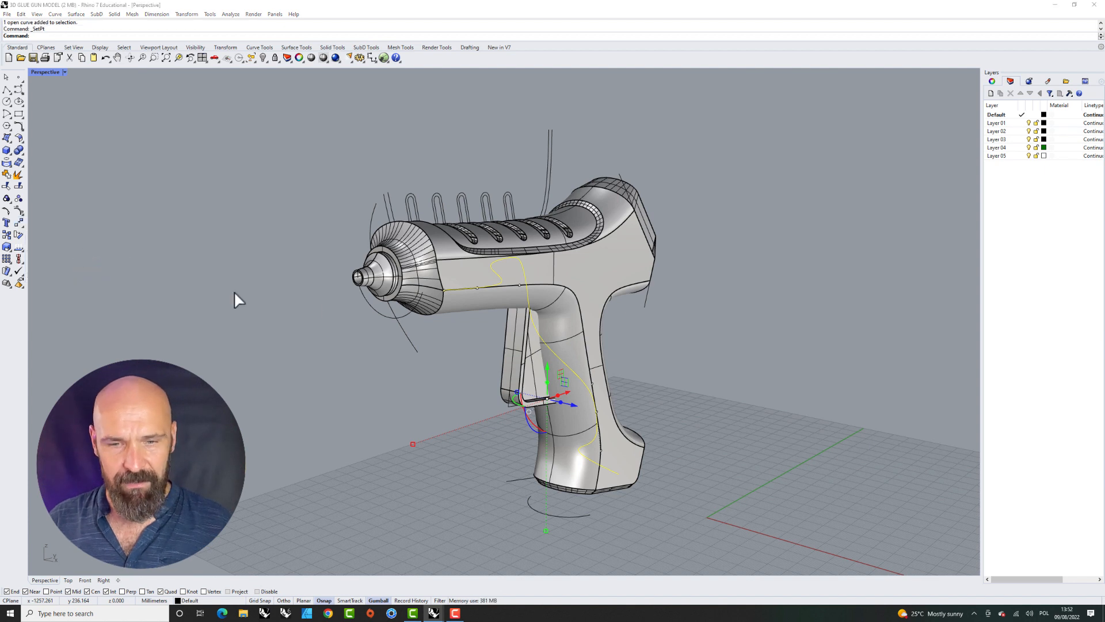
drag(556, 267, 717, 171)
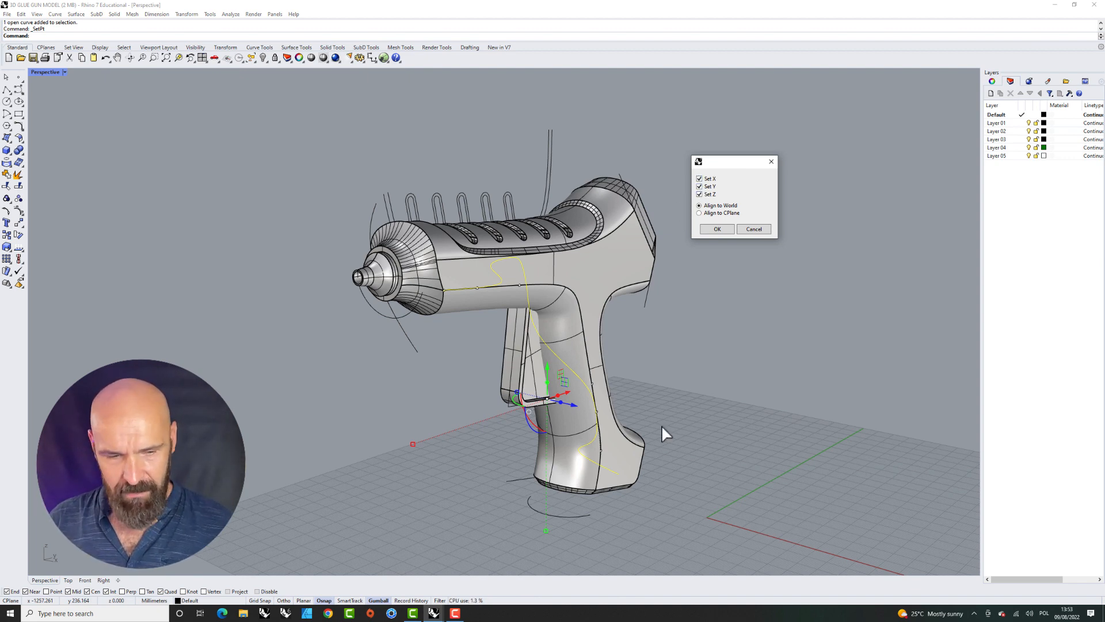
scroll(500, 343, down, 4)
right_drag(600, 431, 569, 439)
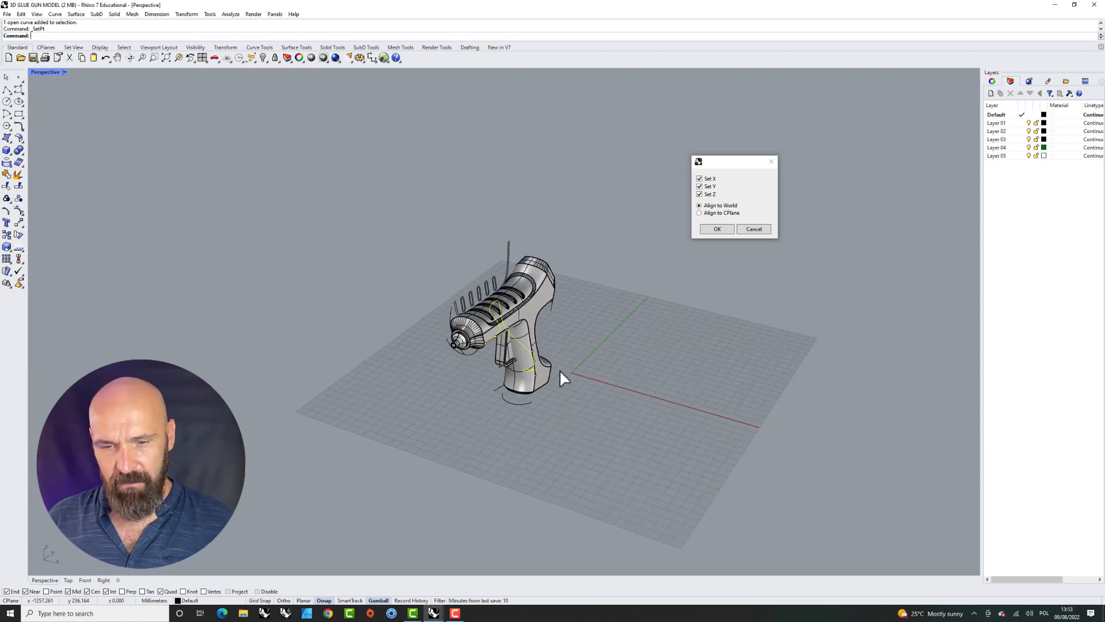
click(701, 187)
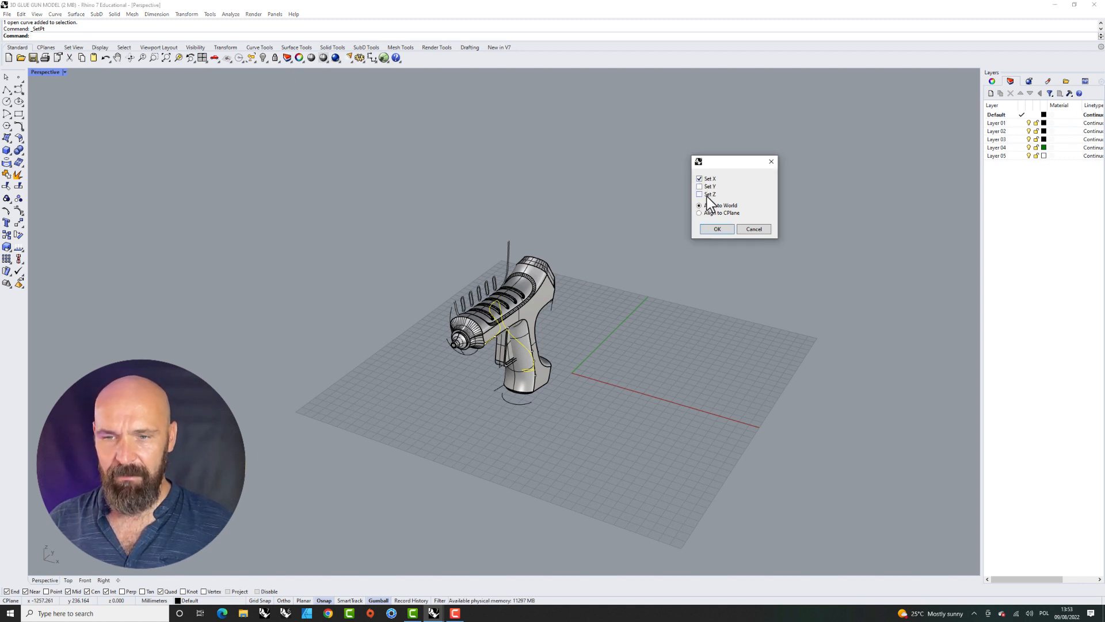
click(718, 229)
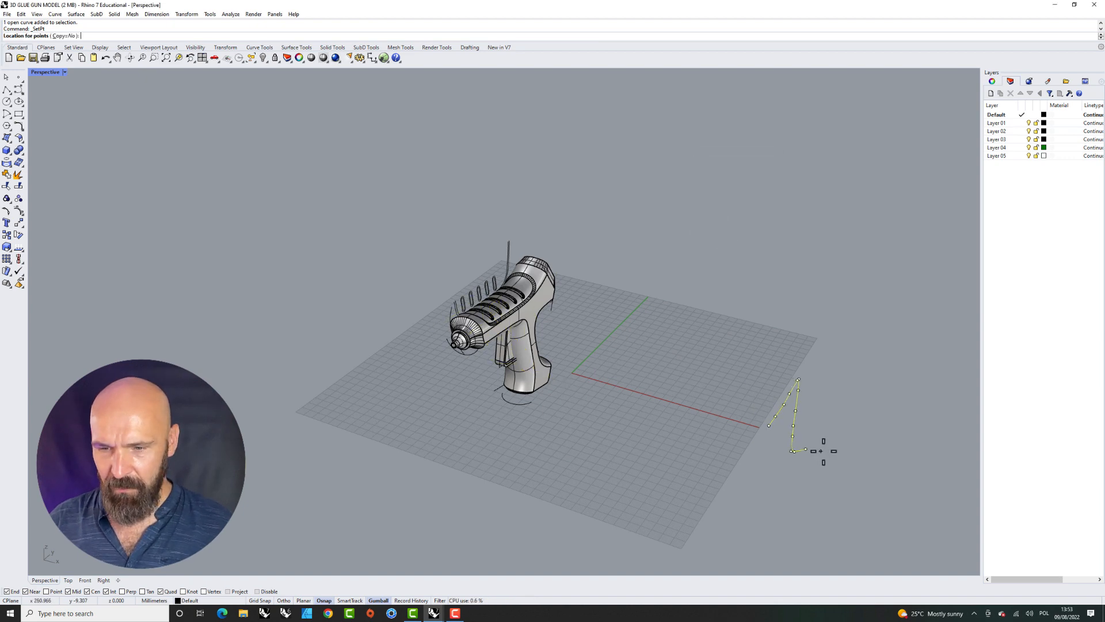
- Flatten the curve onto the gun's centre plane by snapping its points to the middle of the grip's bottom edge
right_drag(549, 429, 534, 398)
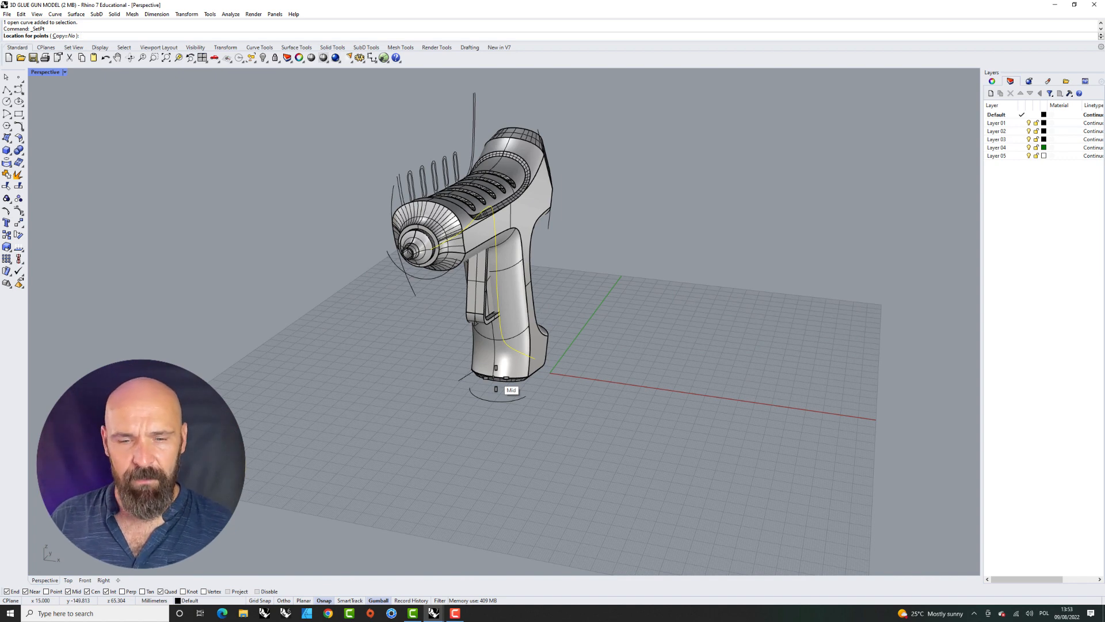
right_drag(493, 388, 524, 345)
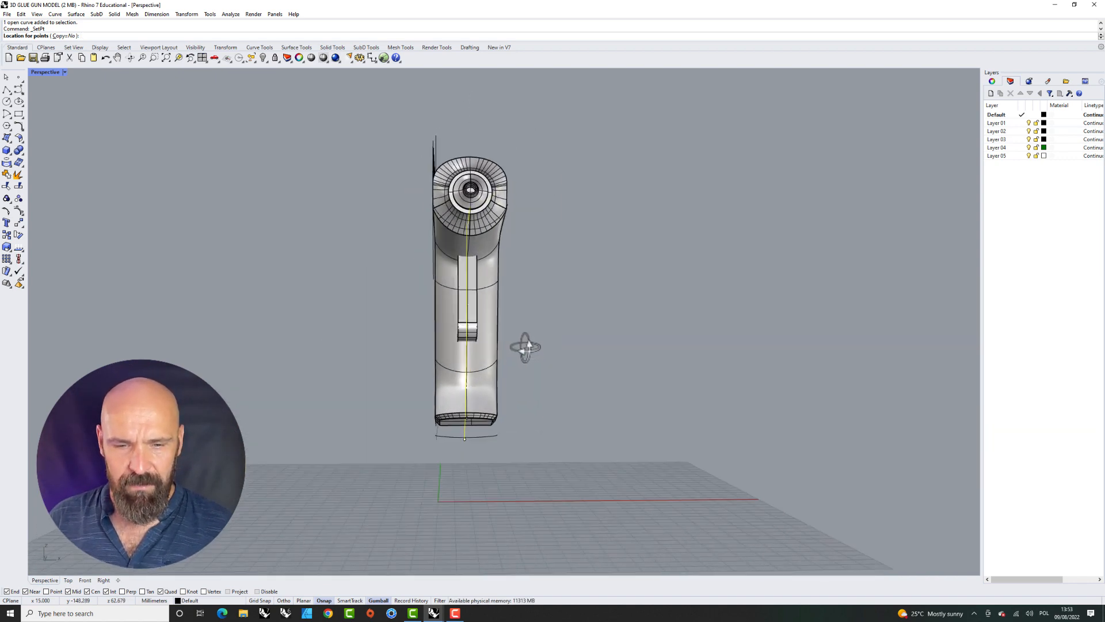
right_drag(511, 420, 534, 422)
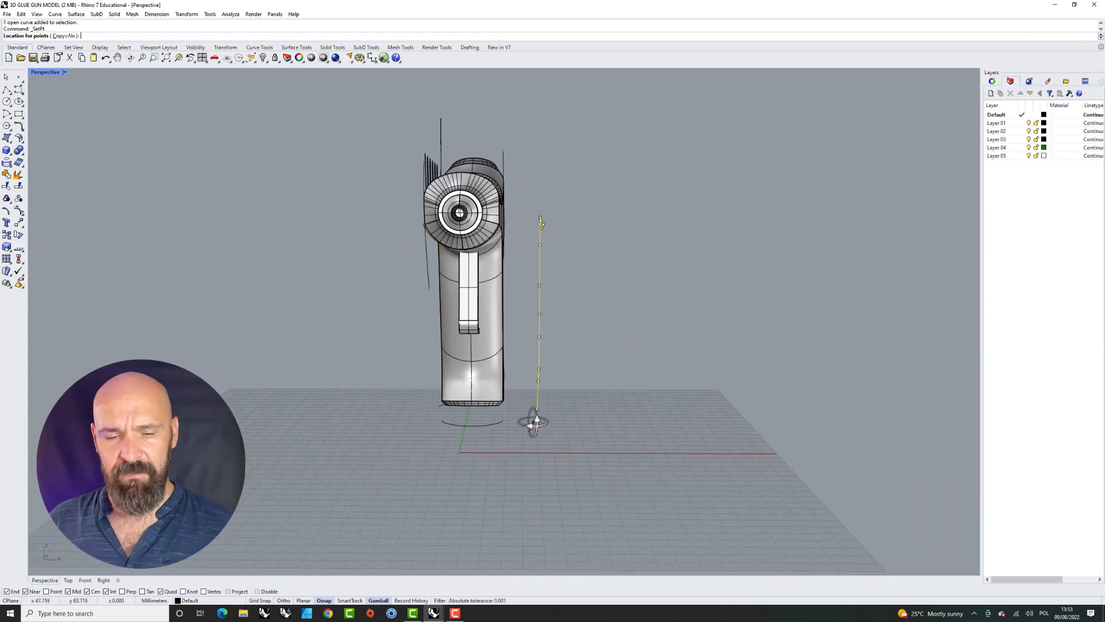
right_drag(516, 434, 499, 448)
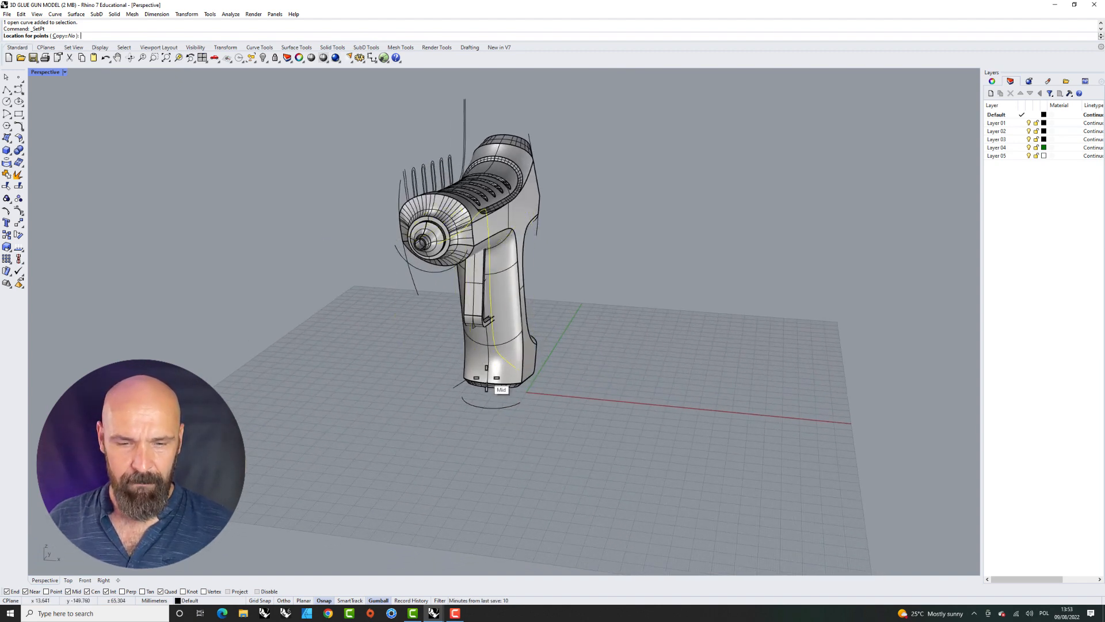
click(488, 395)
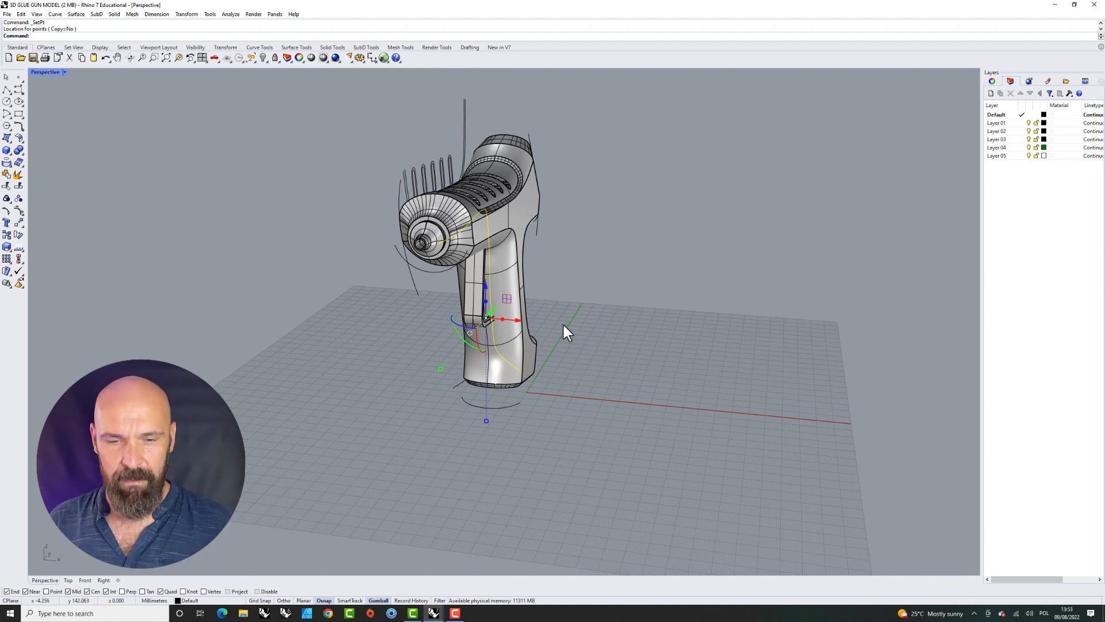
drag(506, 327, 638, 329)
right_drag(744, 267, 640, 224)
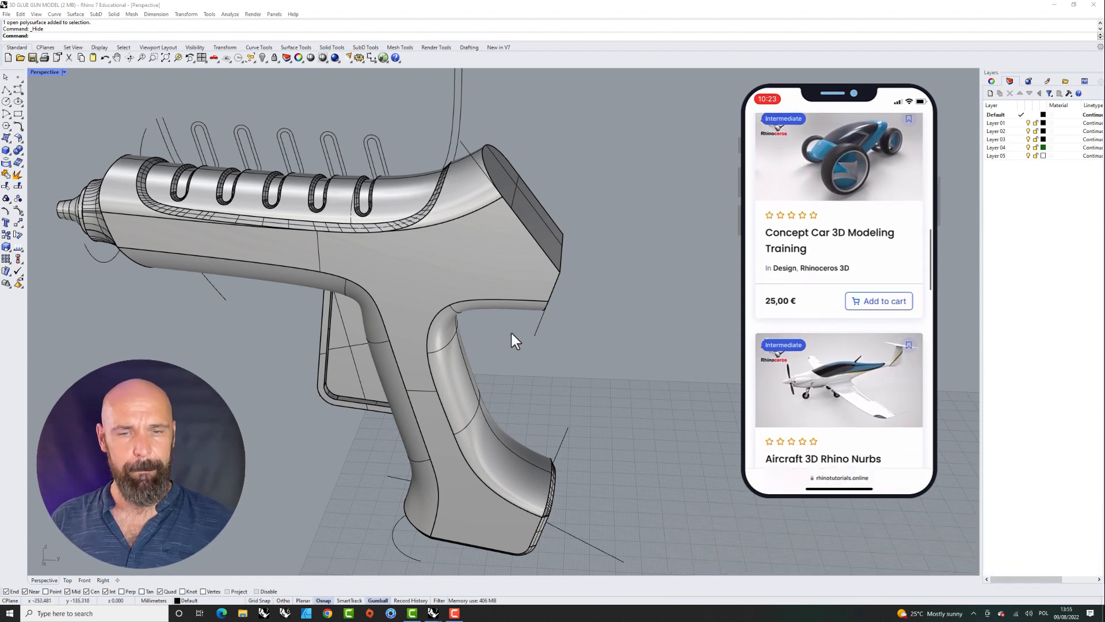
- Duplicate the rounded upper edge at the rear end of the gun body as a separate curve
right_drag(502, 344, 501, 255)
scroll(509, 196, up, 5)
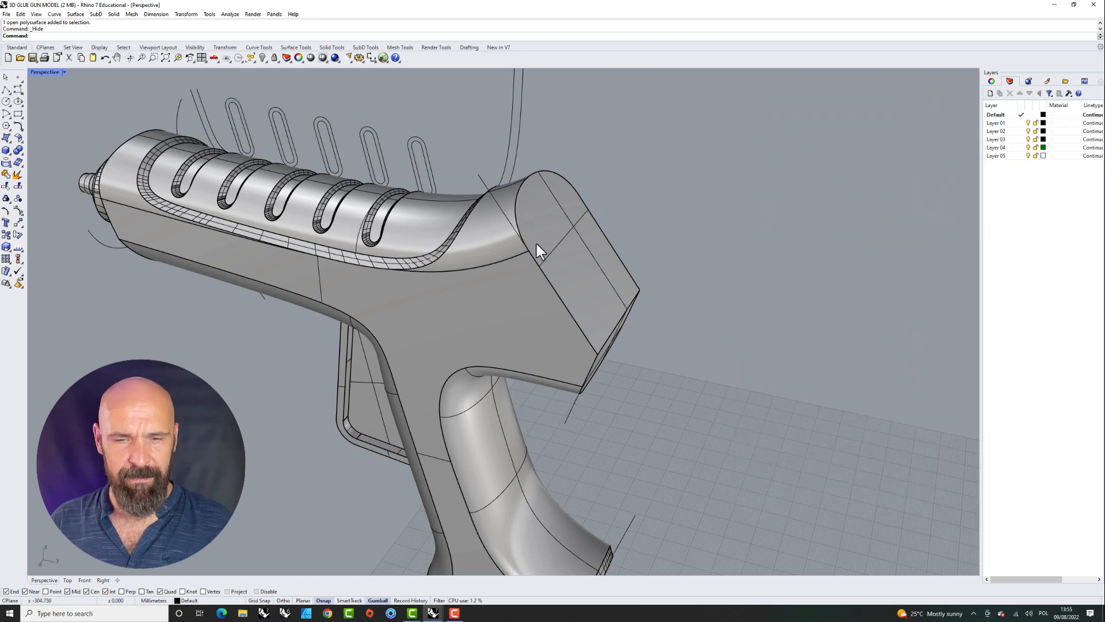
scroll(597, 217, down, 3)
right_drag(598, 216, 639, 200)
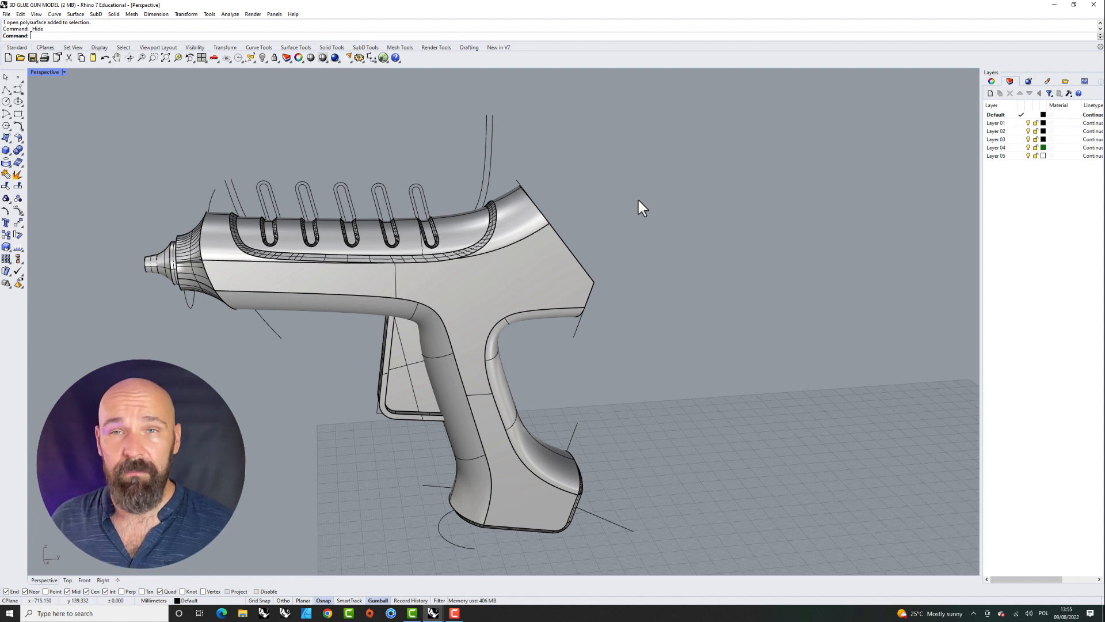
right_drag(626, 188, 542, 214)
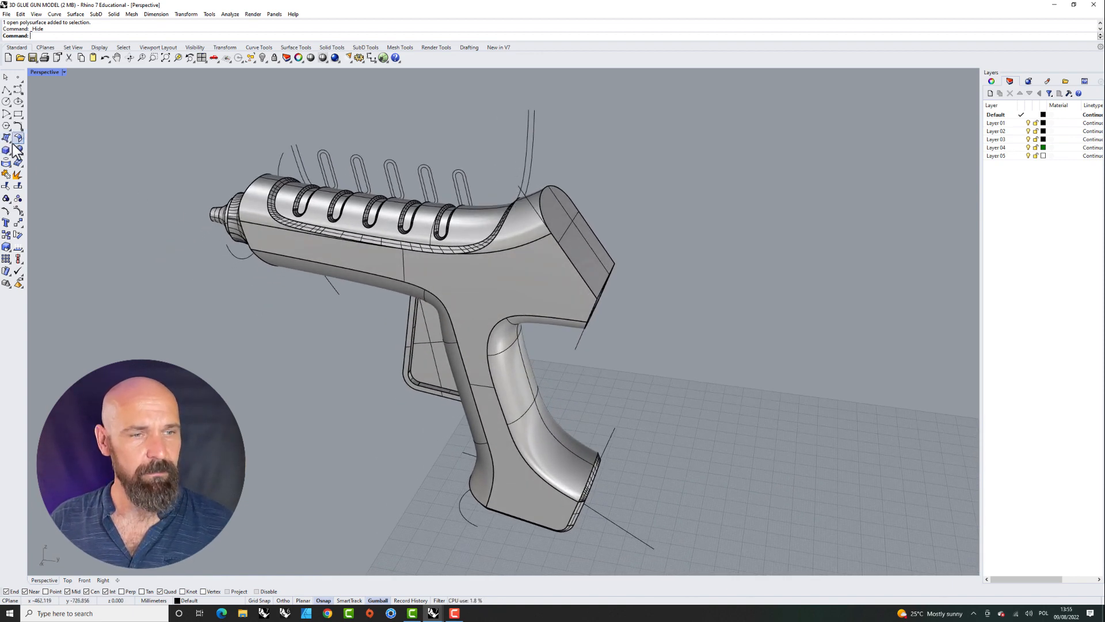
click(7, 163)
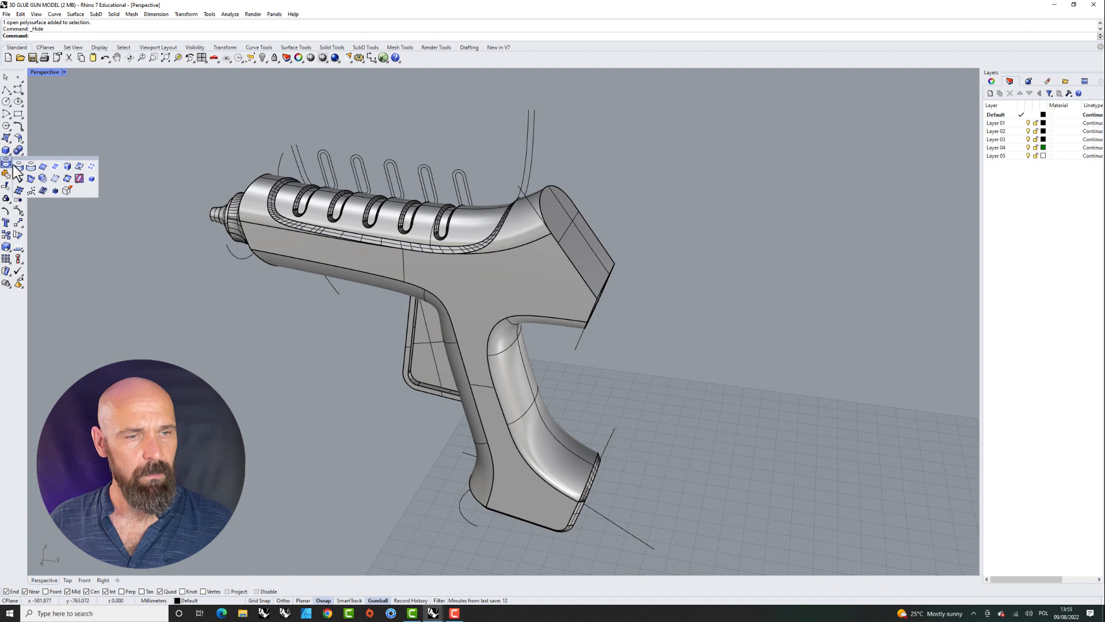
click(43, 168)
click(541, 194)
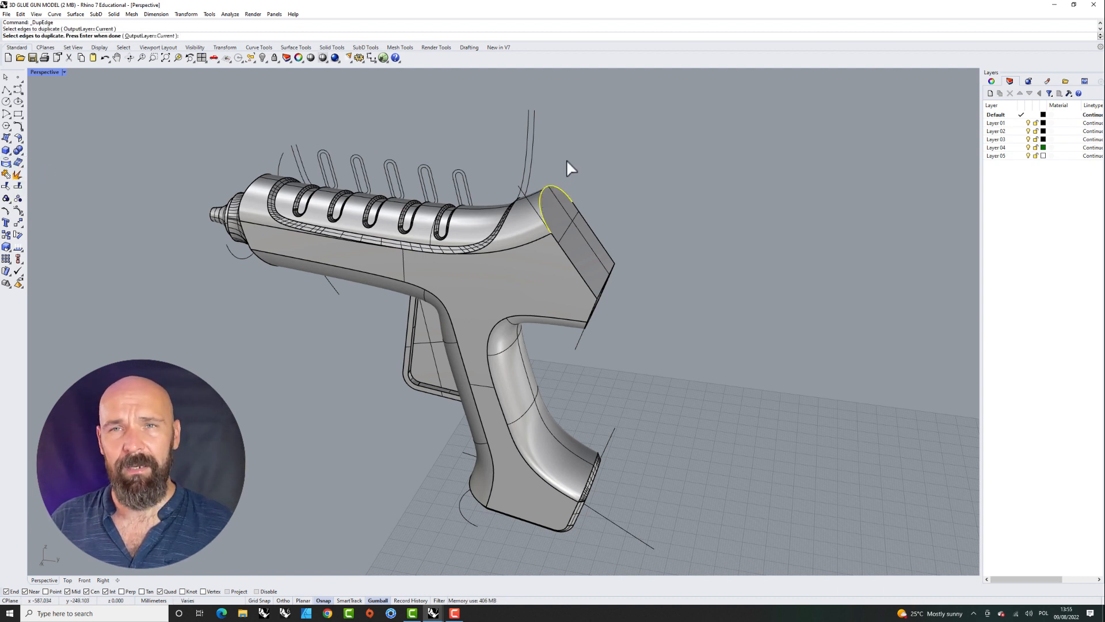
key(Return)
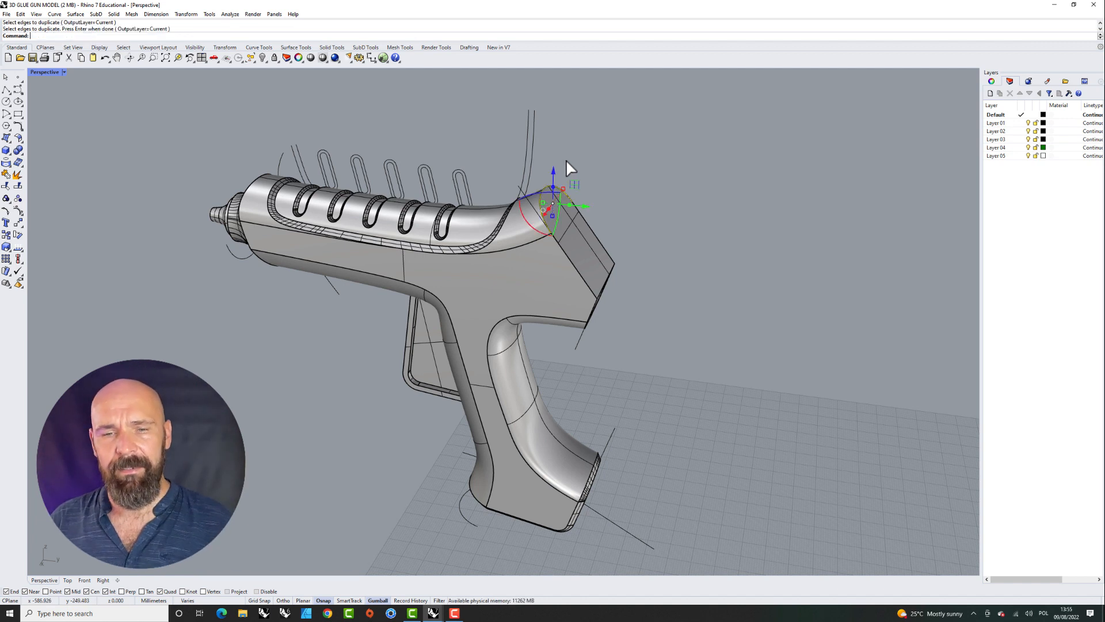
- Move the duplicated edge curve away behind the gun body and rotate it so it tilts the opposite way
scroll(547, 196, up, 2)
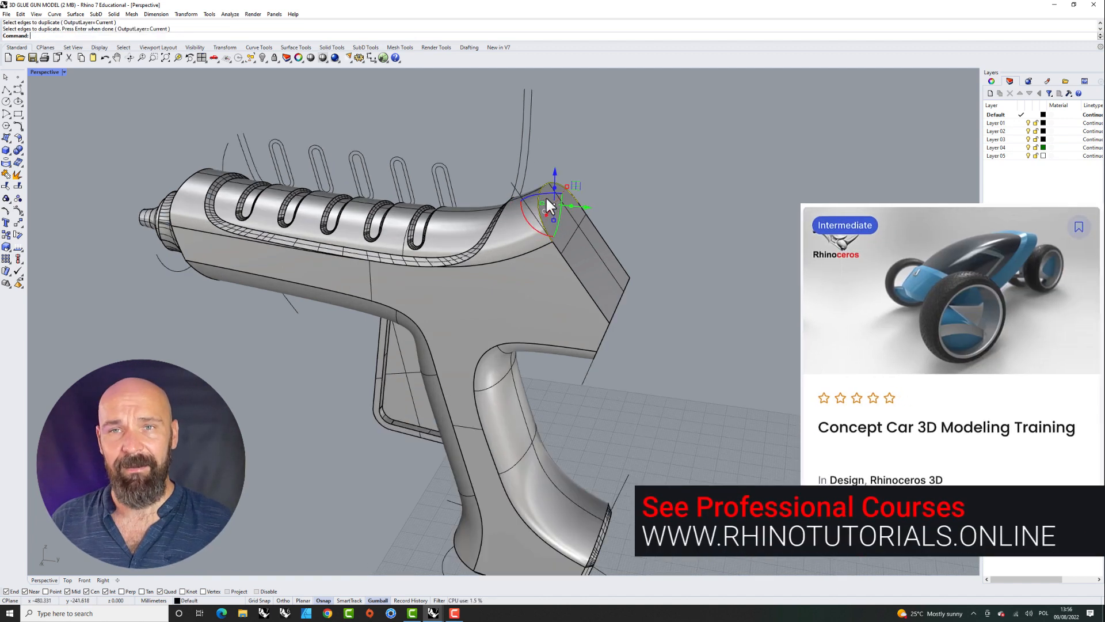
drag(583, 205, 768, 249)
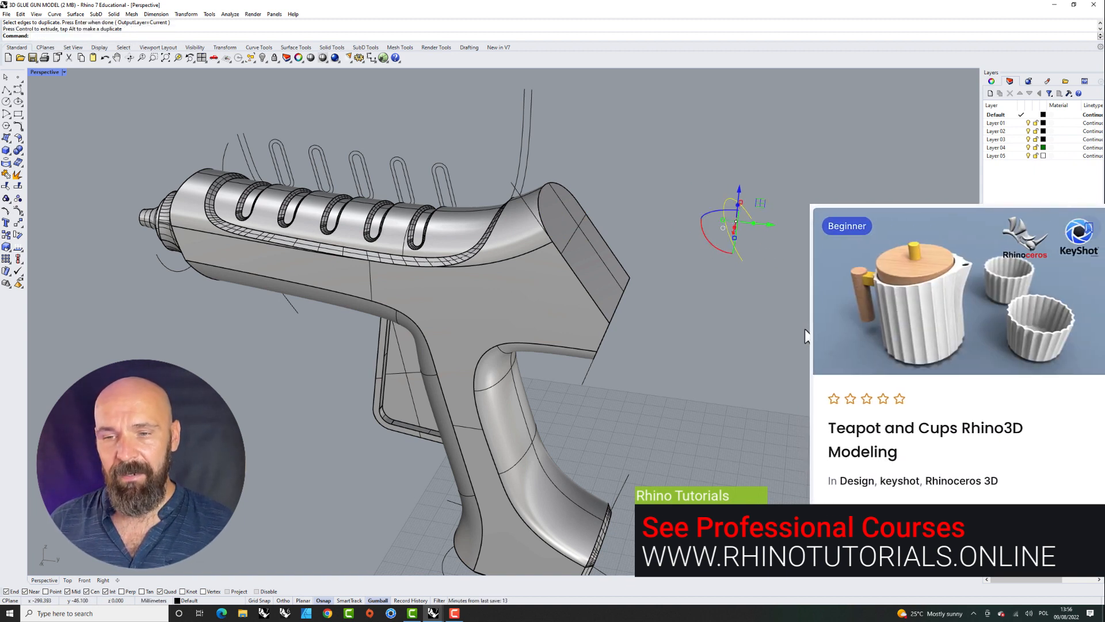
mouse_move(724, 303)
right_down()
mouse_move(765, 279)
mouse_move(735, 271)
mouse_move(733, 291)
right_up()
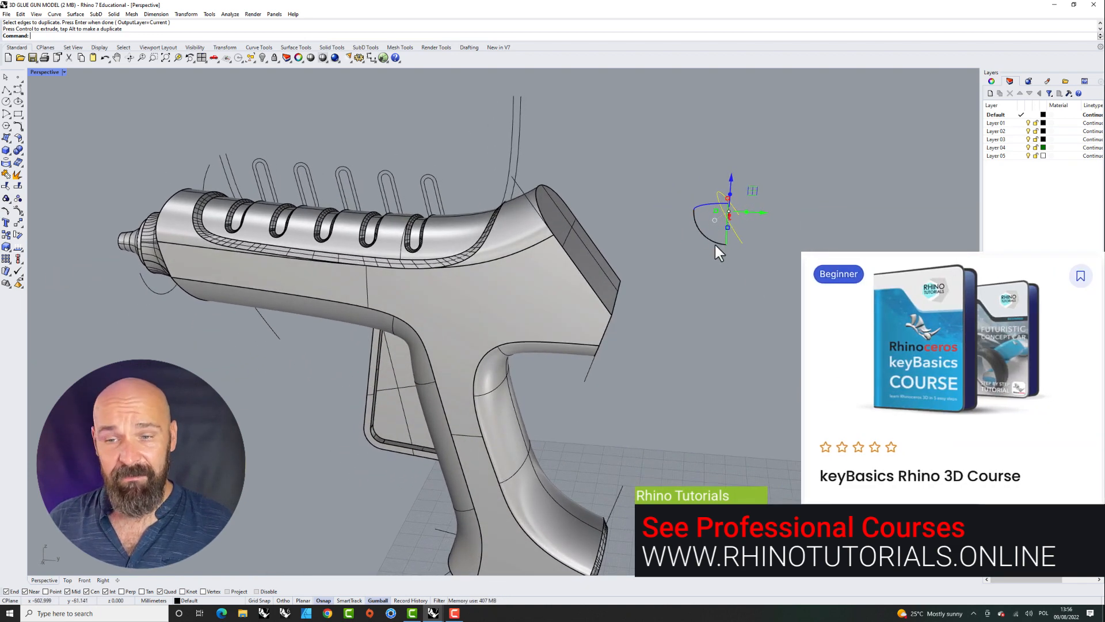
drag(714, 243, 694, 209)
click(756, 287)
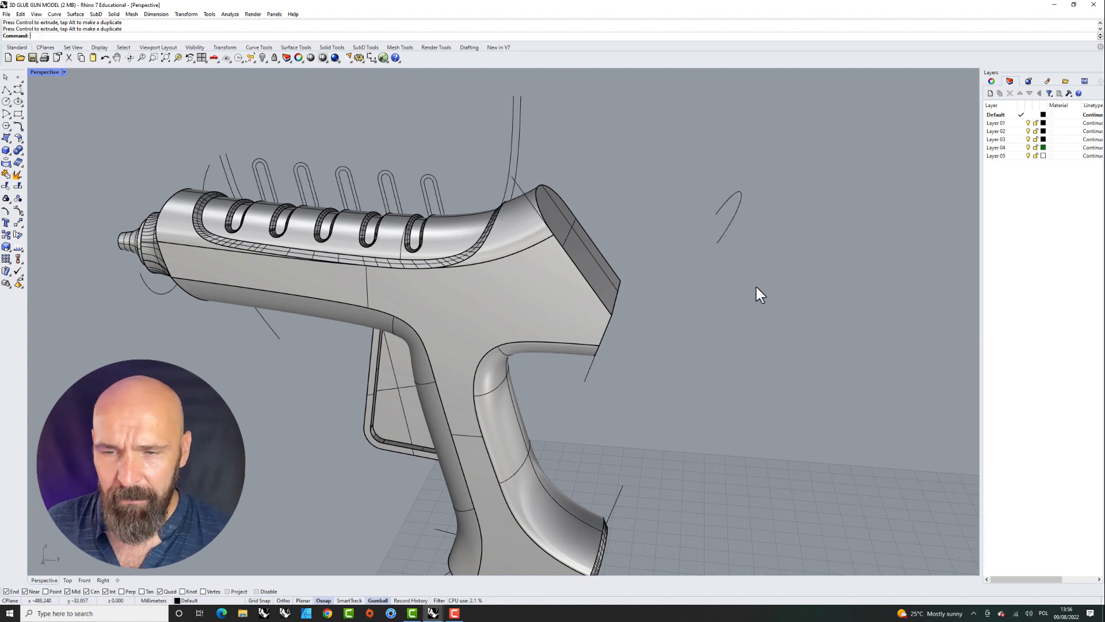
right_drag(756, 288, 758, 254)
- Try a Normal-style loft between the body's rounded rear edge and the detached curve behind it, and delete the lofted surface
click(726, 215)
key(Escape)
click(12, 149)
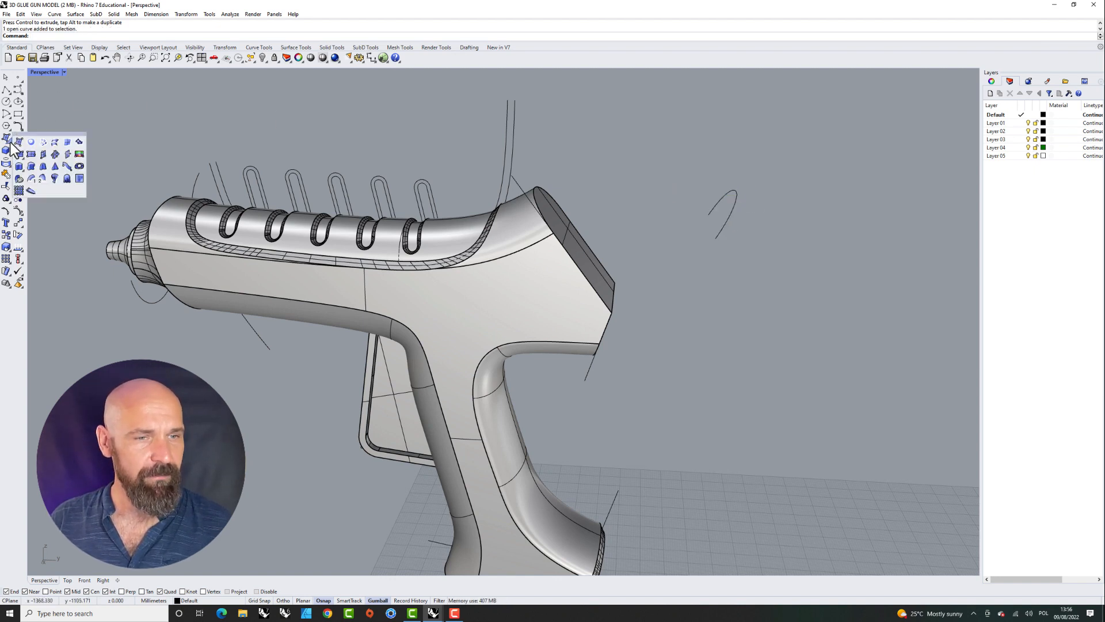
click(57, 143)
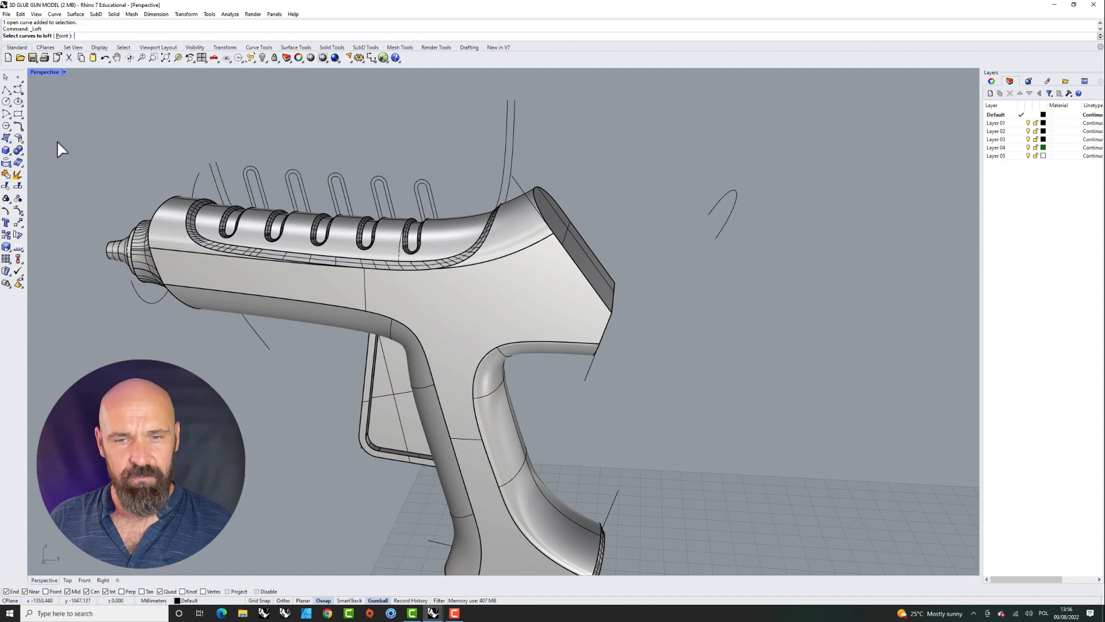
click(534, 193)
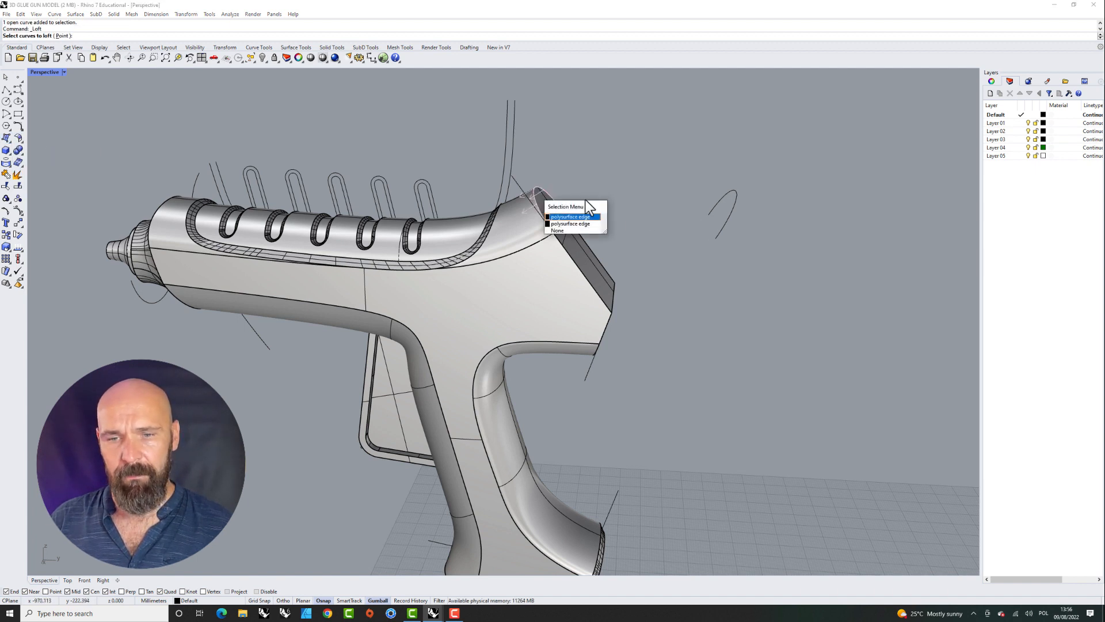
click(590, 217)
click(736, 210)
key(Return)
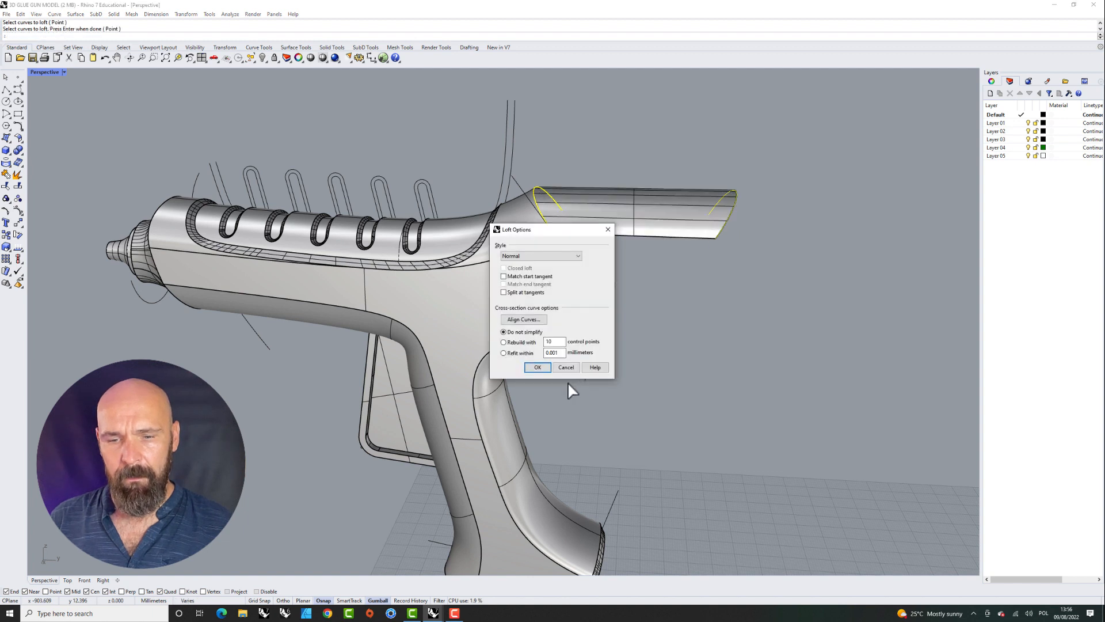
click(540, 371)
click(630, 216)
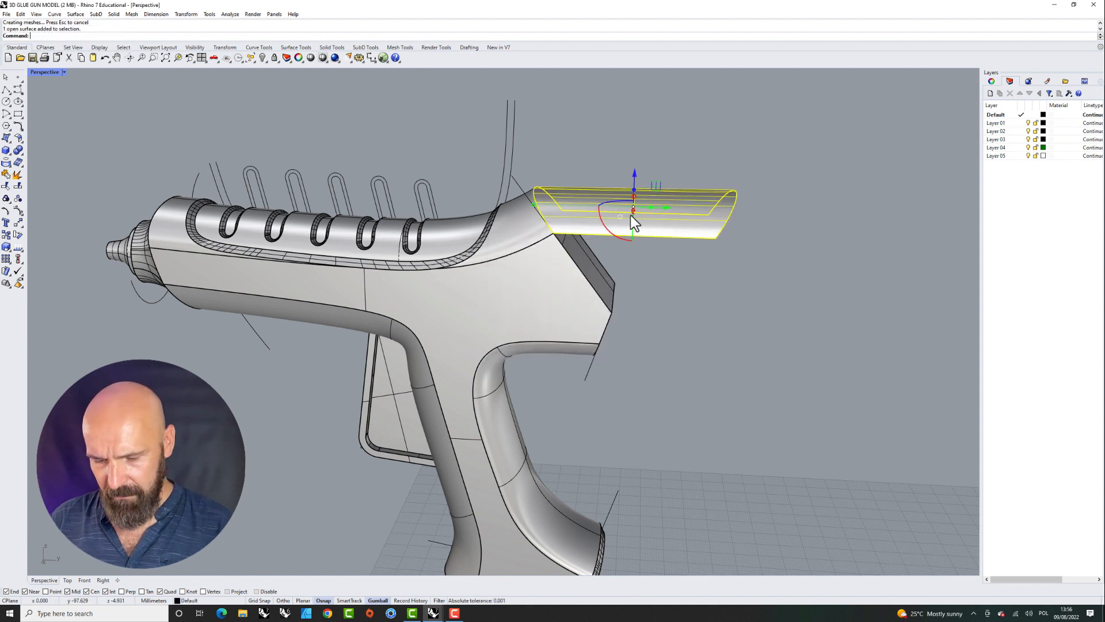
key(Delete)
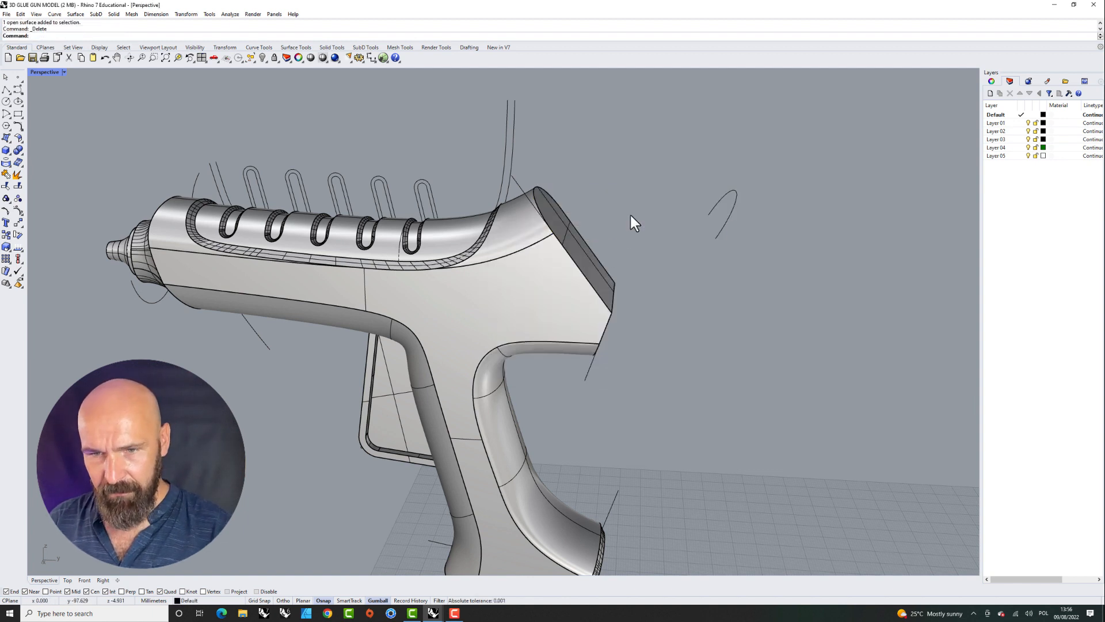
- Draw a planar, upward-bulging arc from the body's upper rear corner to the lower end of the detached curve, shaping it in the Right view
click(8, 116)
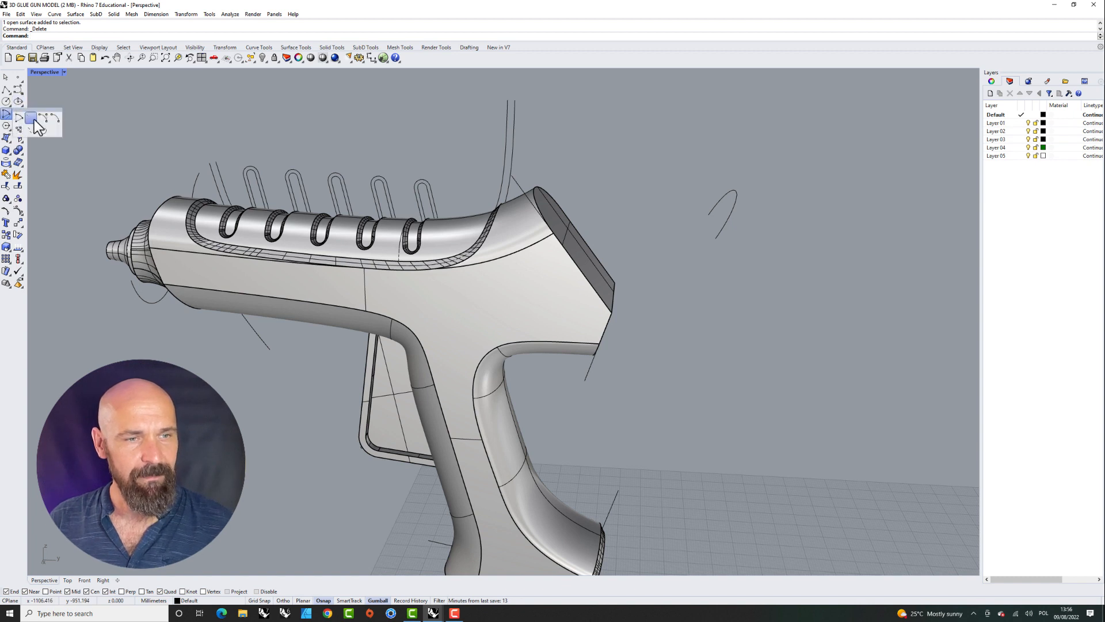
click(31, 119)
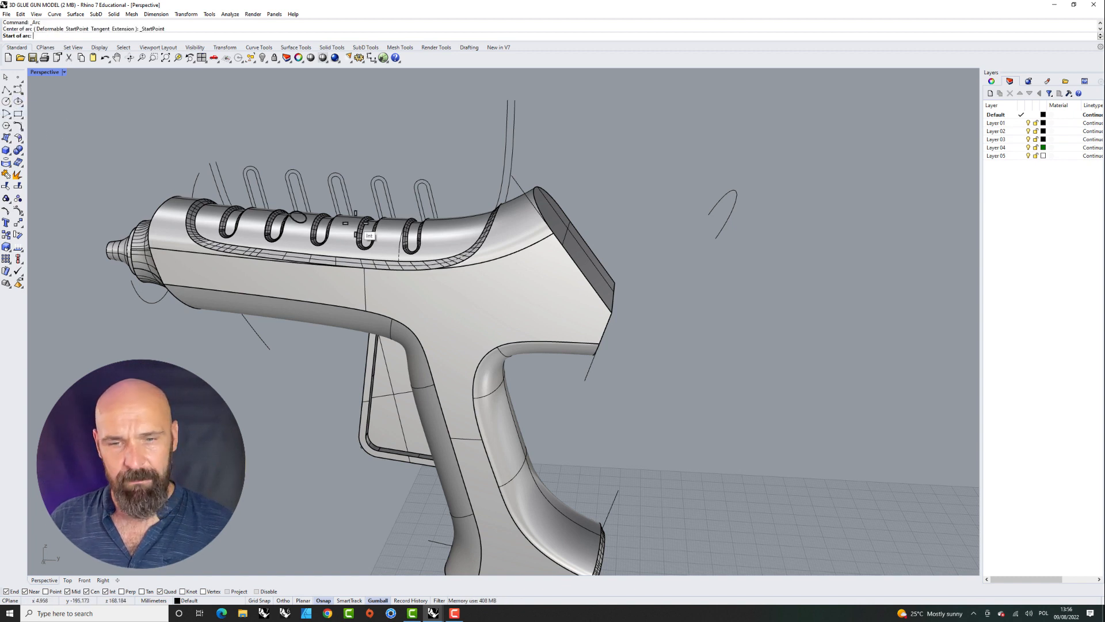
click(551, 234)
click(633, 235)
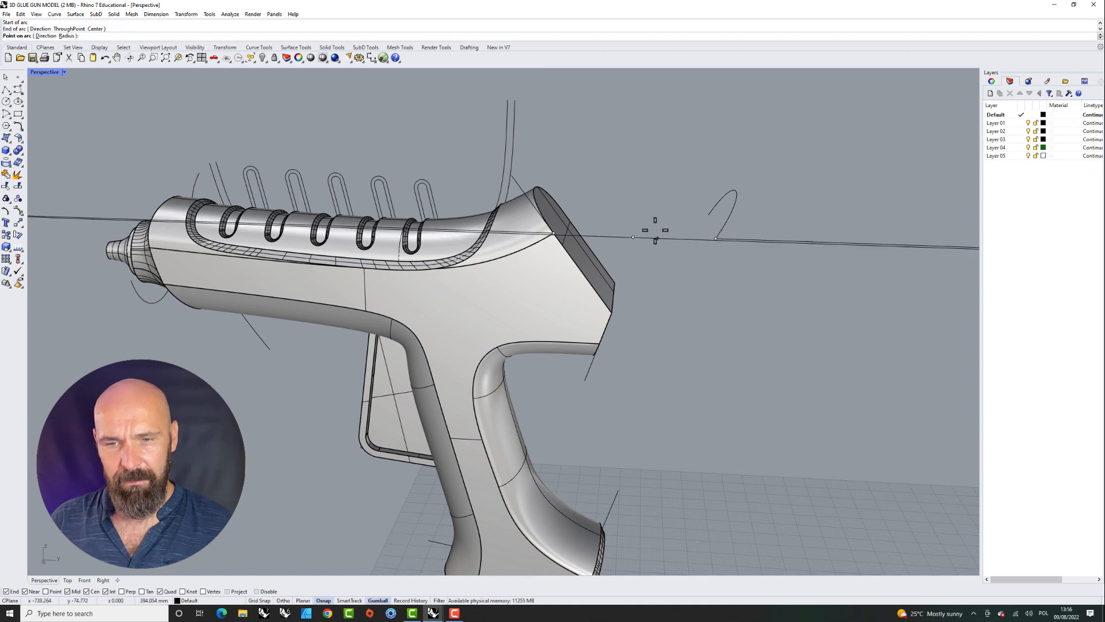
click(302, 601)
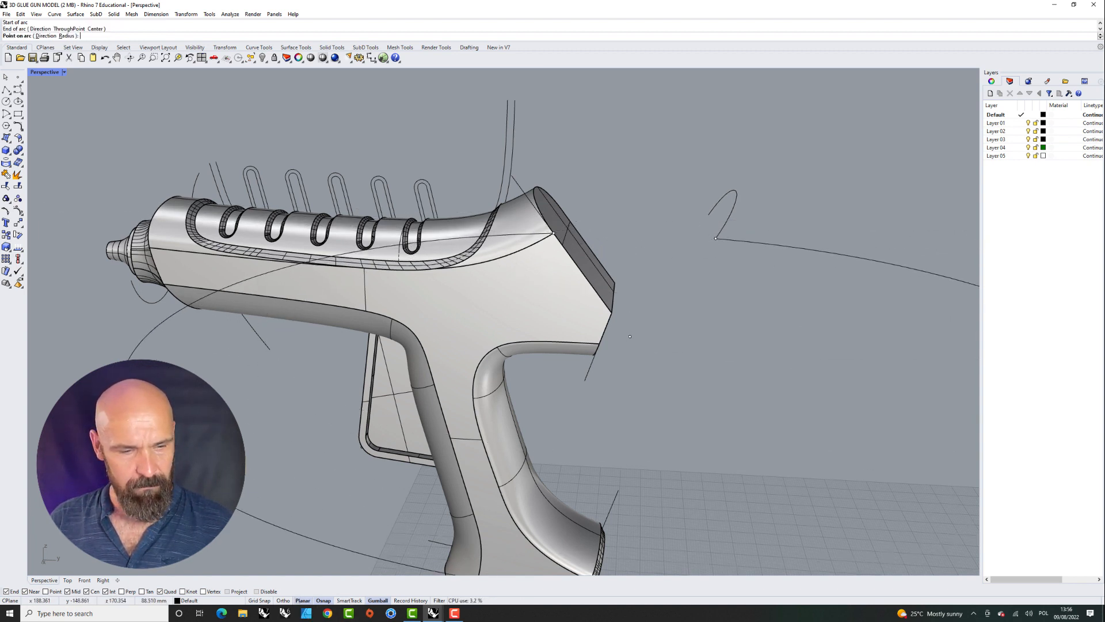
click(103, 580)
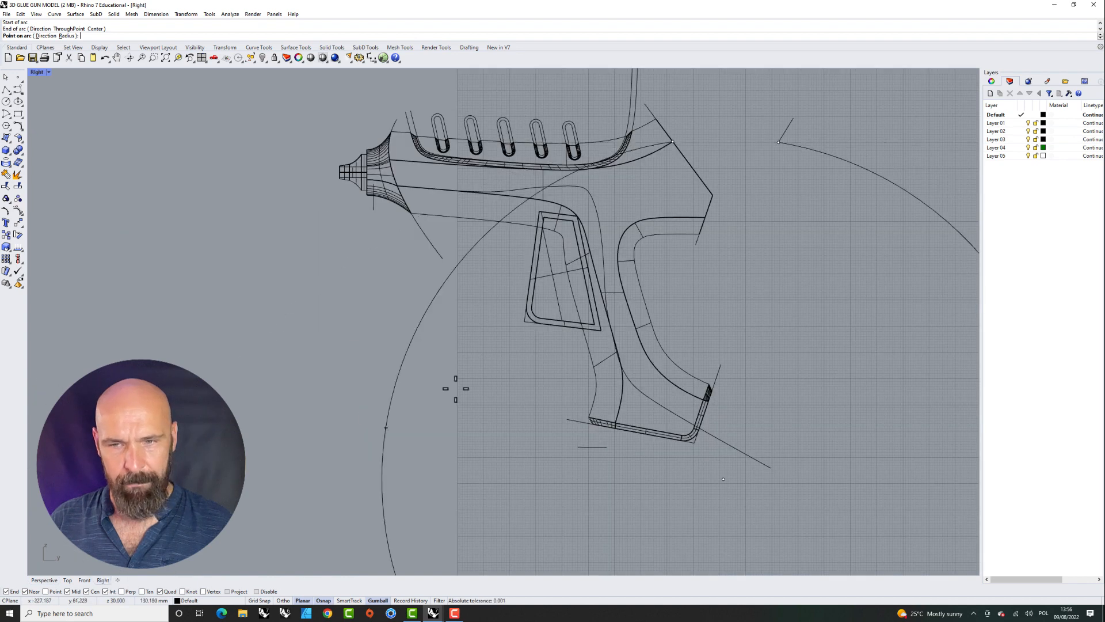
click(751, 131)
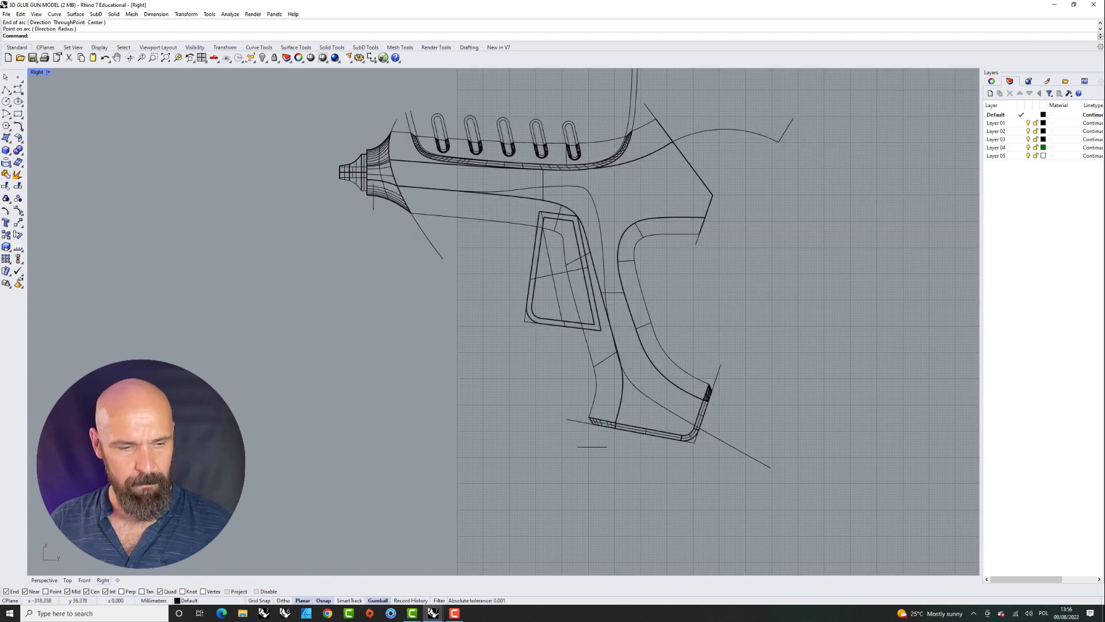
click(46, 580)
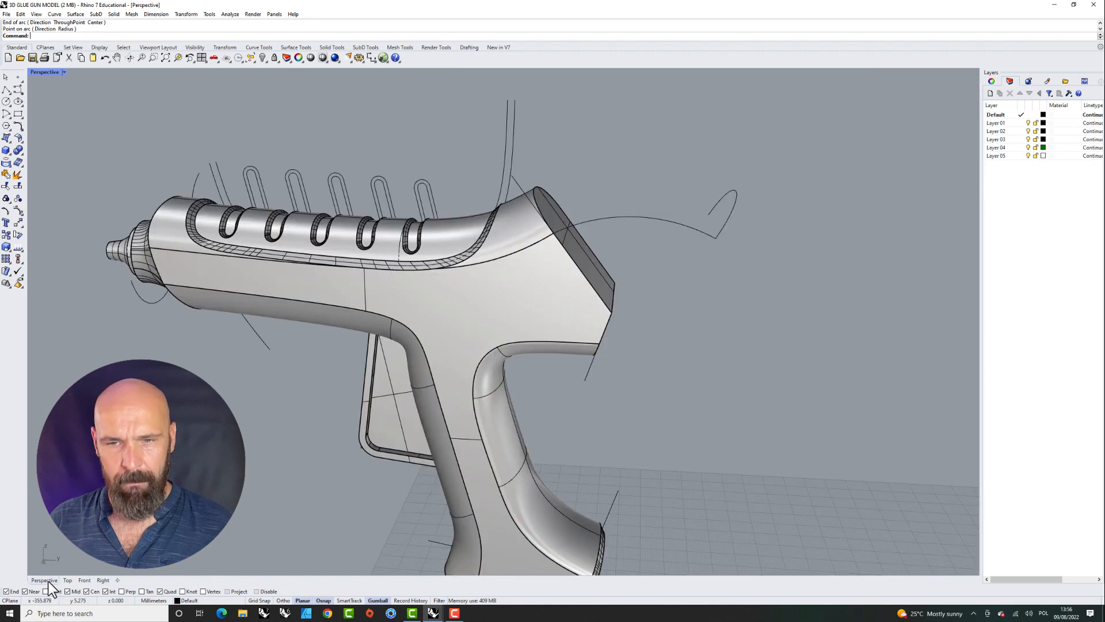
- Sweep the rounded rear edge and the detached curve along the arc with Freeform frame style, and move the surface away behind the gun
mouse_move(717, 200)
right_down()
mouse_move(656, 225)
mouse_move(609, 217)
mouse_move(654, 163)
mouse_move(711, 210)
right_up()
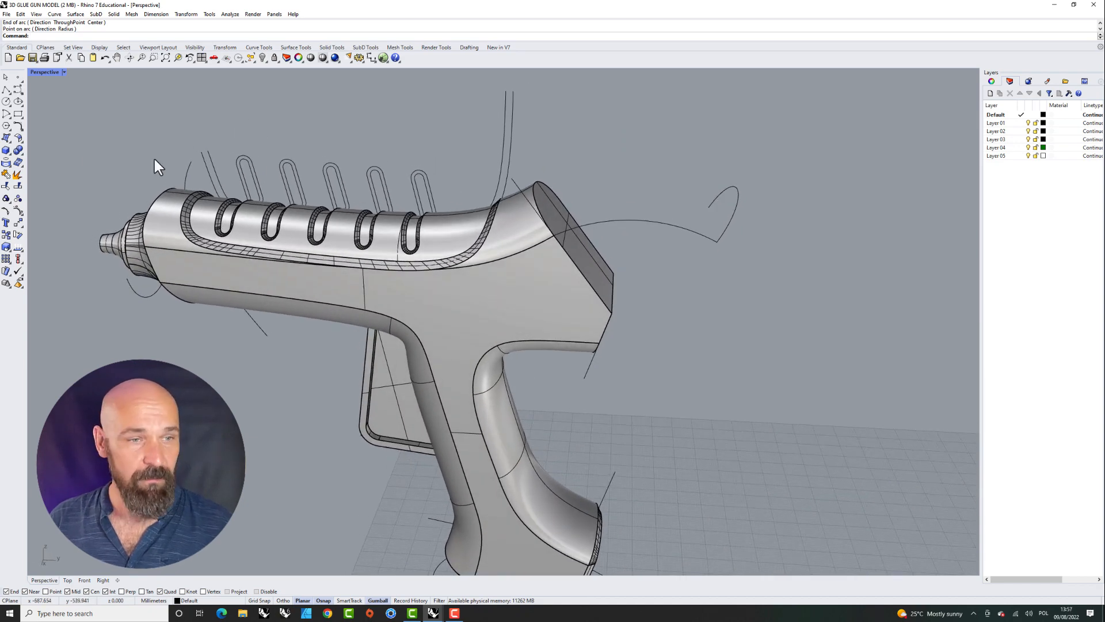
click(10, 141)
click(31, 179)
click(30, 182)
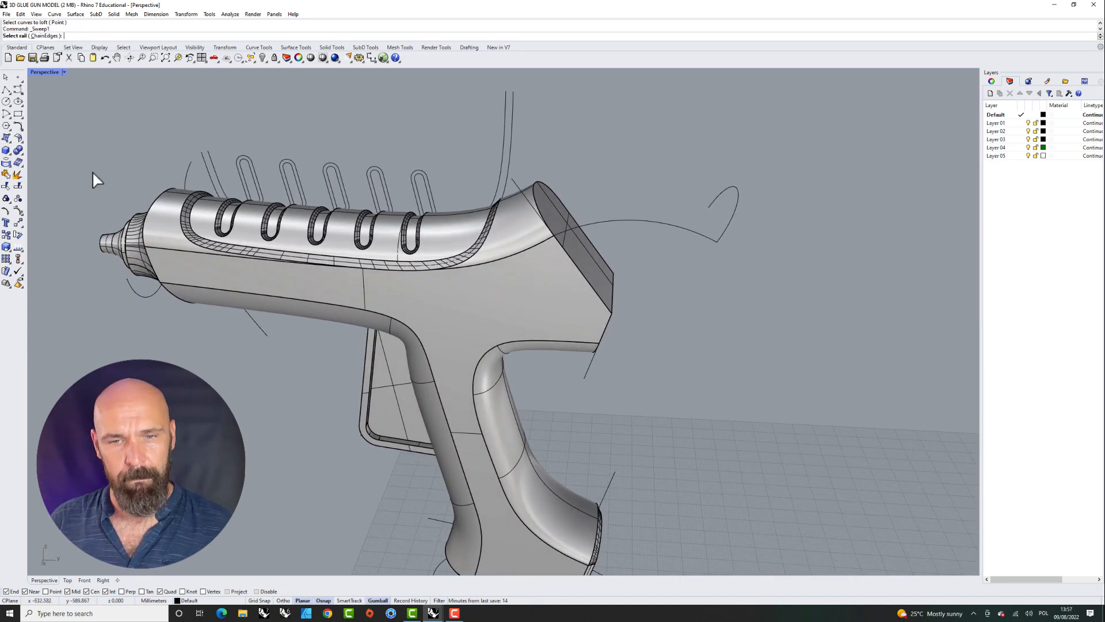
click(613, 218)
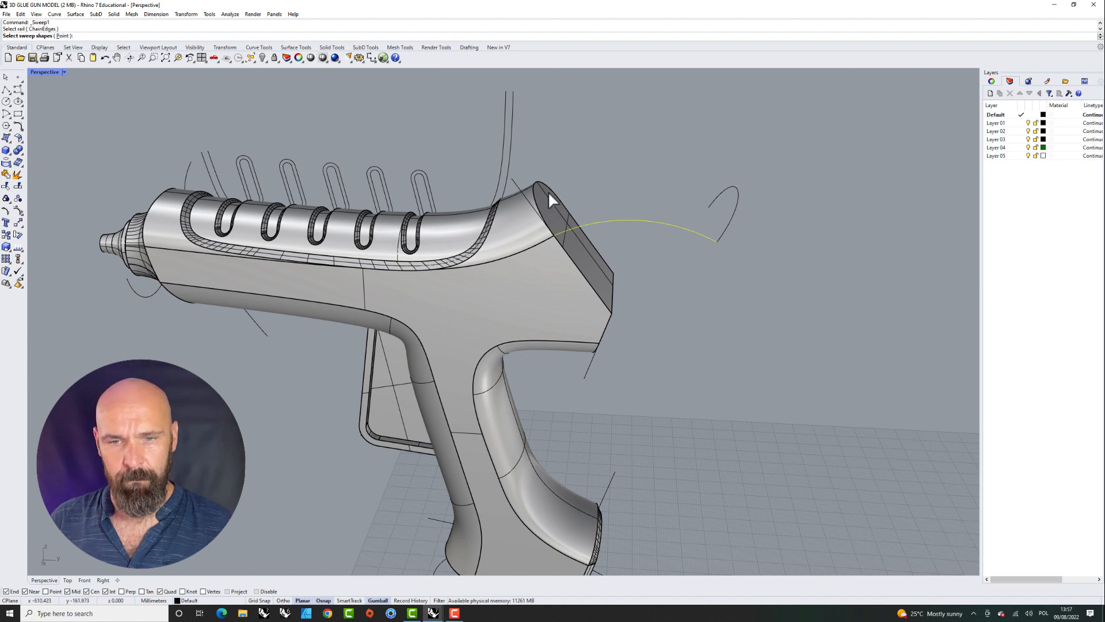
click(533, 188)
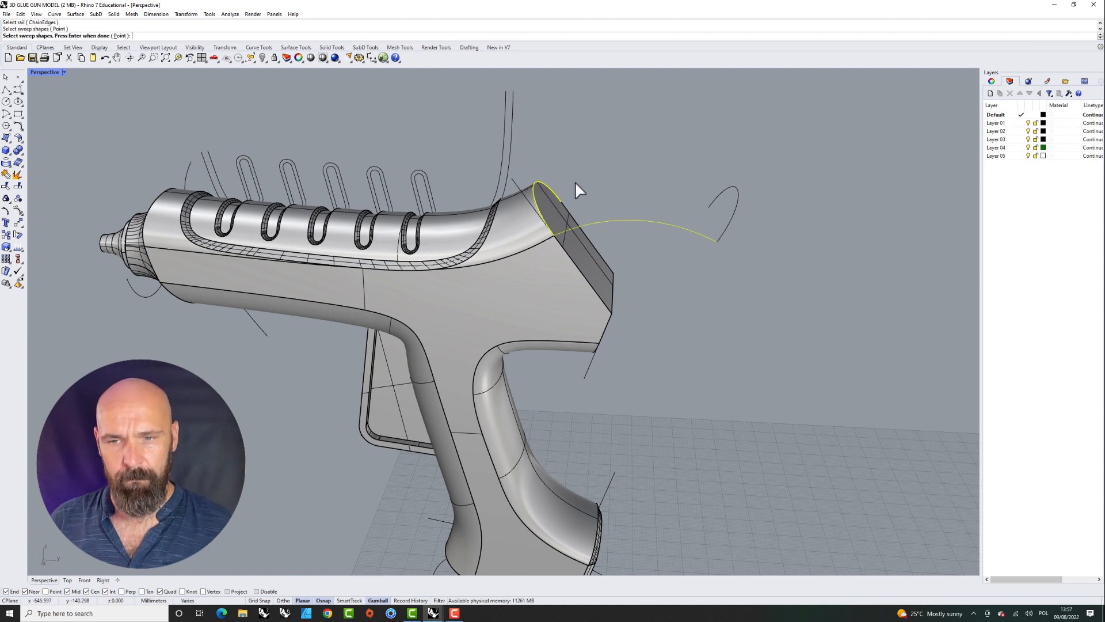
click(738, 204)
key(Return)
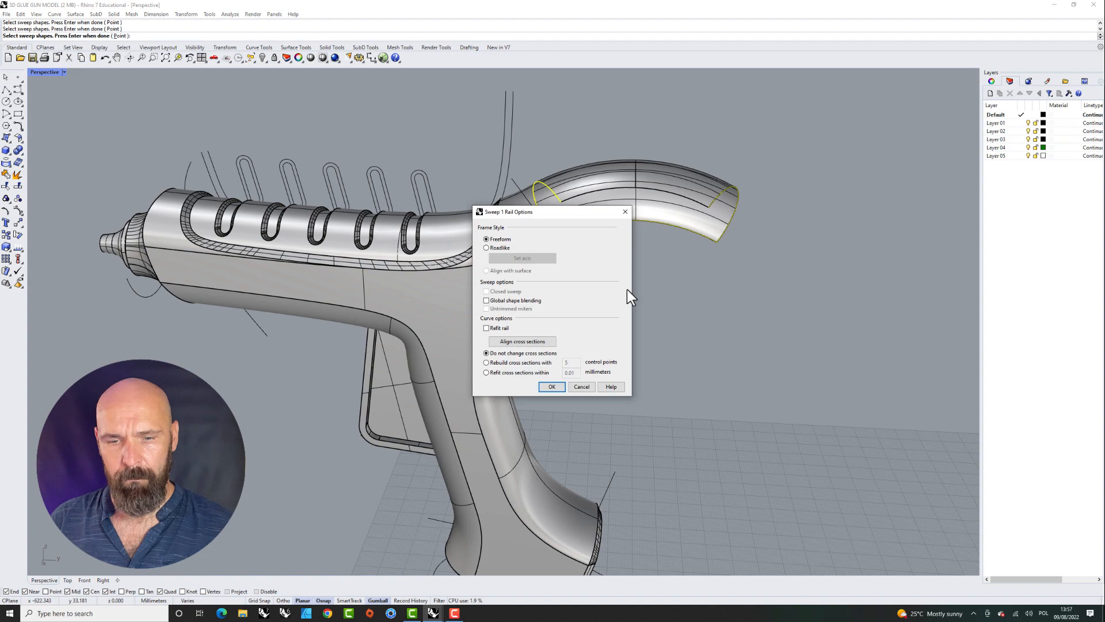
click(552, 387)
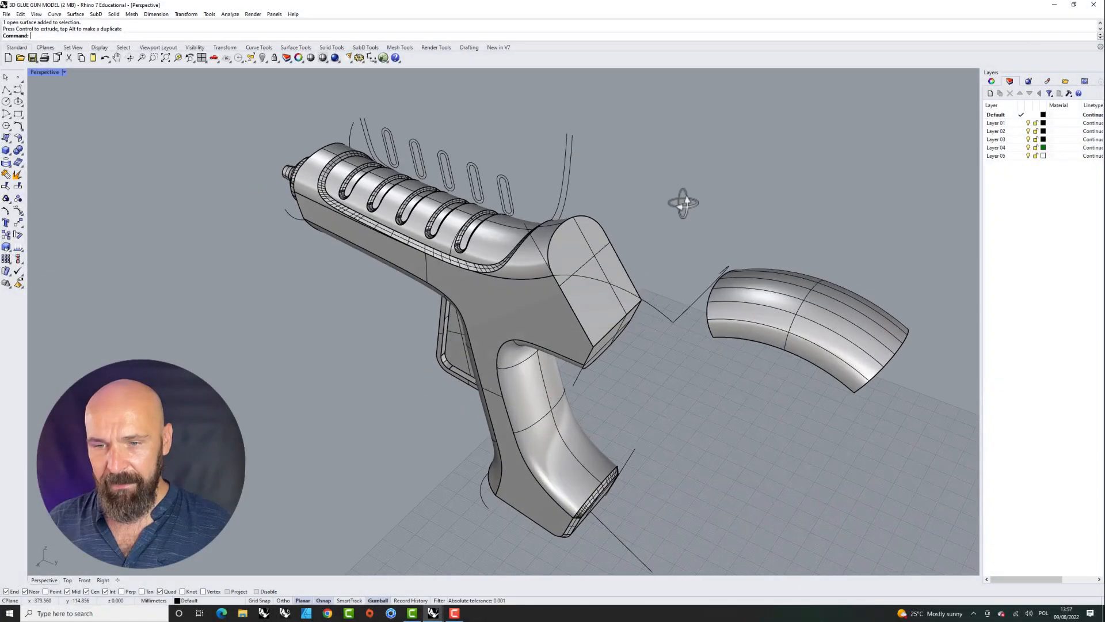
- Turn off the isocurve display for the swept surface behind the gun and deselect it
right_drag(684, 202, 482, 219)
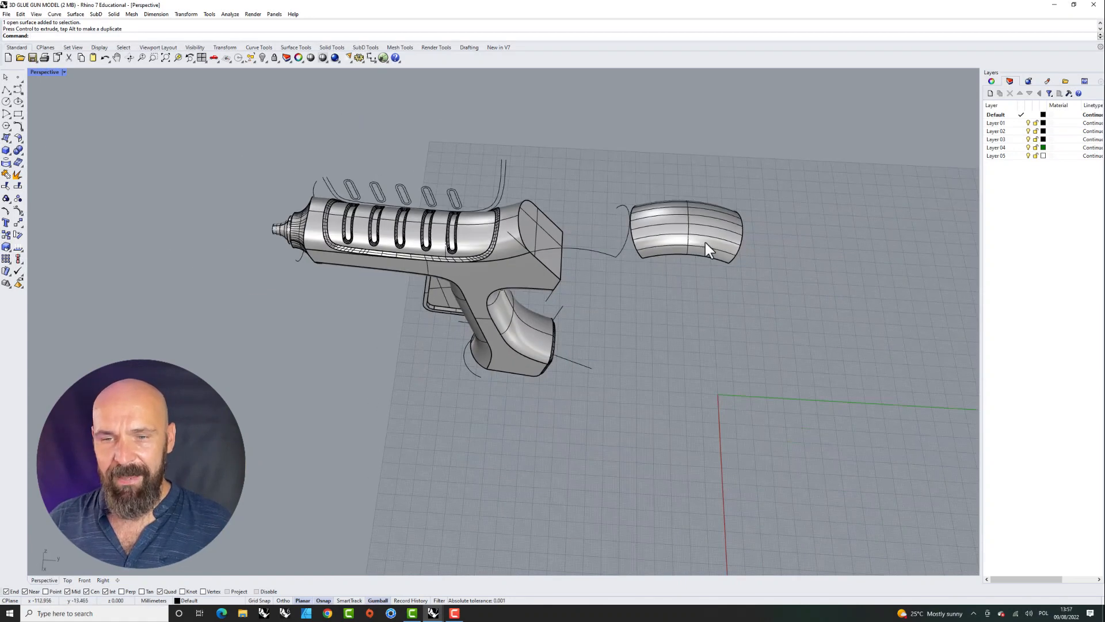
scroll(738, 230, up, 2)
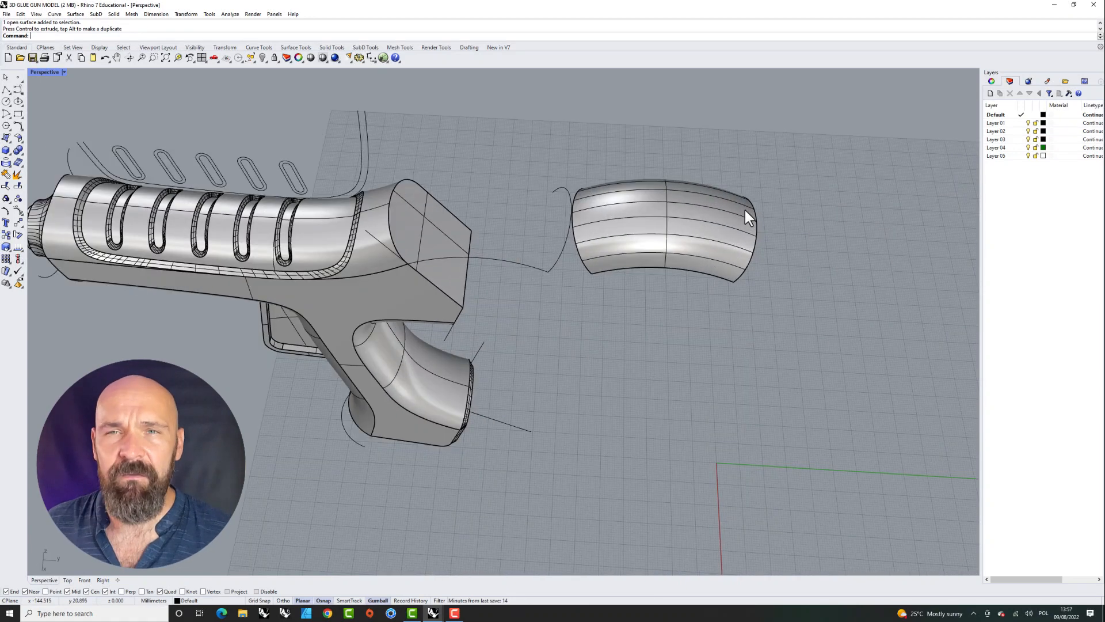
right_drag(681, 300, 658, 275)
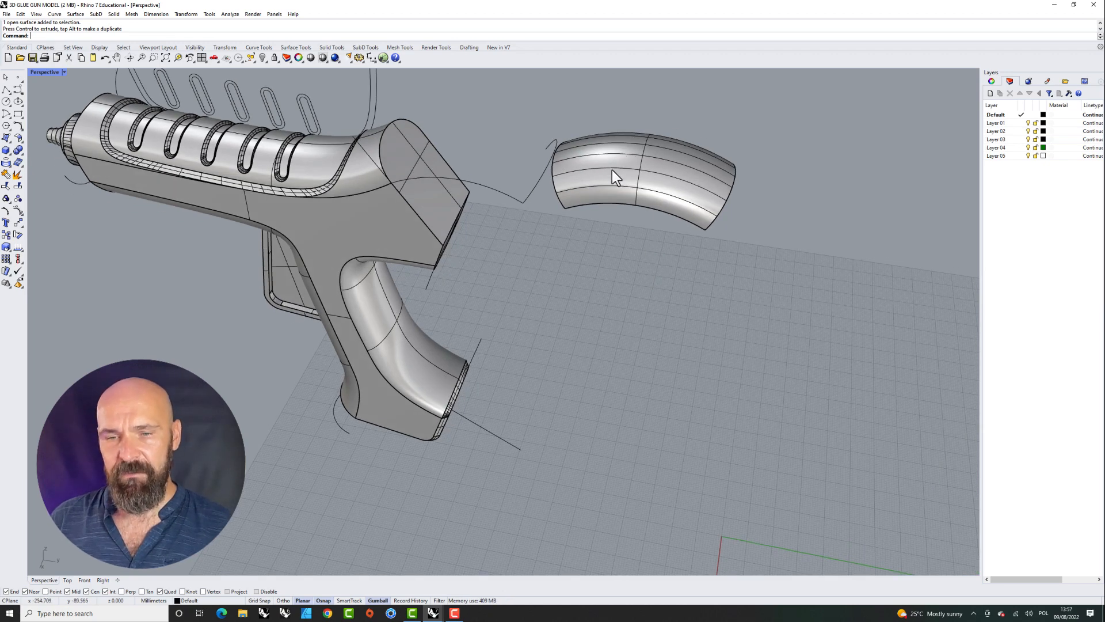
scroll(648, 125, up, 2)
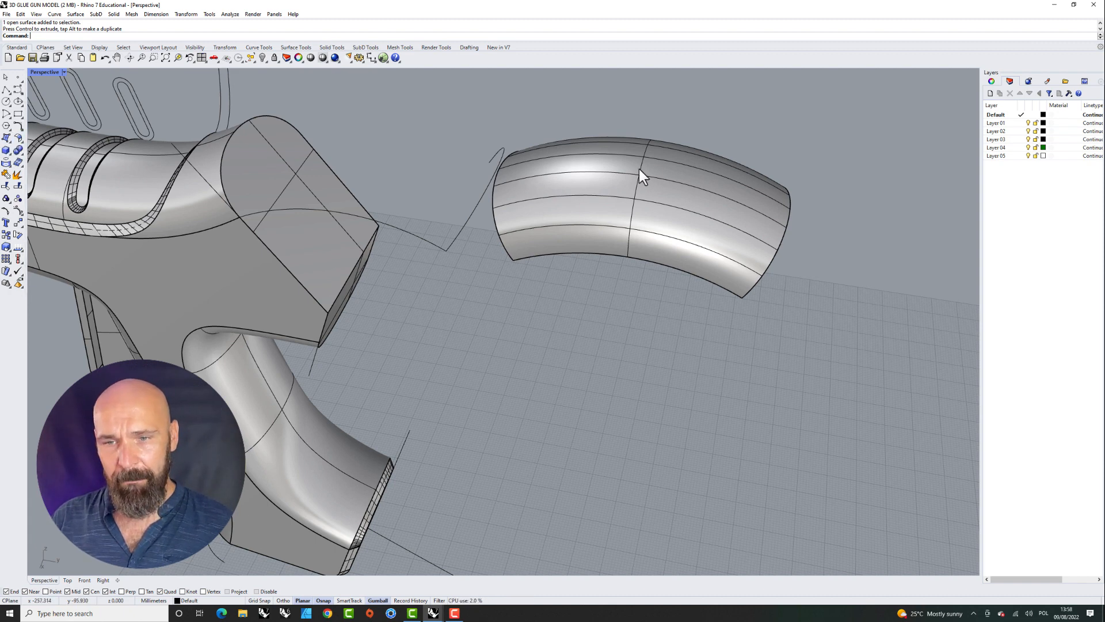
right_drag(764, 222, 713, 234)
click(715, 237)
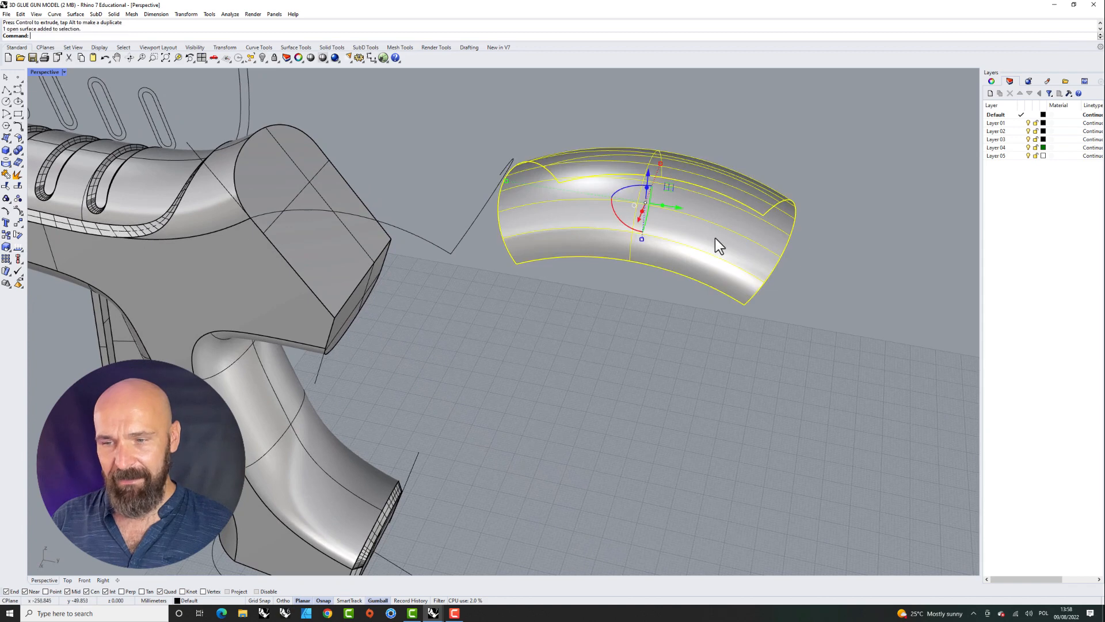
click(991, 81)
click(1047, 286)
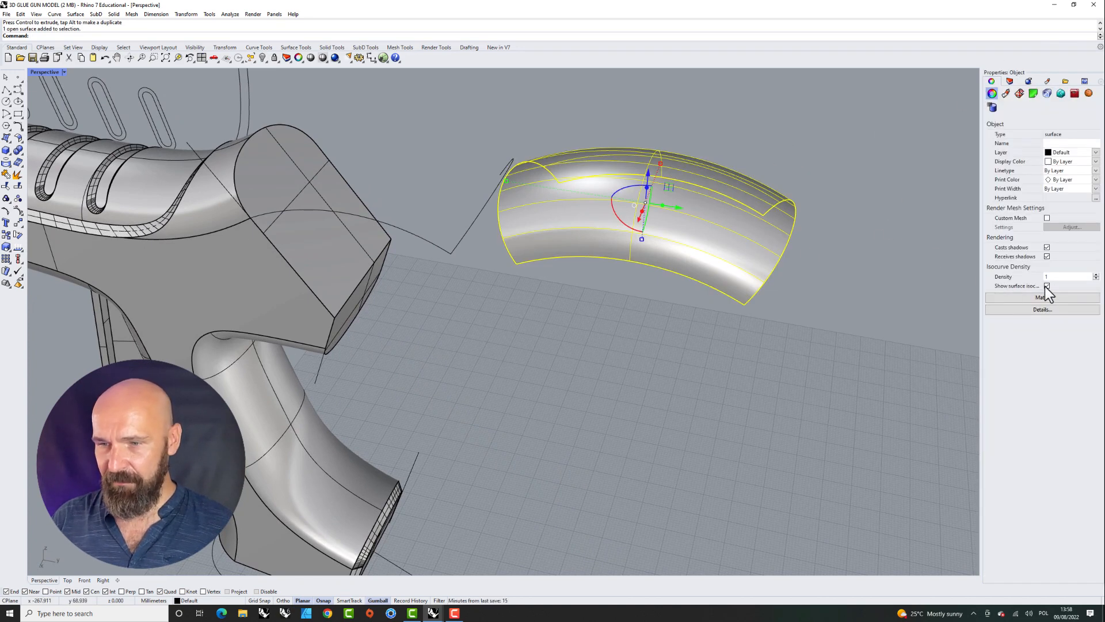
click(814, 229)
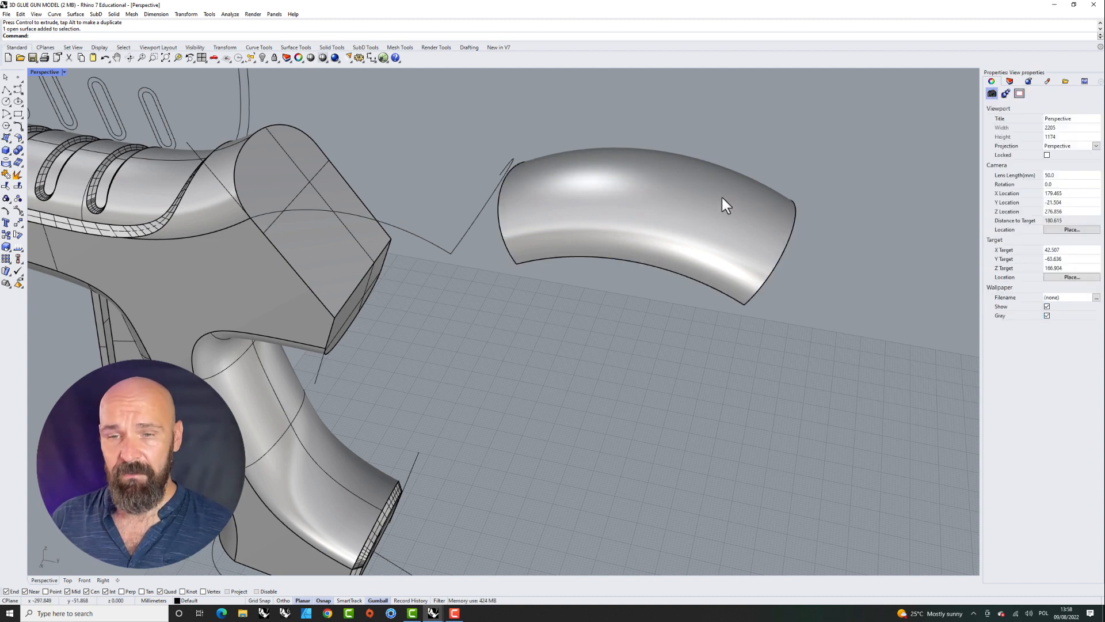
- Turn the swept surface's isocurve display back on and deselect the surface
click(746, 218)
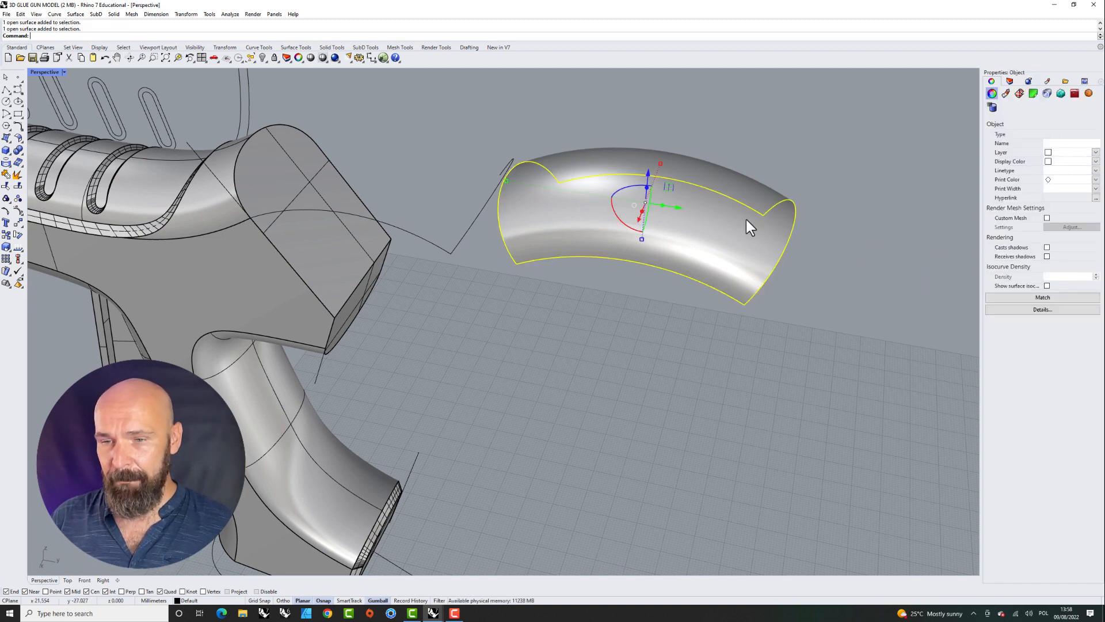
click(1047, 286)
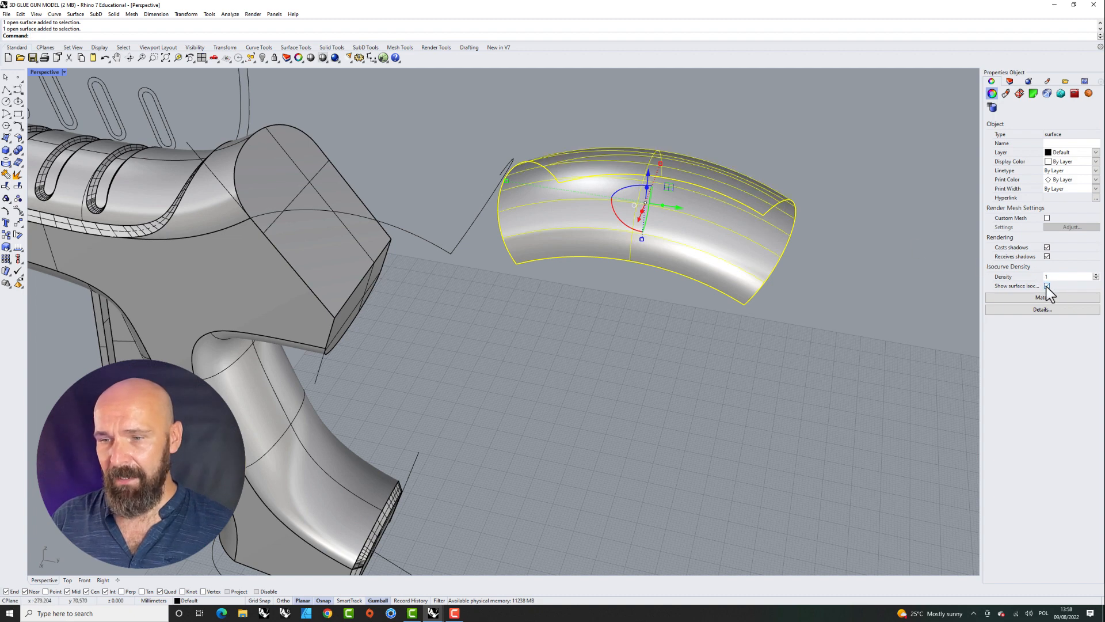
click(887, 272)
- Extract two crosswise isocurves in the V direction from the swept surface, one on each side of its middle
right_drag(627, 232, 616, 228)
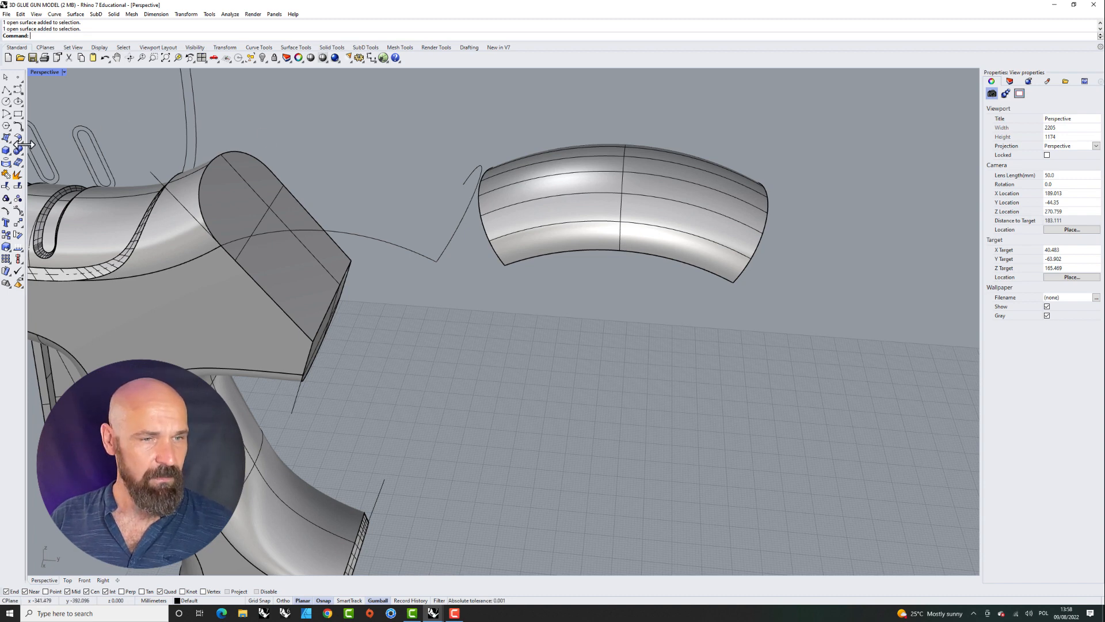
click(6, 164)
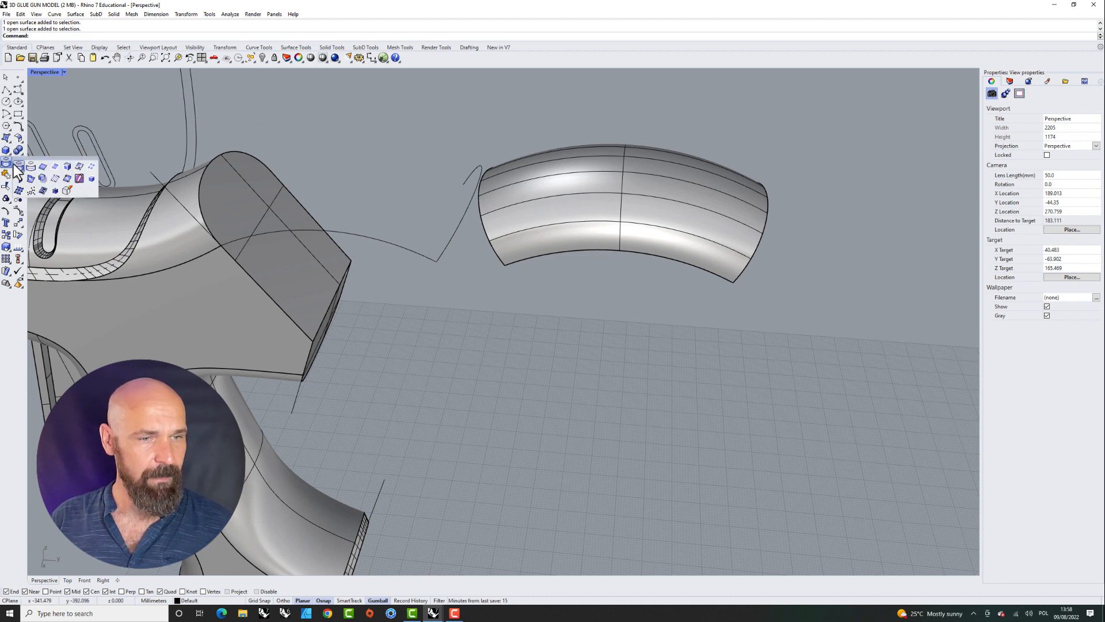
drag(23, 164, 72, 127)
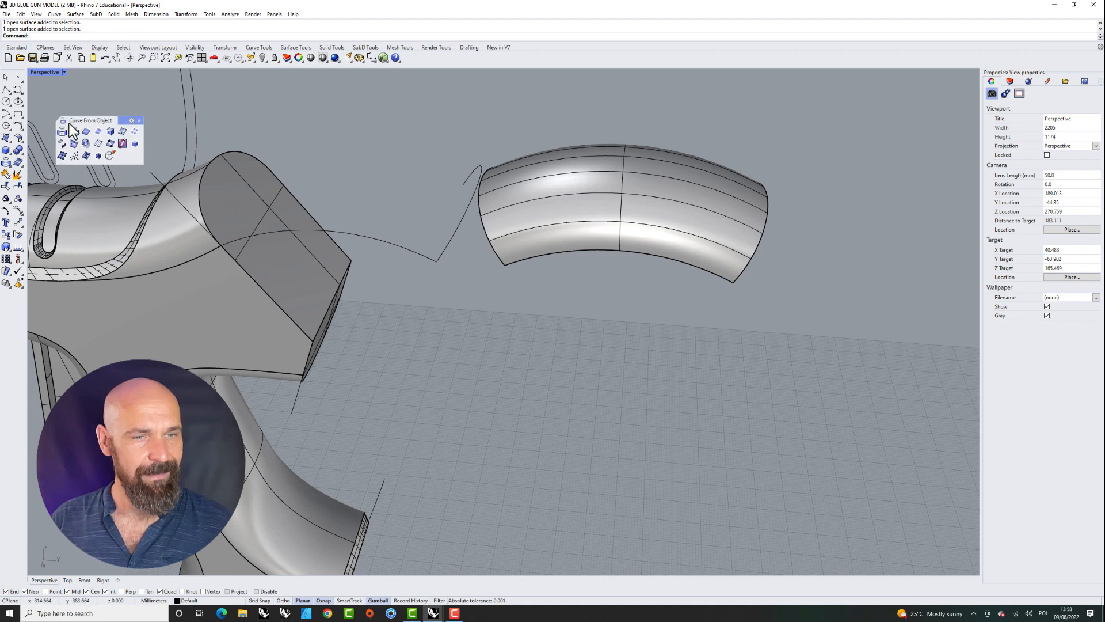
click(122, 132)
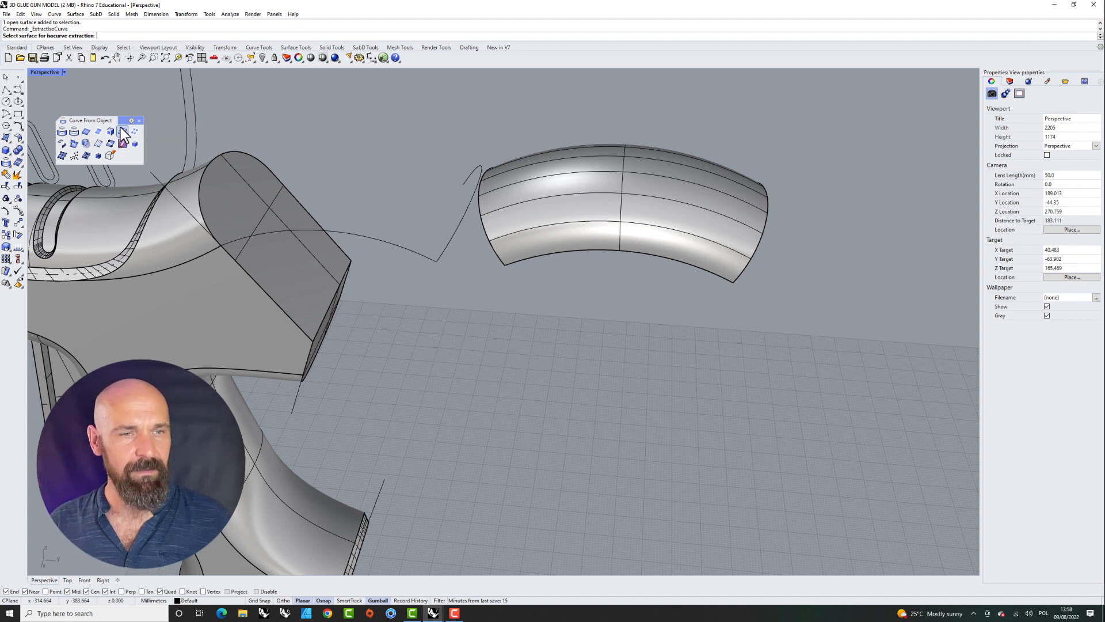
click(551, 183)
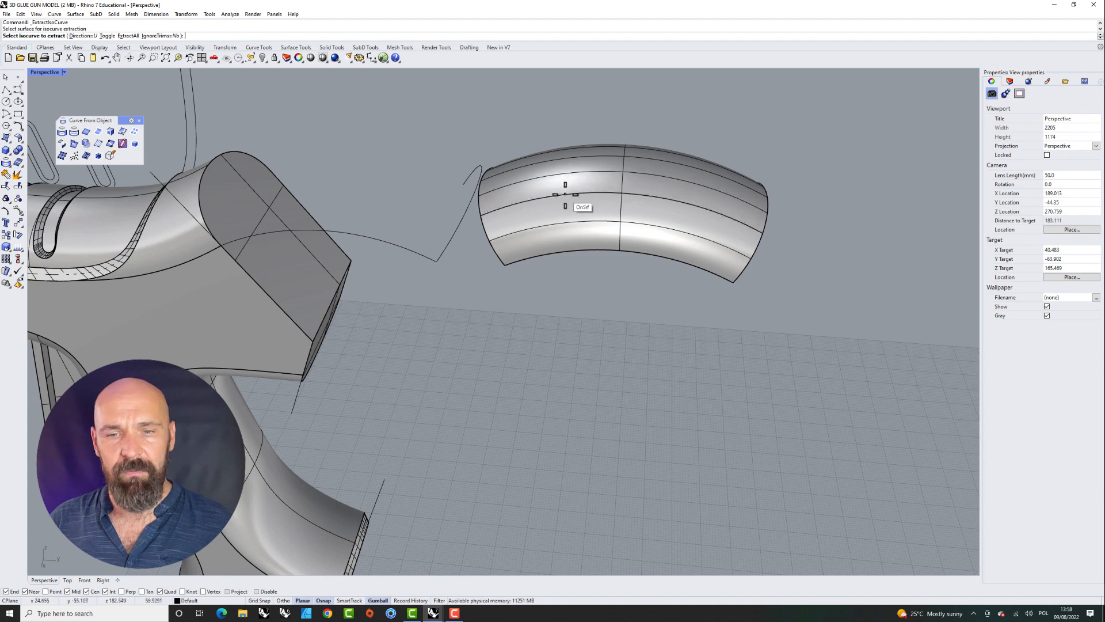
click(80, 35)
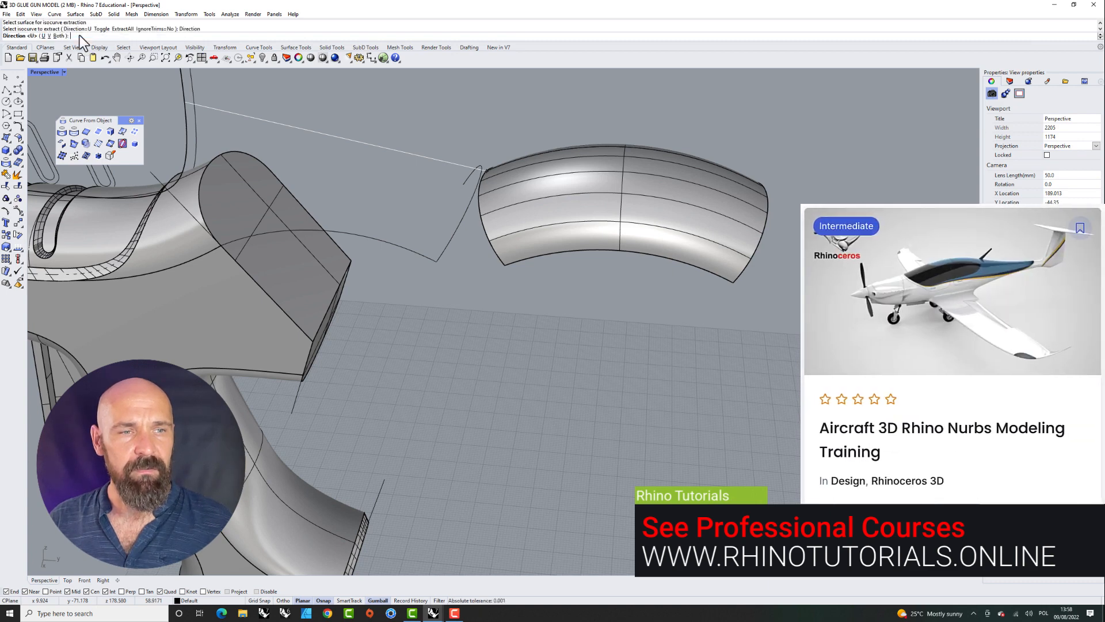
click(50, 35)
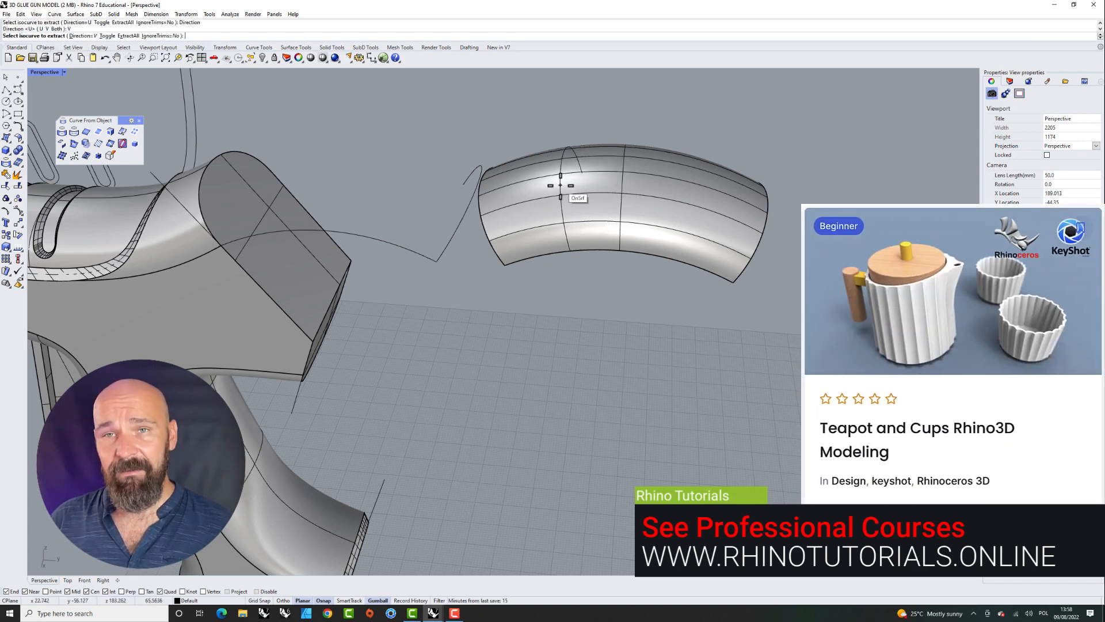
click(559, 185)
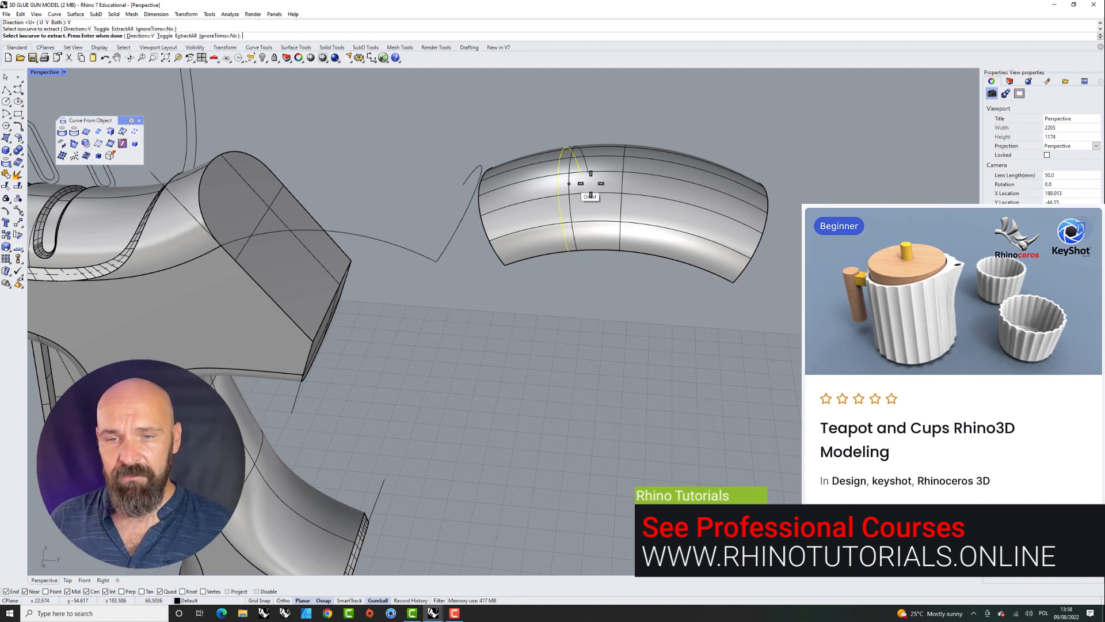
click(677, 182)
key(Return)
- Extract one lengthwise isocurve in the U direction from the swept surface, between its centre line and one long edge
click(612, 201)
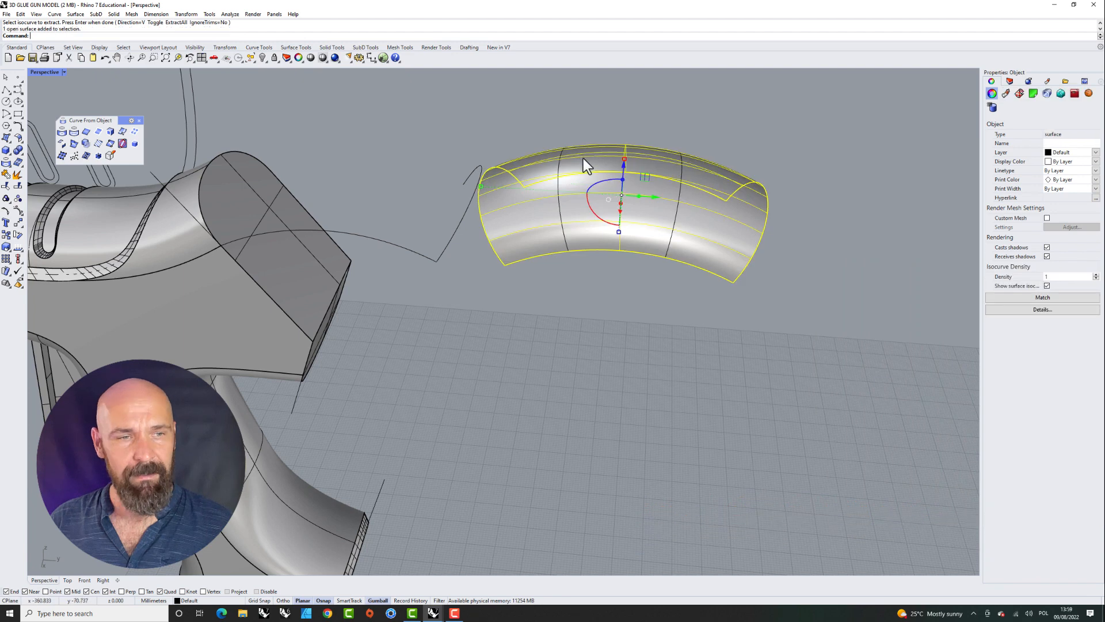
click(123, 132)
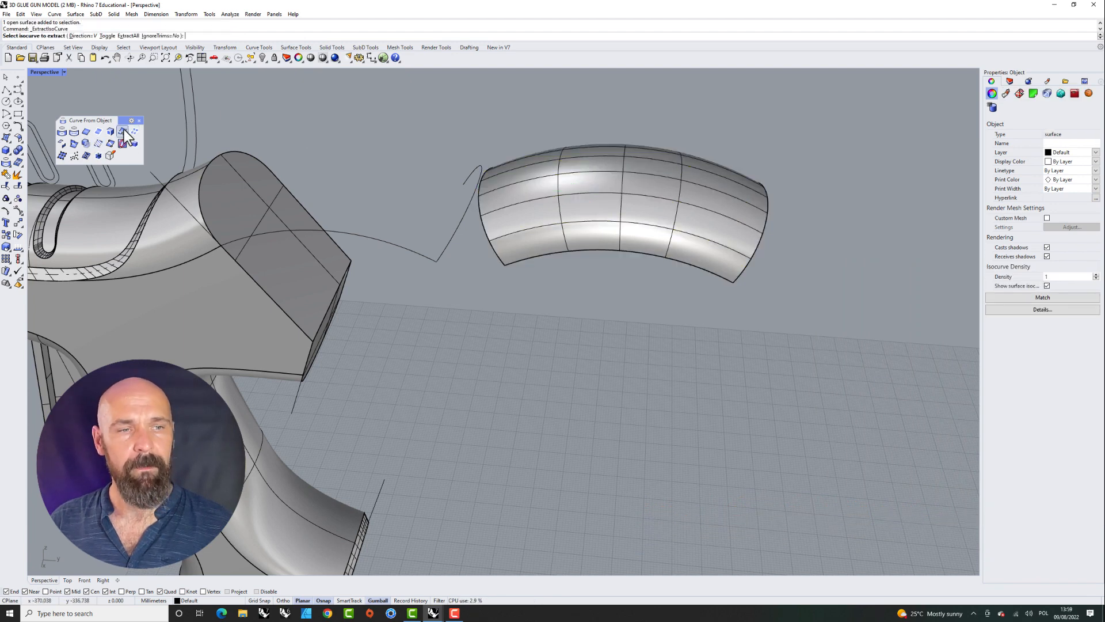
click(87, 37)
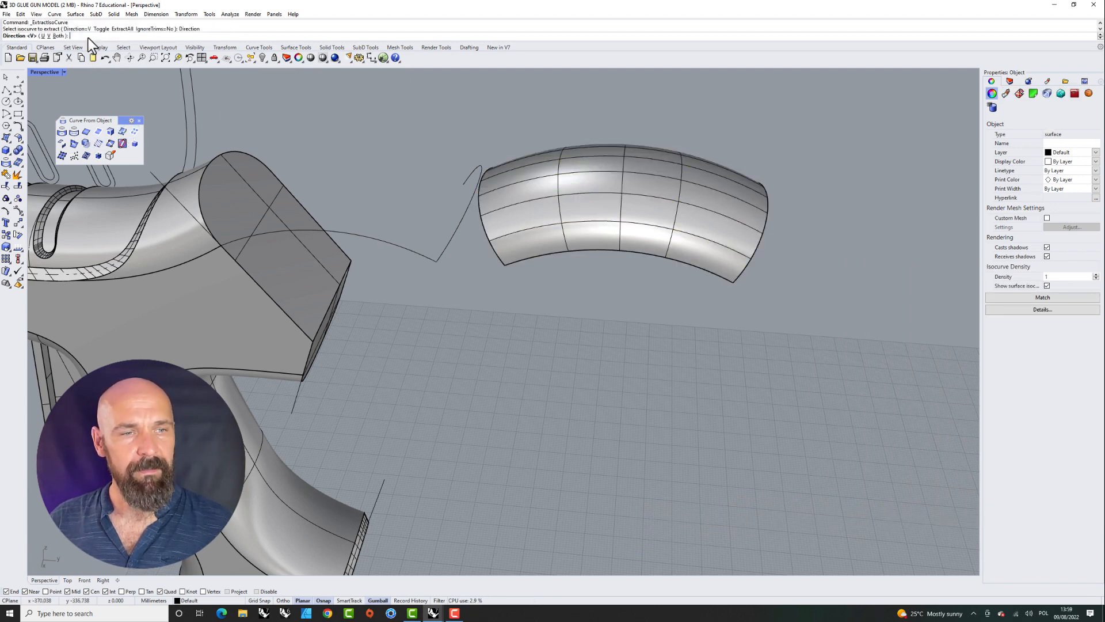
click(43, 36)
click(591, 187)
right_drag(591, 184, 563, 205)
key(Return)
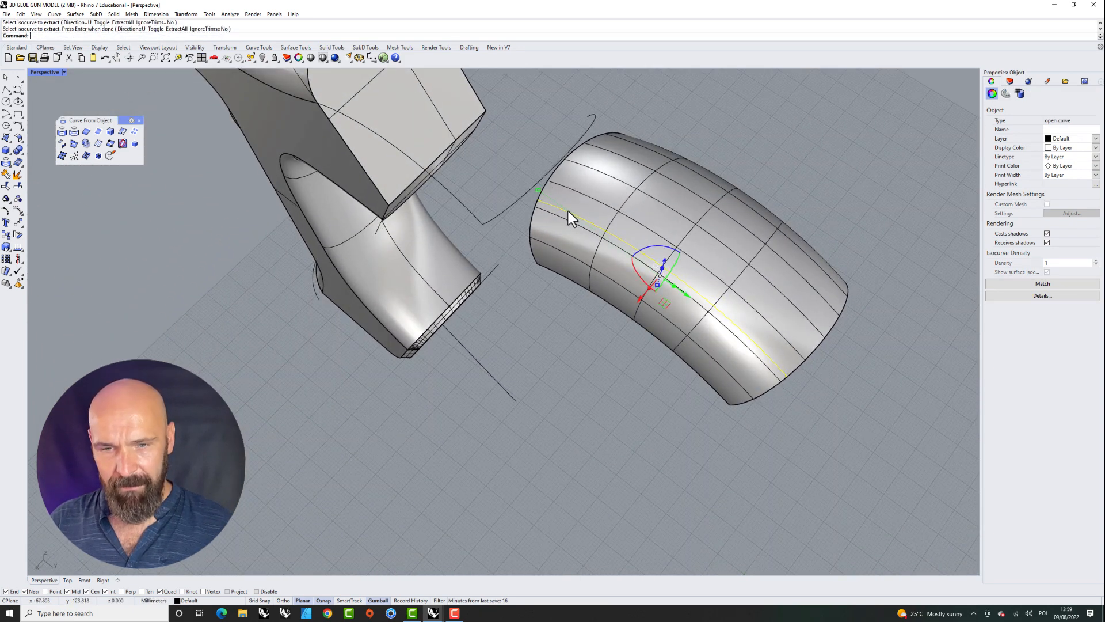
- Mirror the lengthwise isocurve as a copy across the swept surface's centre line, from the middle of one end to the other, and deselect it
click(22, 226)
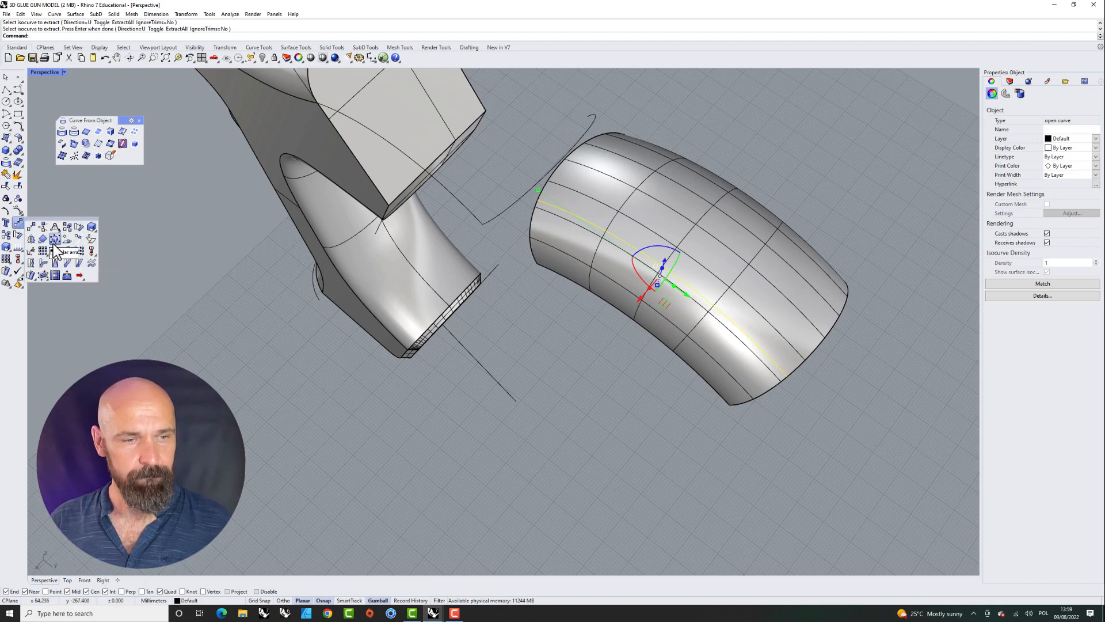
click(31, 239)
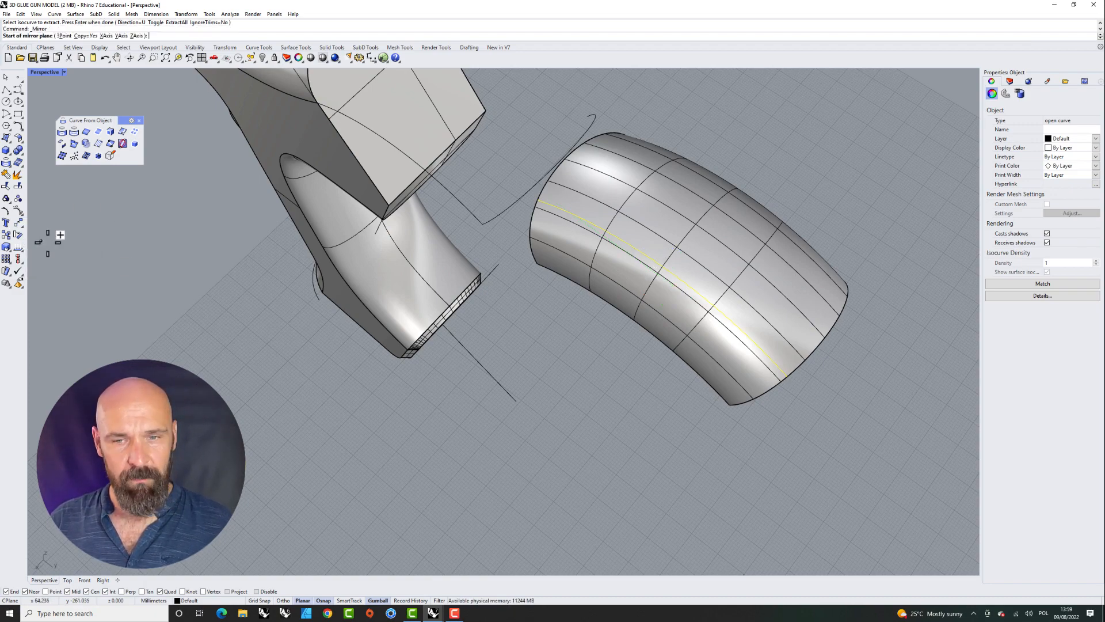
click(567, 158)
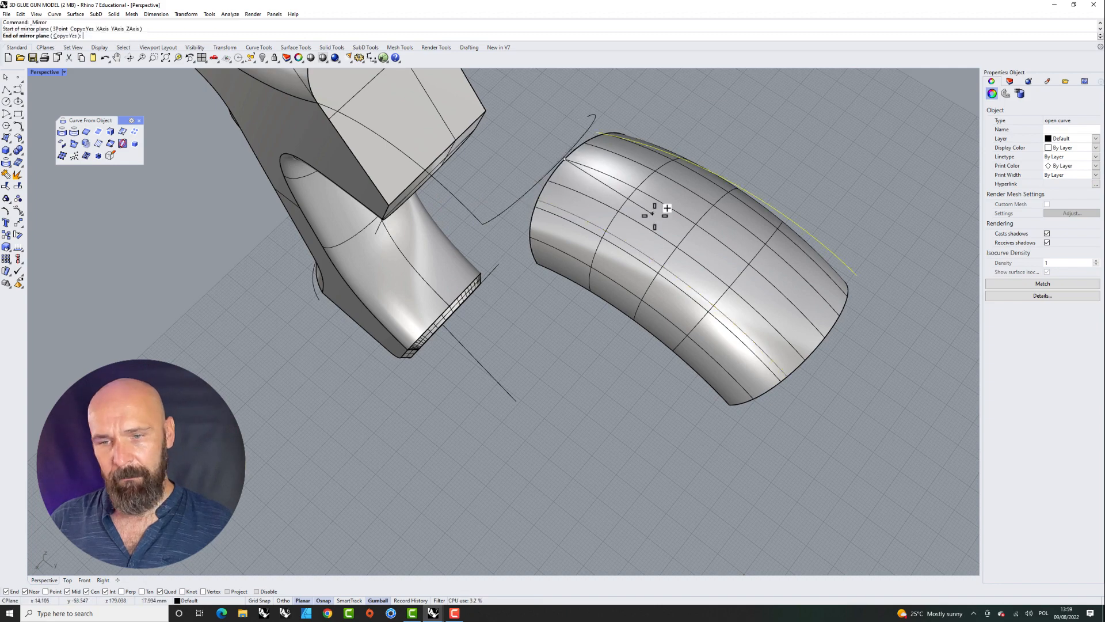
click(823, 360)
right_drag(792, 388, 744, 302)
click(673, 324)
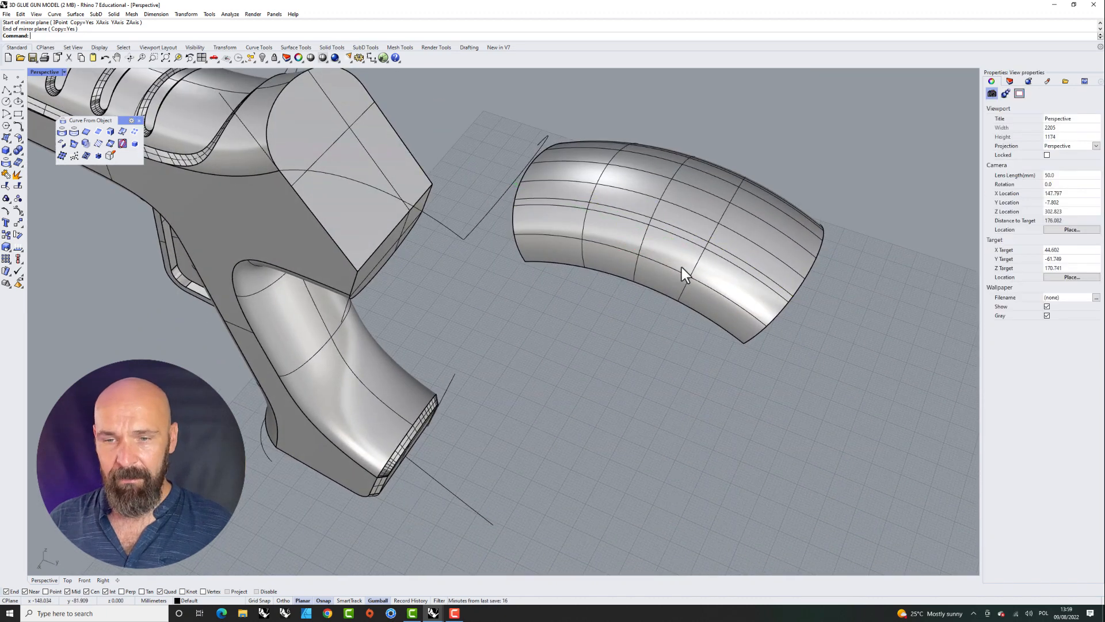
click(693, 239)
click(698, 237)
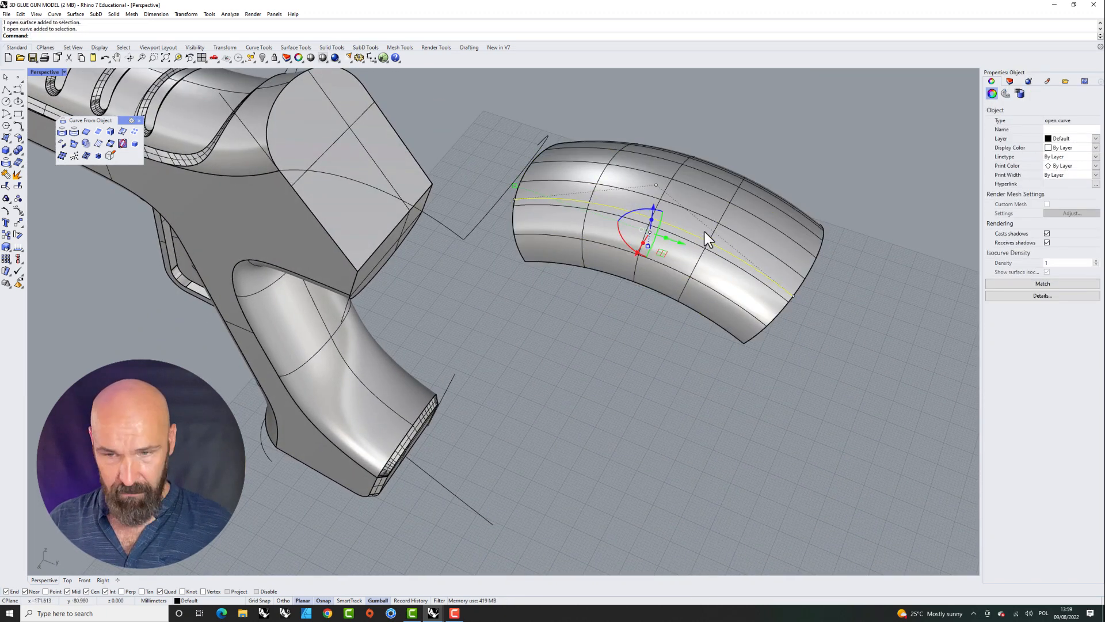
shift+click(721, 177)
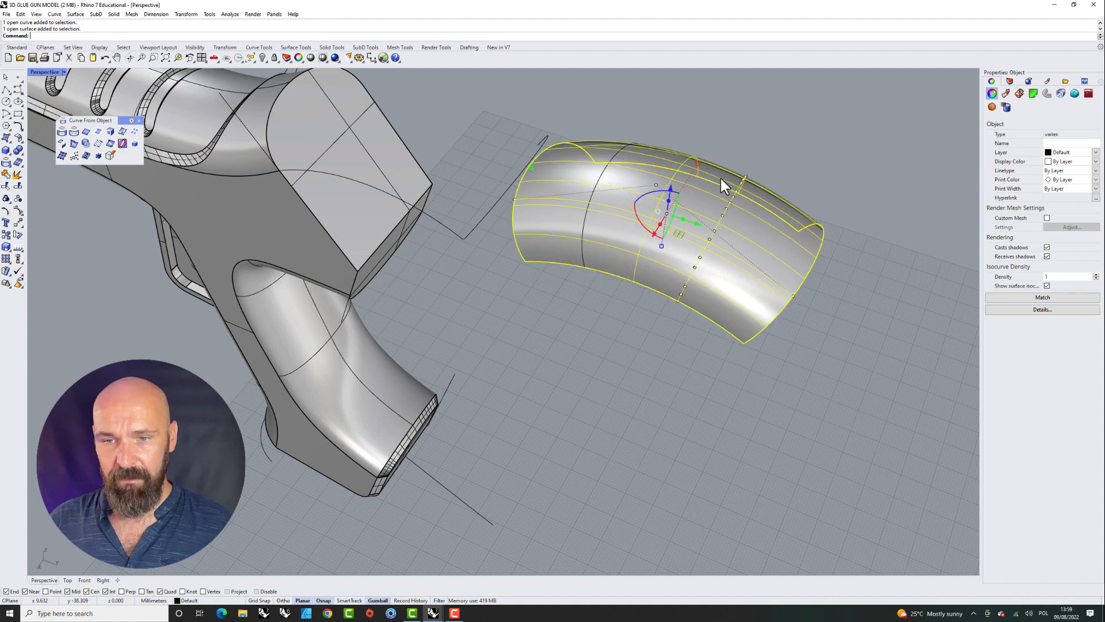
click(849, 169)
right_drag(849, 169, 791, 227)
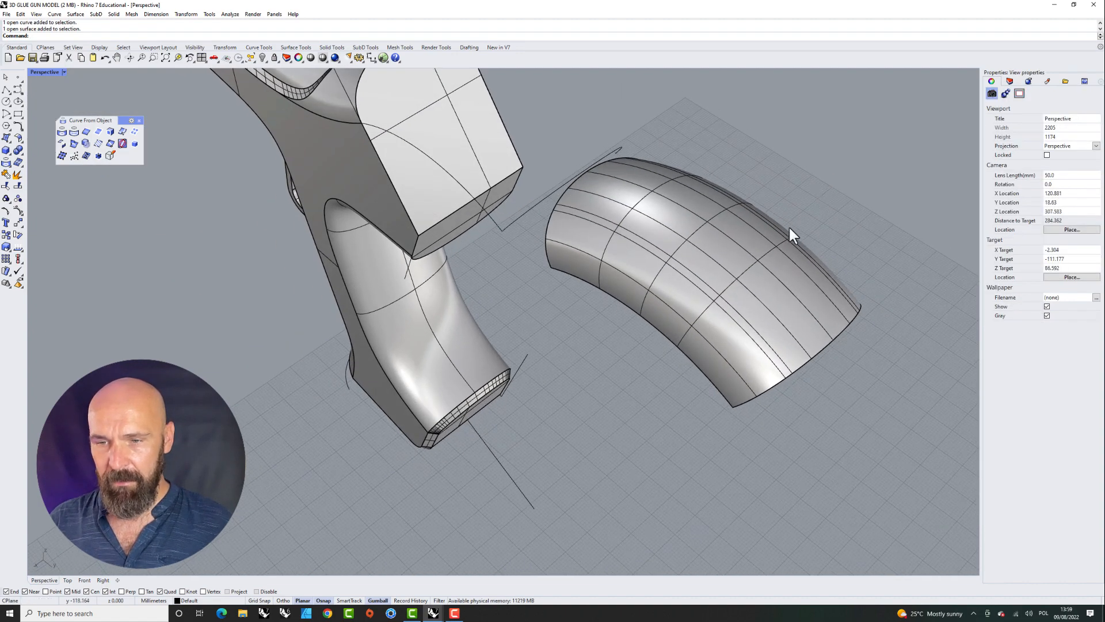
- Trim the swept surface with the two crosswise and two lengthwise curves as cutting objects, keeping only the central patch they enclose
click(783, 233)
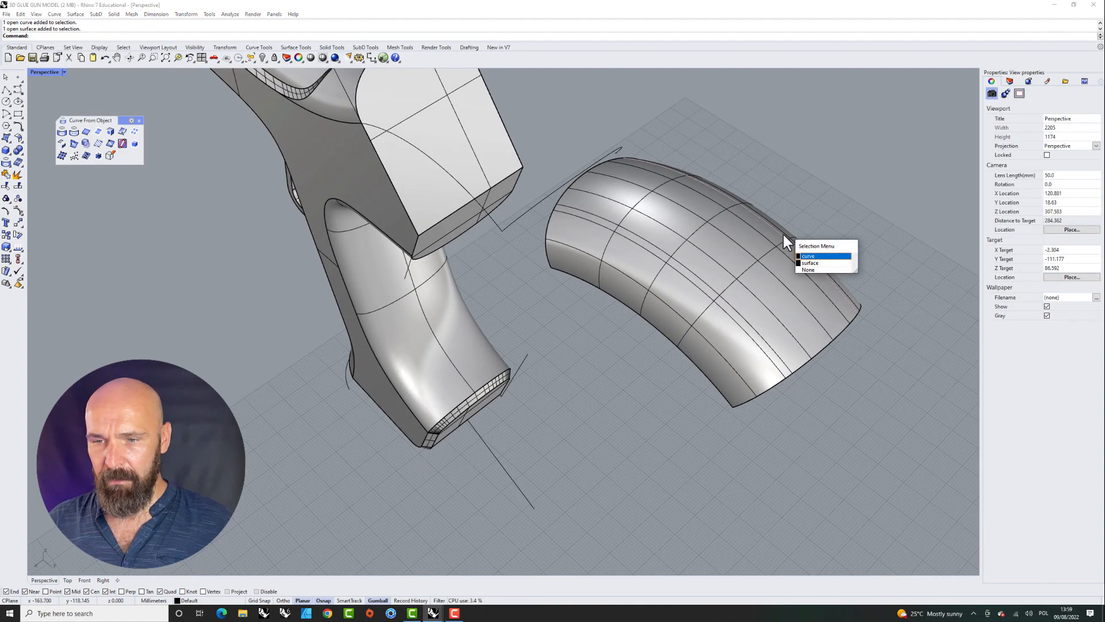
click(817, 255)
shift+click(766, 256)
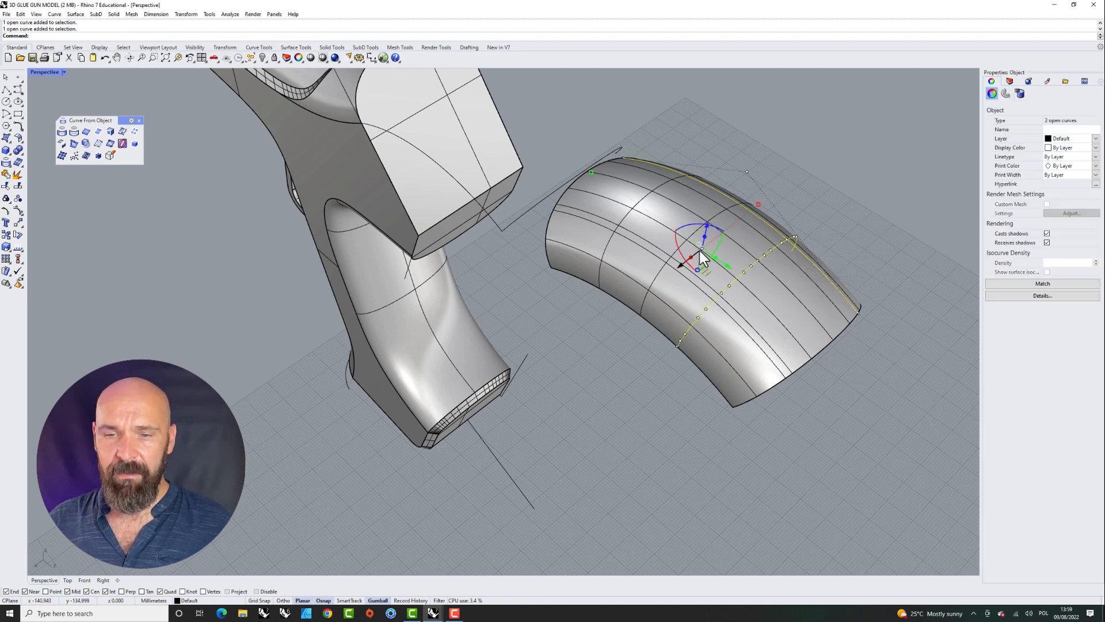
click(647, 242)
click(683, 262)
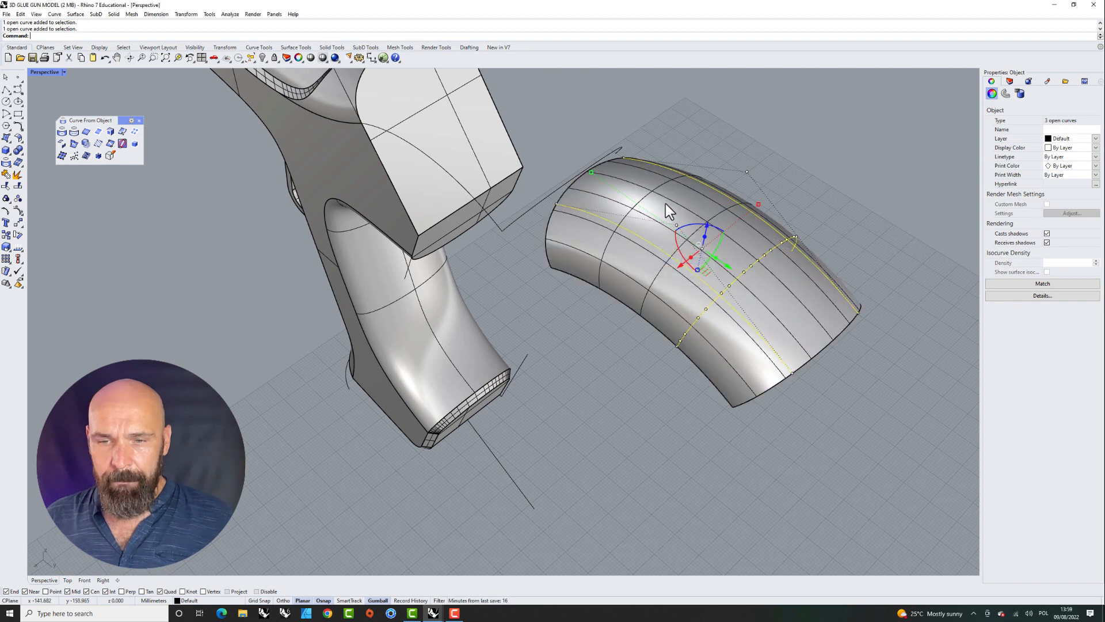
shift+click(661, 185)
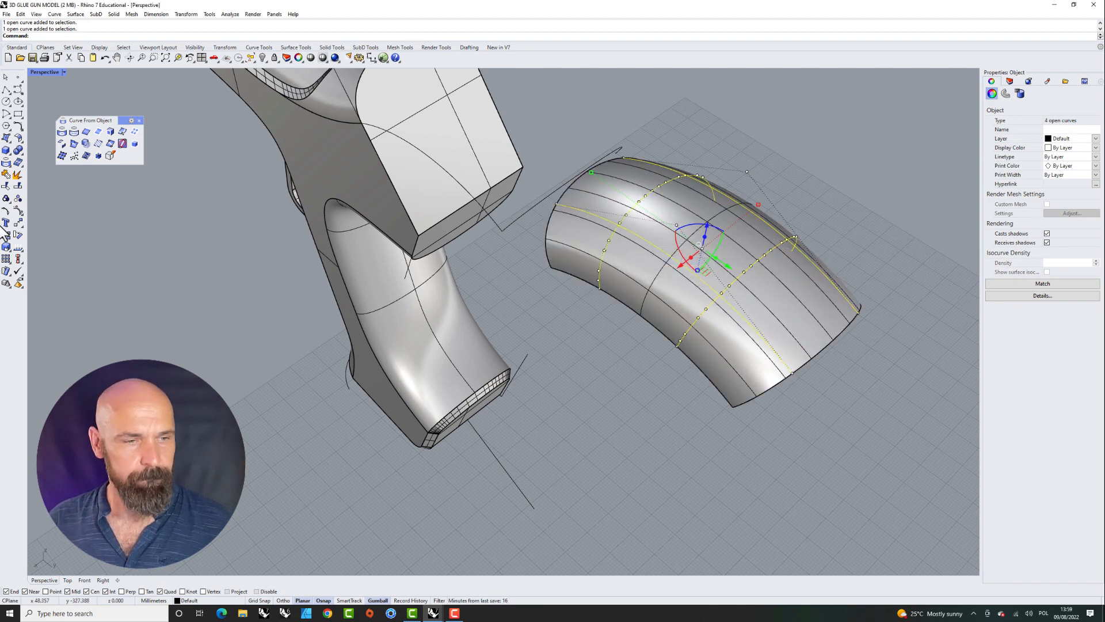
click(5, 199)
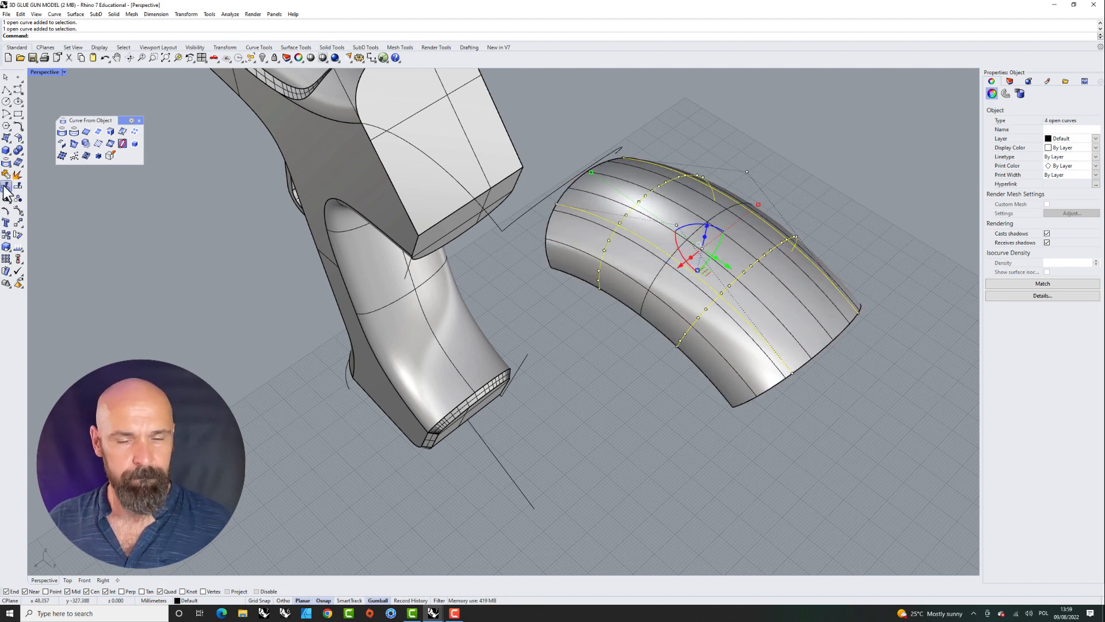
click(604, 190)
click(572, 230)
click(617, 261)
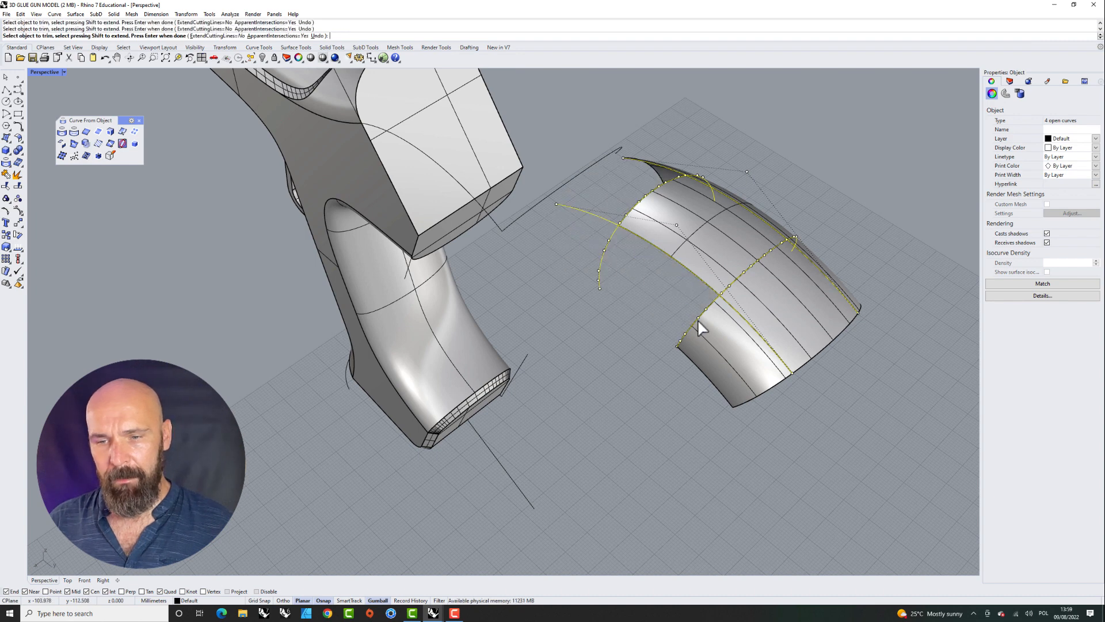
click(729, 338)
right_drag(778, 282, 740, 267)
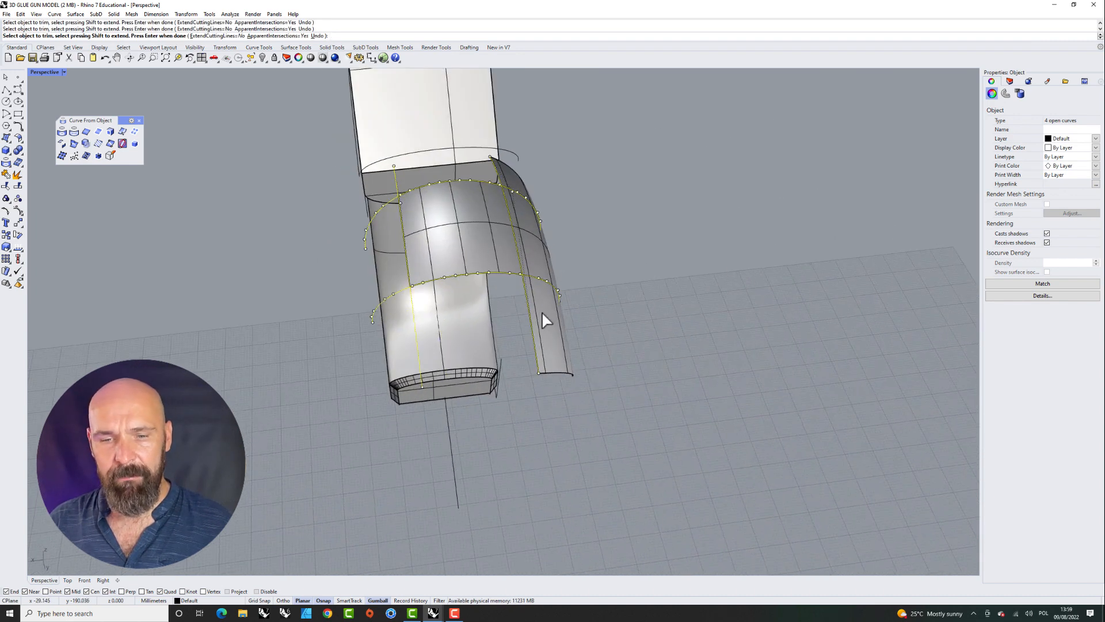
click(539, 259)
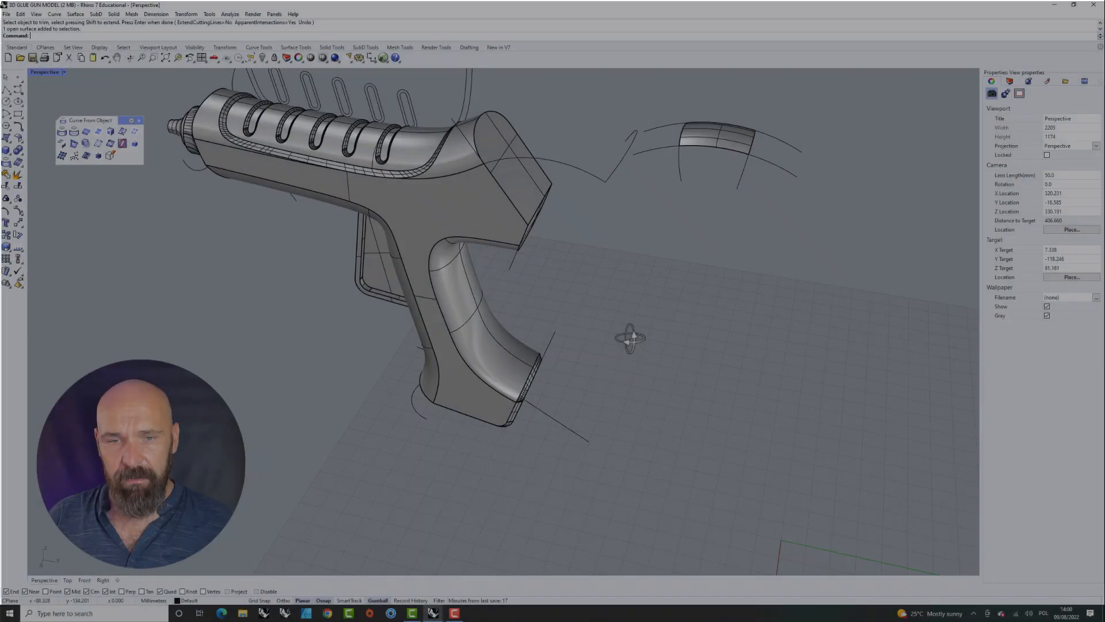
- Isolate the gun body polysurface, hiding all other objects, and clear the selection
scroll(631, 340, down, 4)
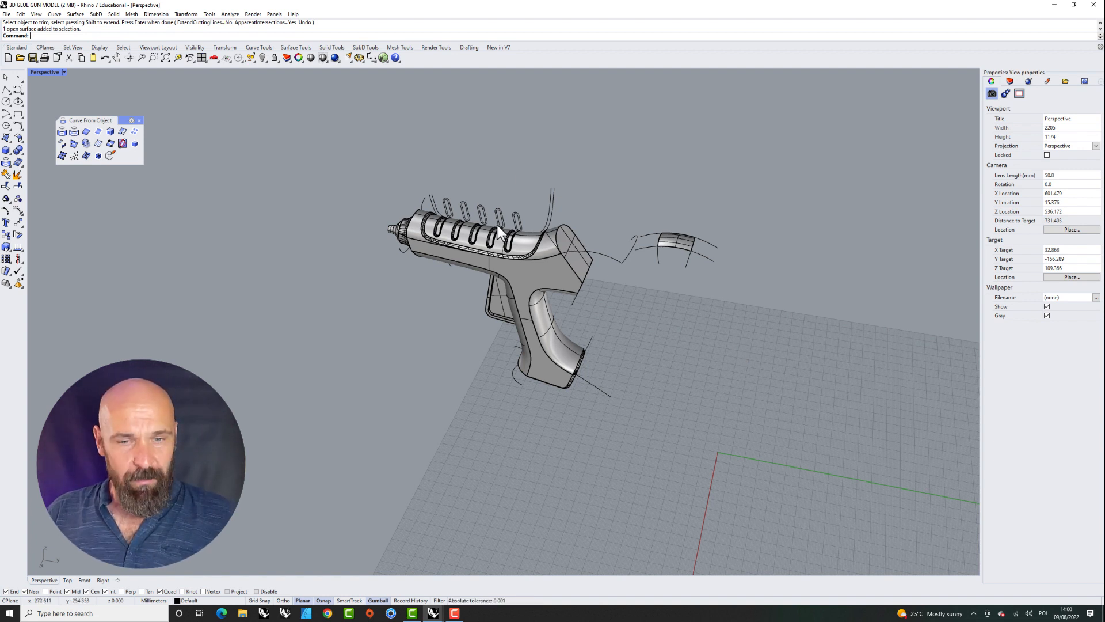
click(511, 274)
click(601, 307)
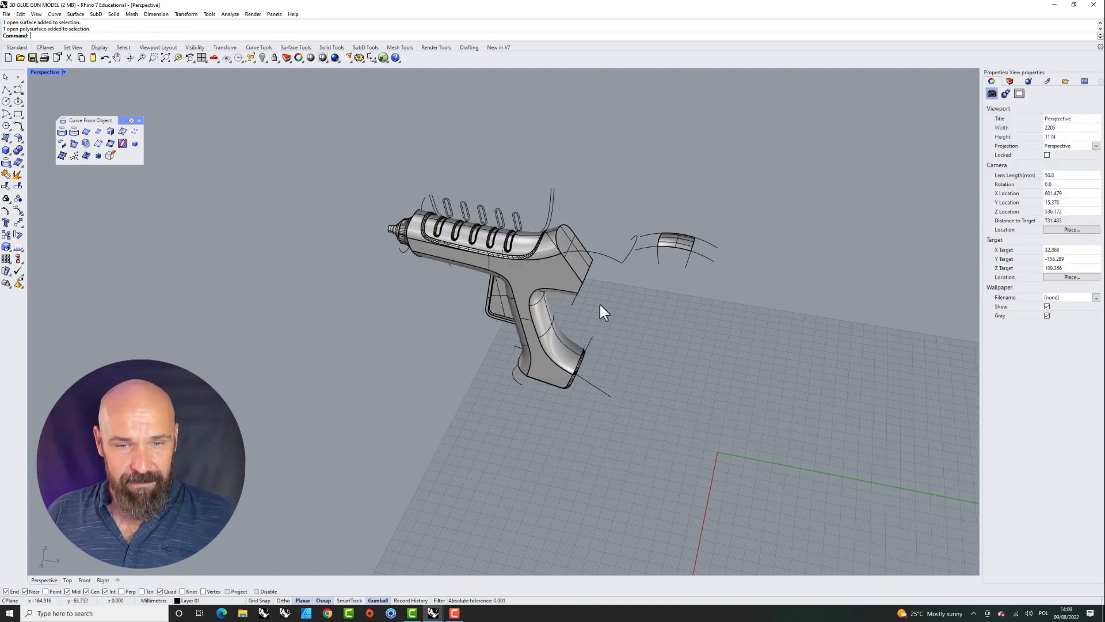
click(529, 282)
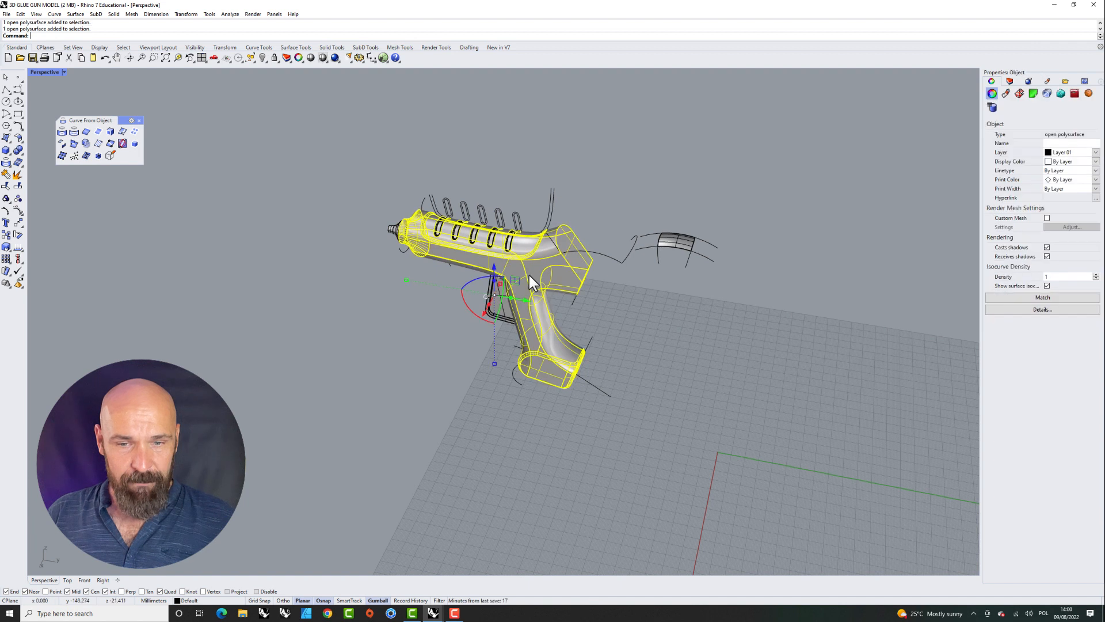
click(265, 61)
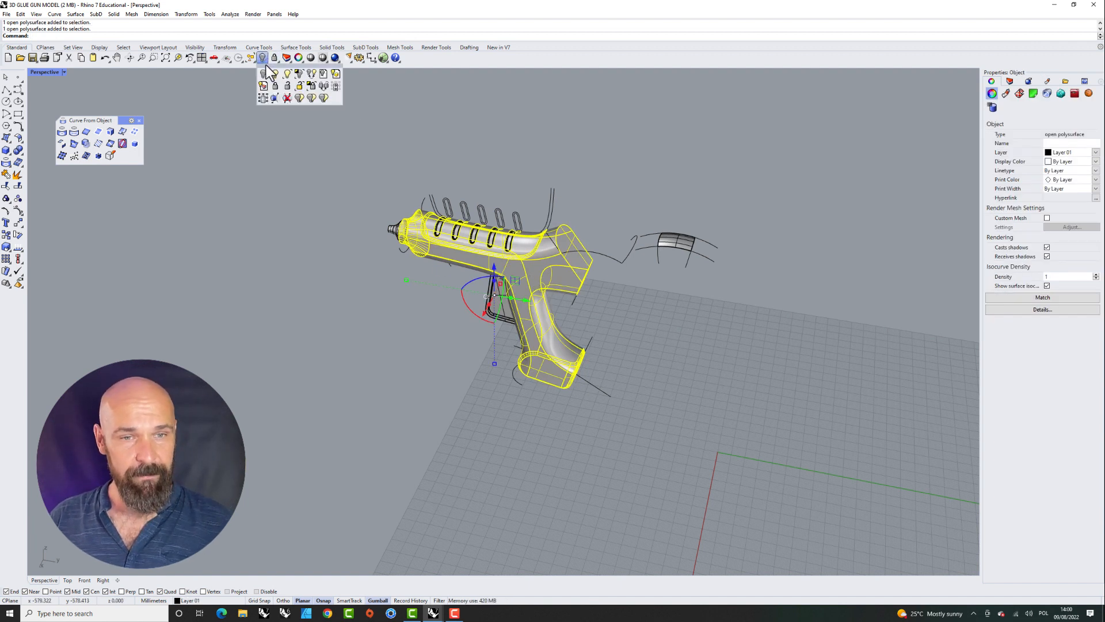
click(299, 75)
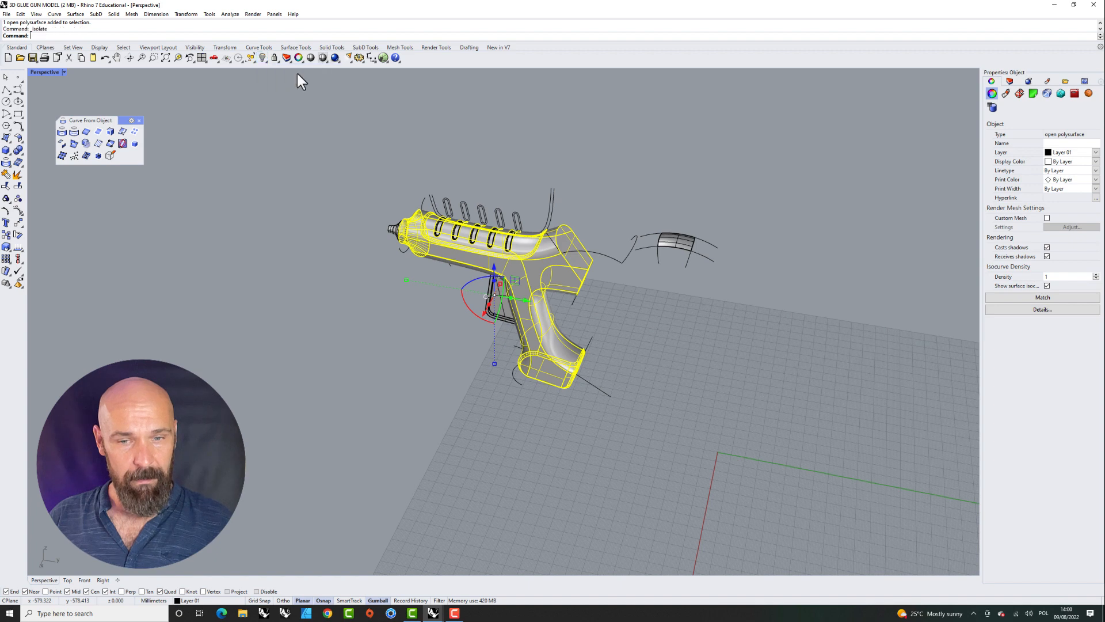
key(Escape)
right_drag(303, 341, 386, 309)
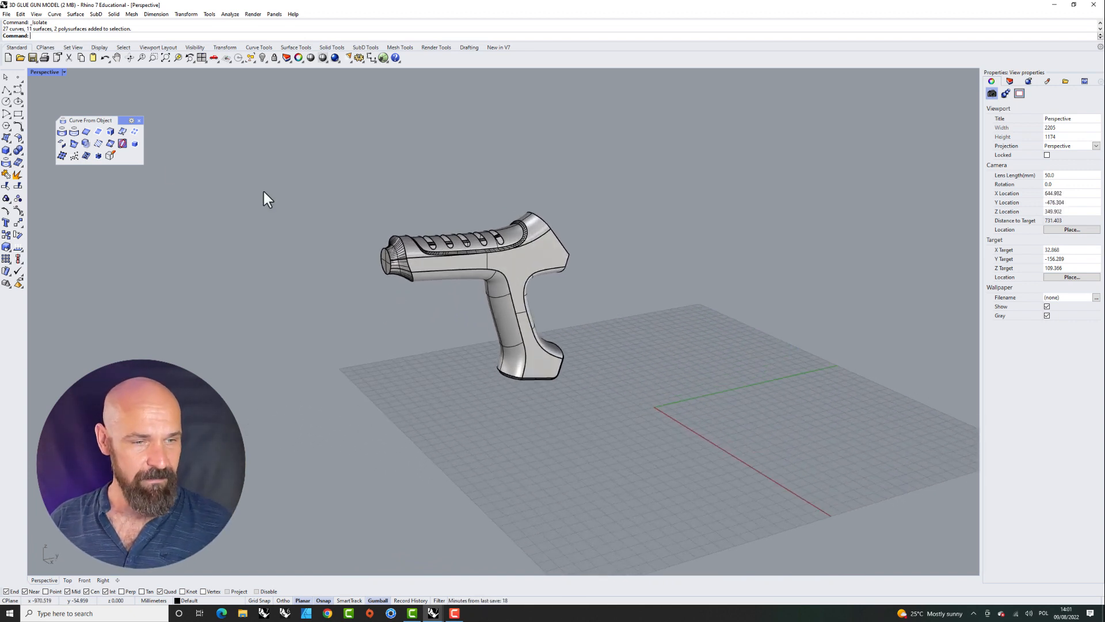
- Run Show Edges on the gun body and display only its naked edges, moving the Edge Analysis window clear of the toolbar
click(22, 250)
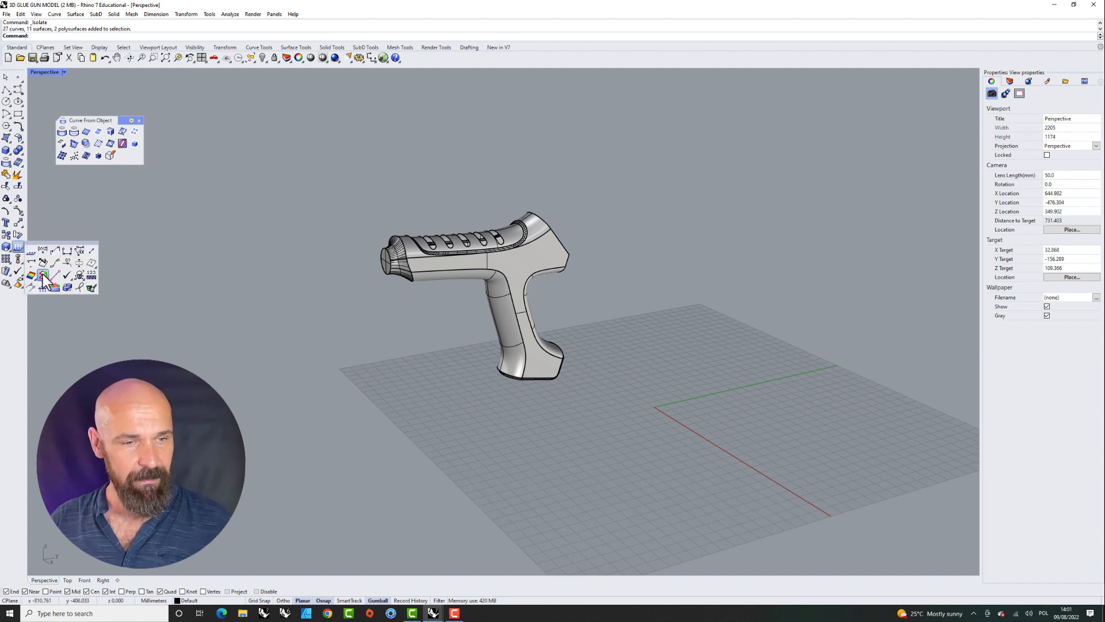
click(43, 275)
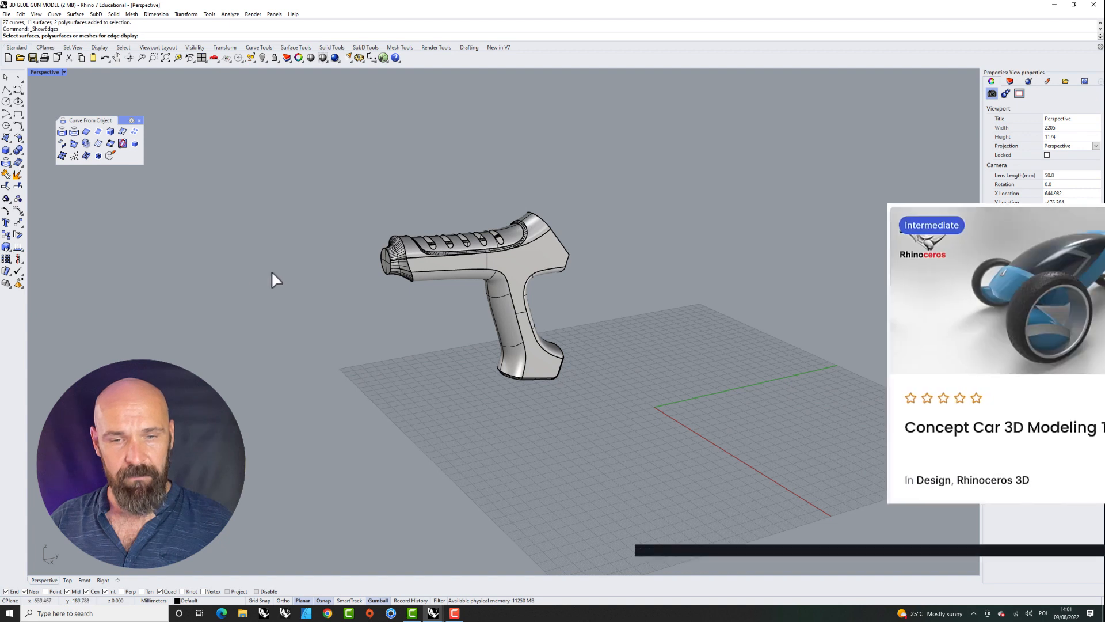
click(503, 279)
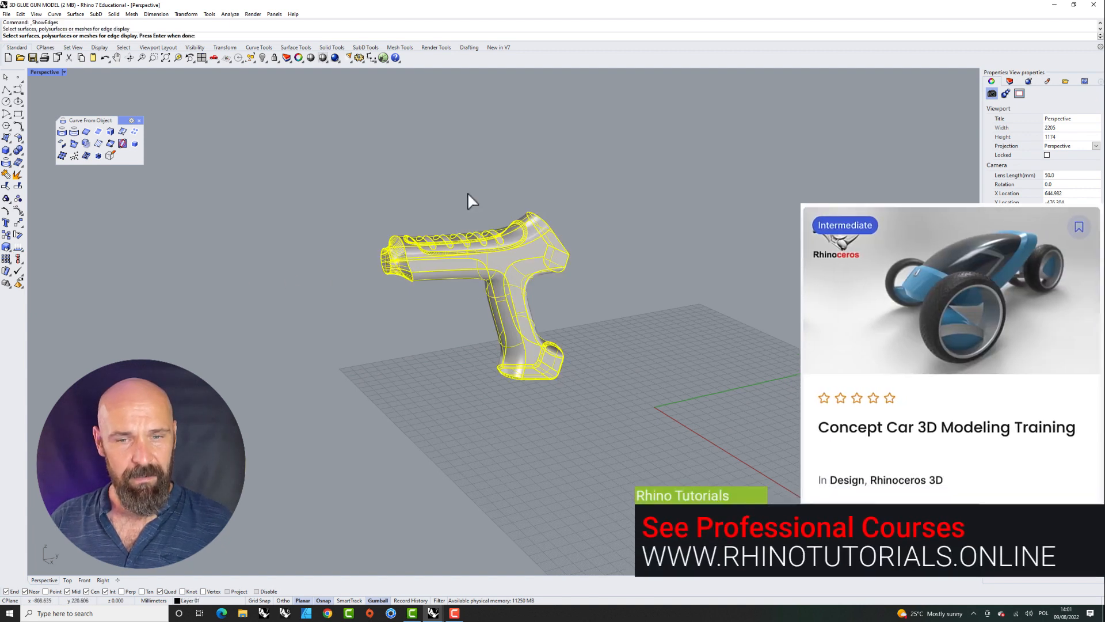
key(Return)
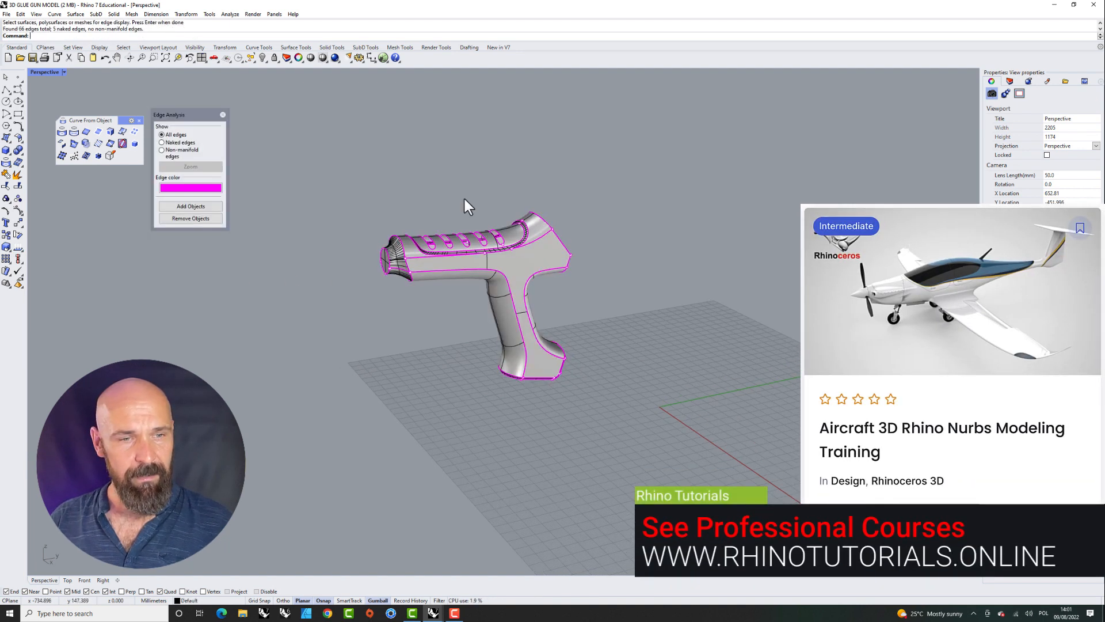
click(163, 143)
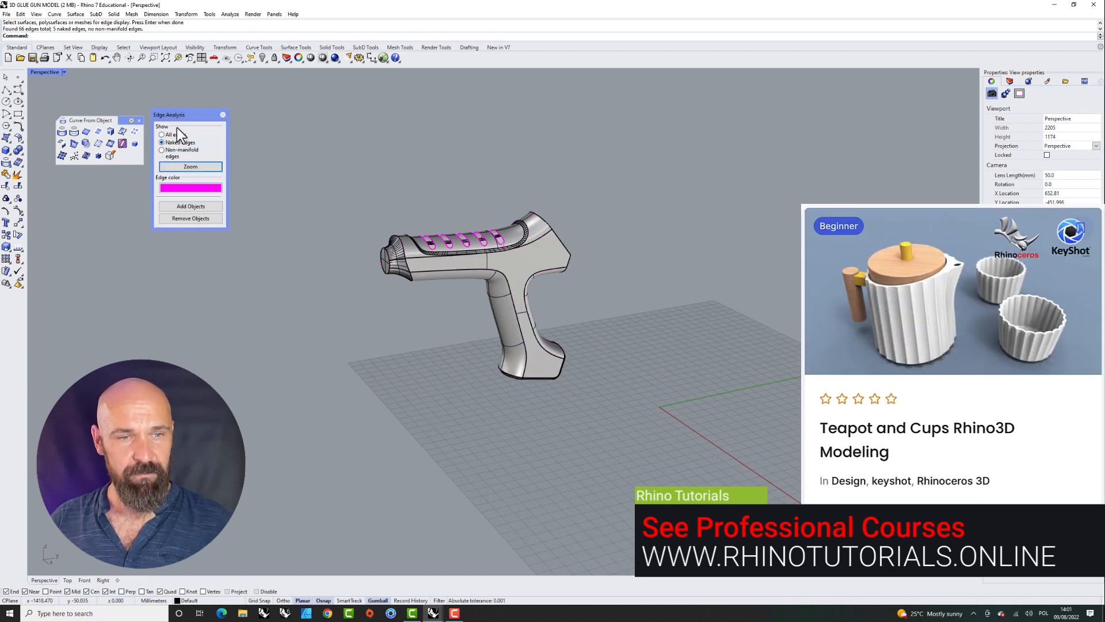
drag(184, 114, 236, 101)
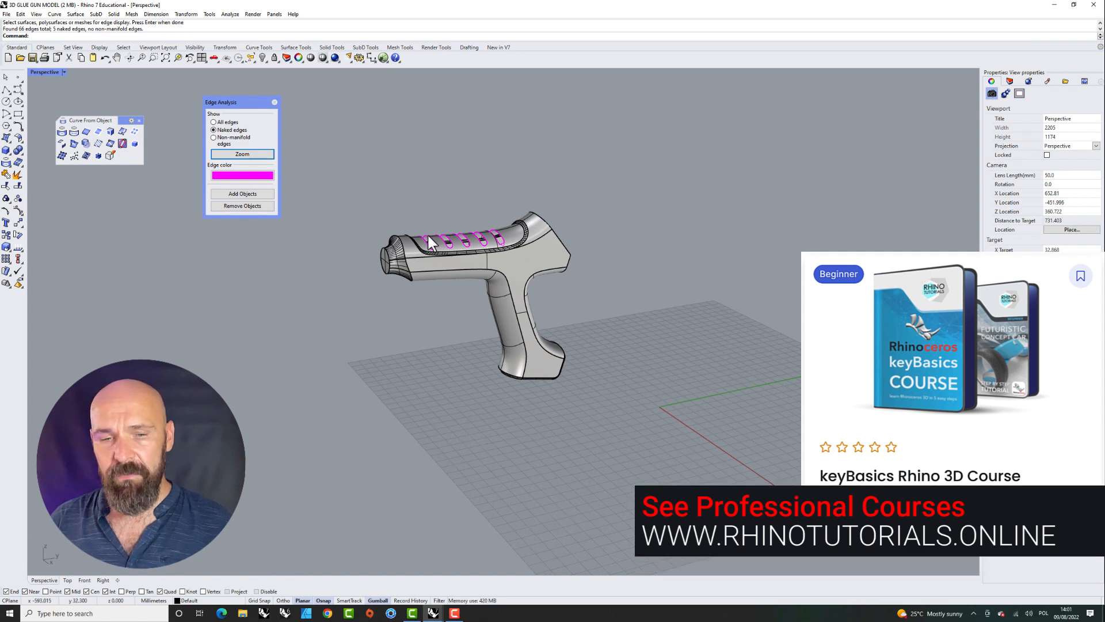
- Examine the naked edges around the slots on top of the gun body from several angles and close Edge Analysis
right_drag(421, 251, 452, 268)
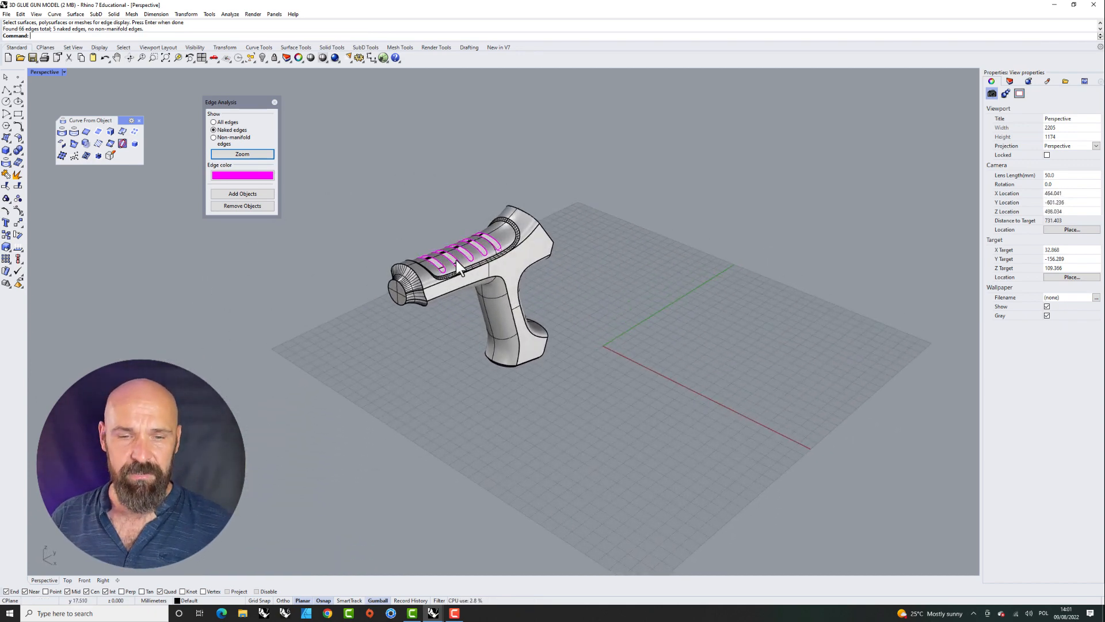
scroll(438, 265, up, 5)
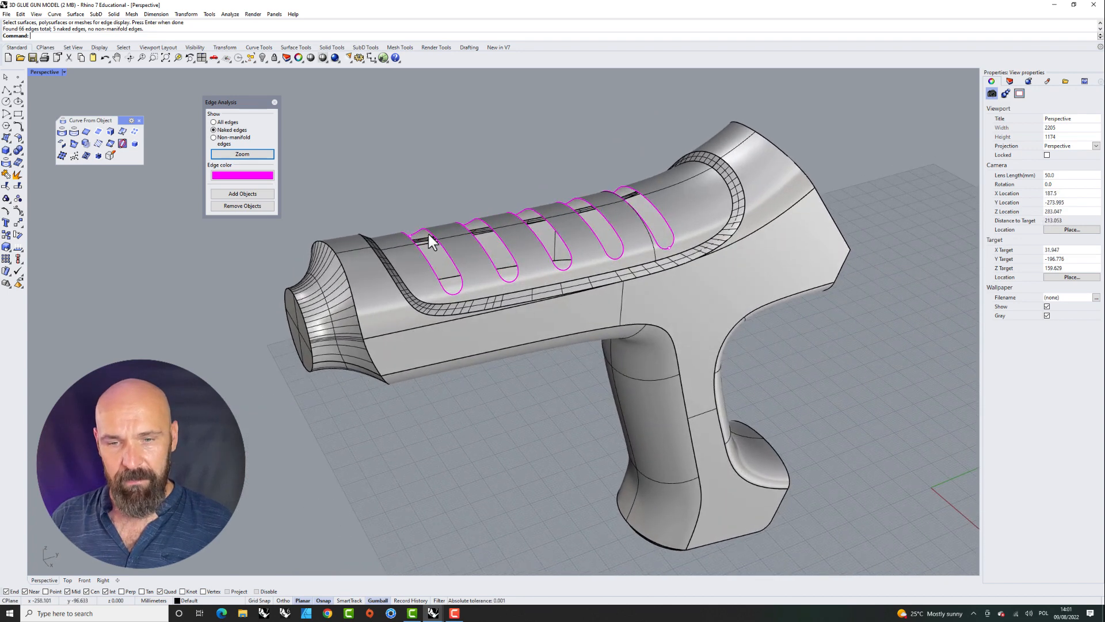
right_drag(429, 270, 563, 409)
scroll(540, 185, down, 5)
scroll(540, 282, up, 6)
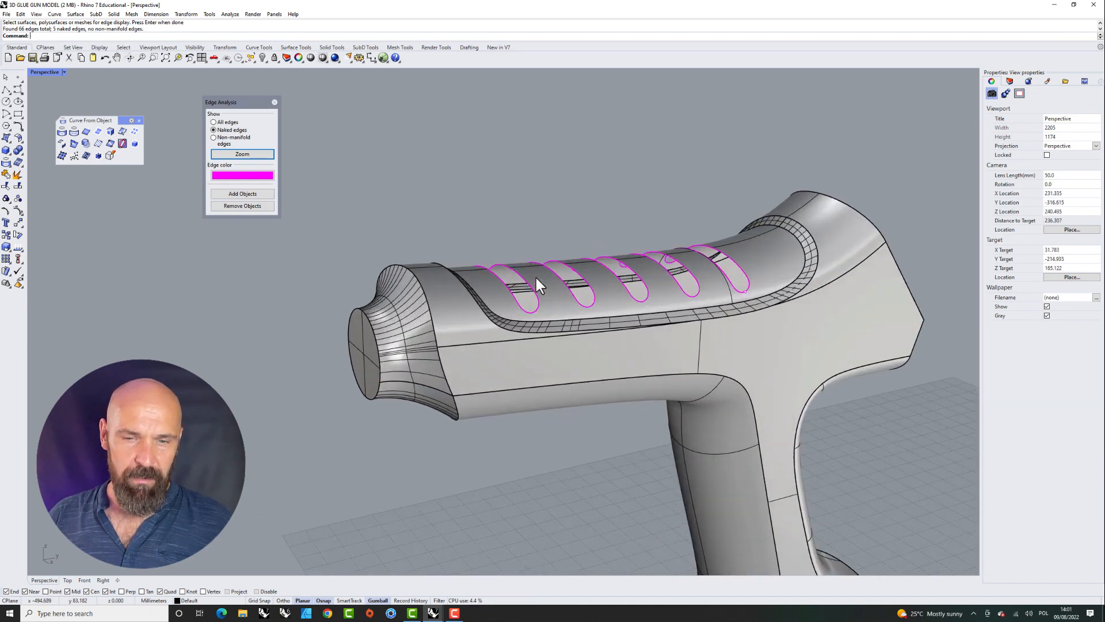
scroll(575, 272, down, 5)
right_drag(576, 271, 585, 306)
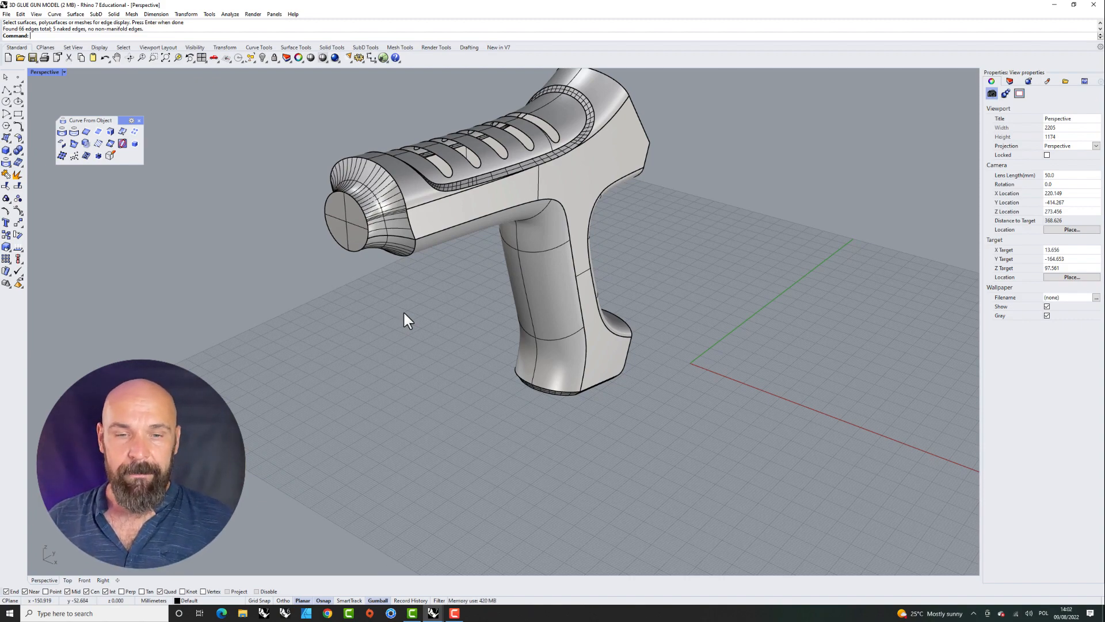
- Close the Curve From Object toolbar and measure the gun body's lower side edge along the barrel
right_drag(476, 456, 449, 427)
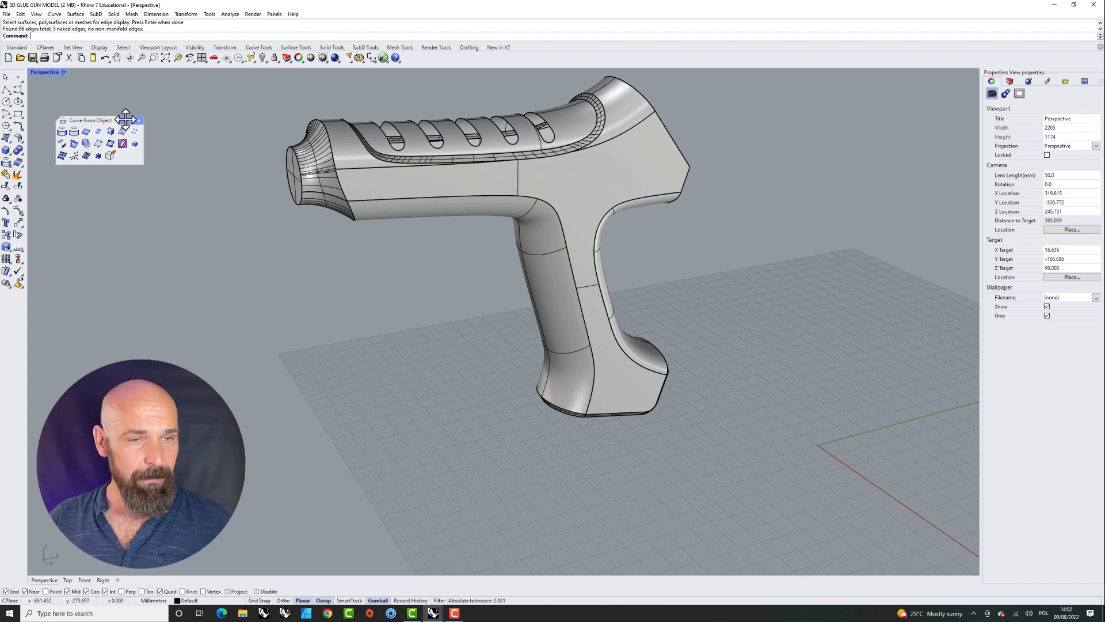
click(139, 121)
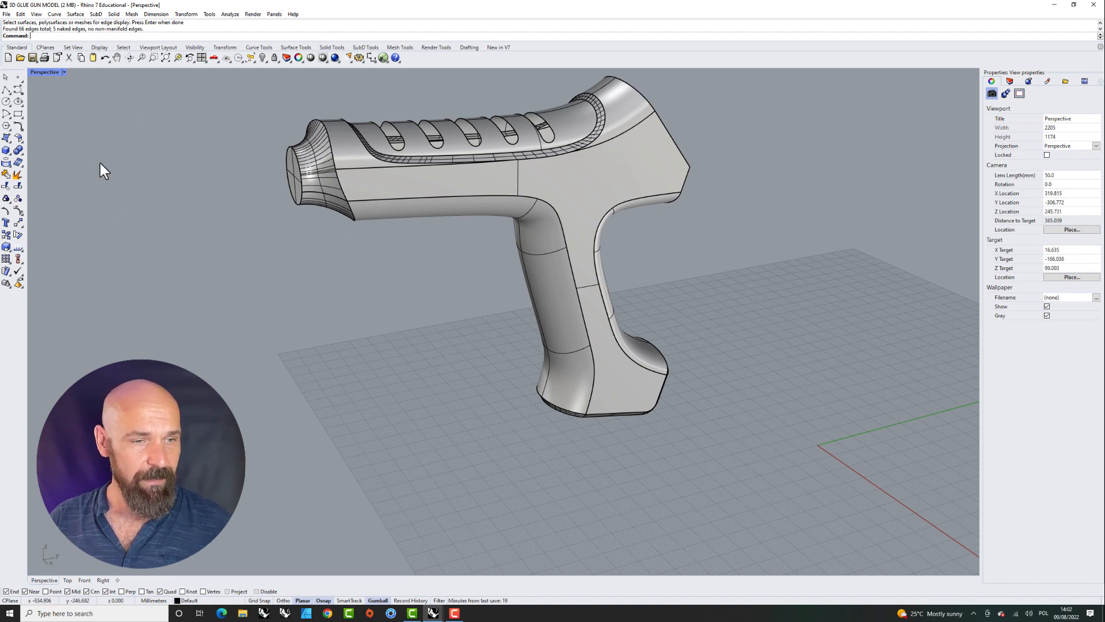
click(21, 250)
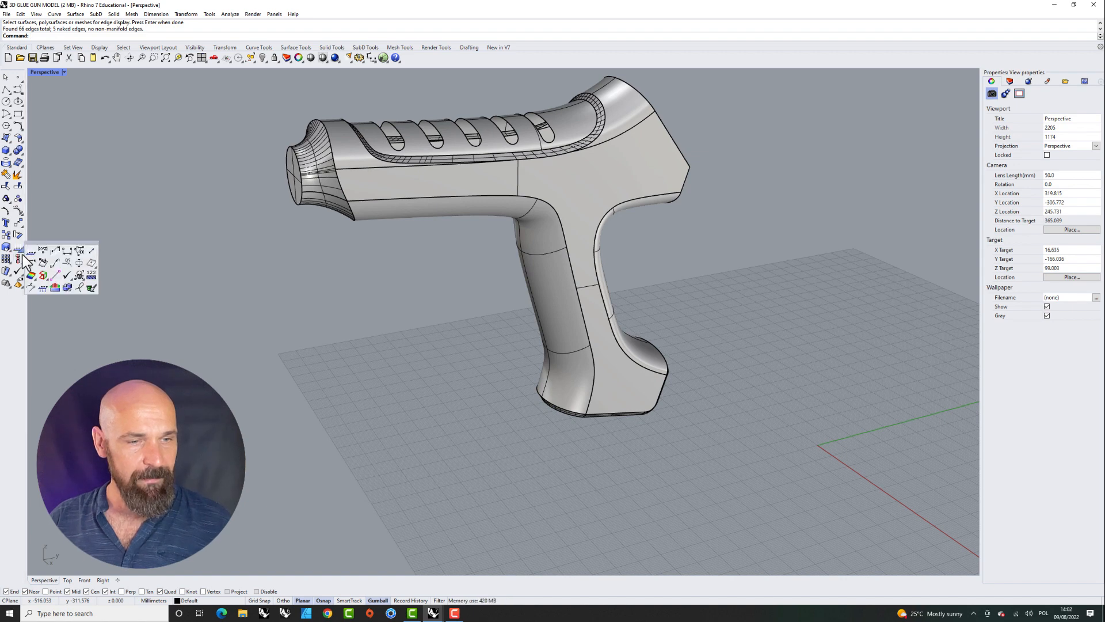
click(56, 251)
click(461, 196)
key(Return)
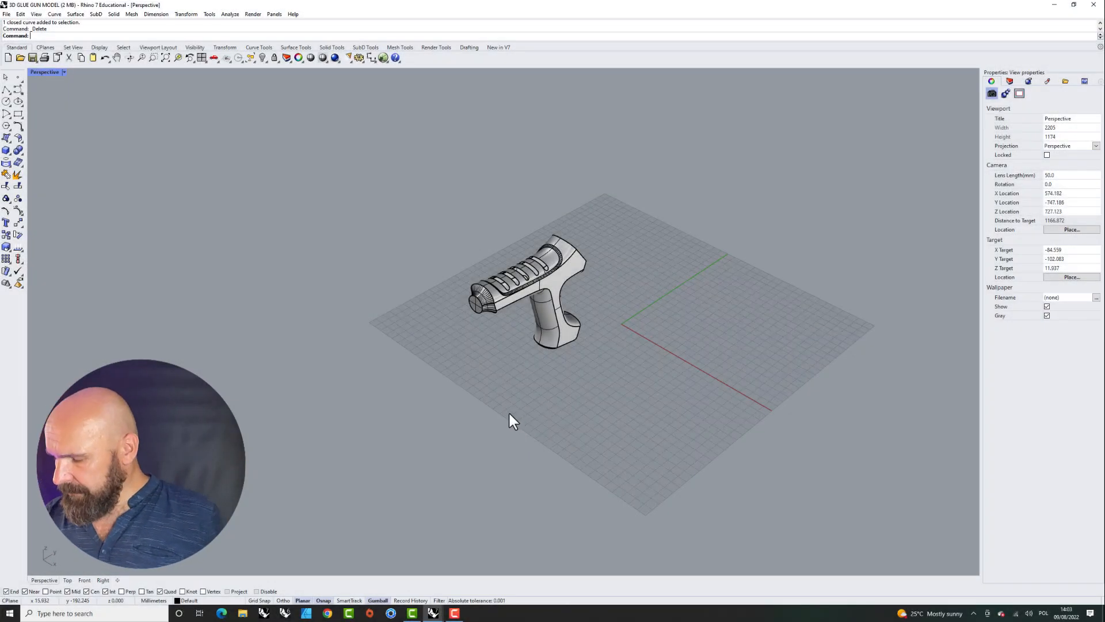
- Select the gun body, float the Analyze toolbar beside it and calculate the body's area centroid
right_drag(512, 409, 572, 382)
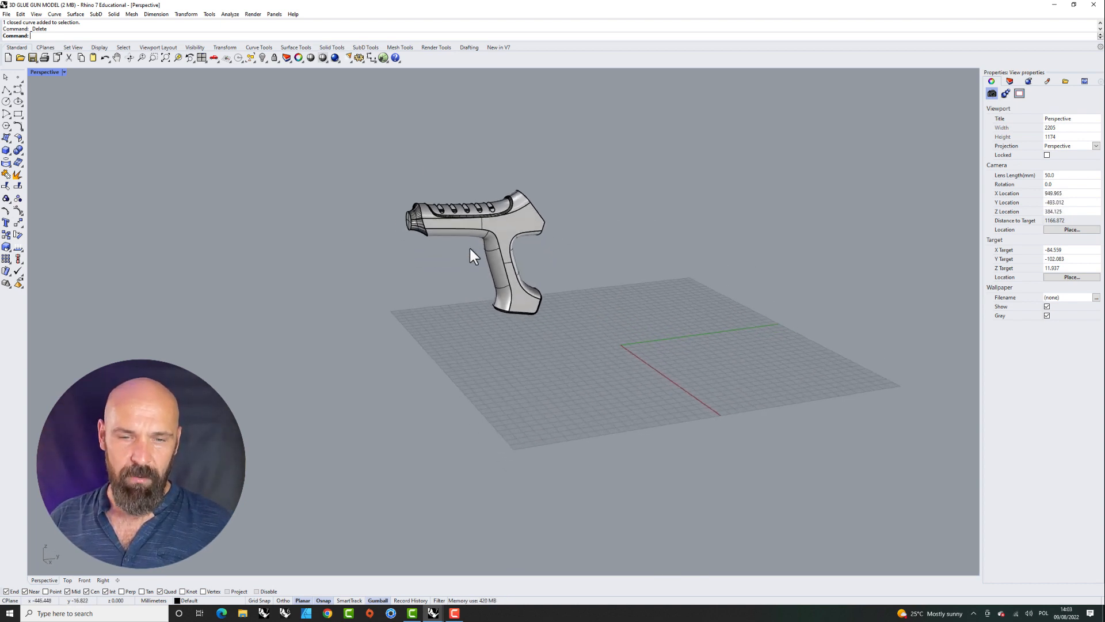
scroll(470, 250, up, 4)
scroll(472, 244, up, 2)
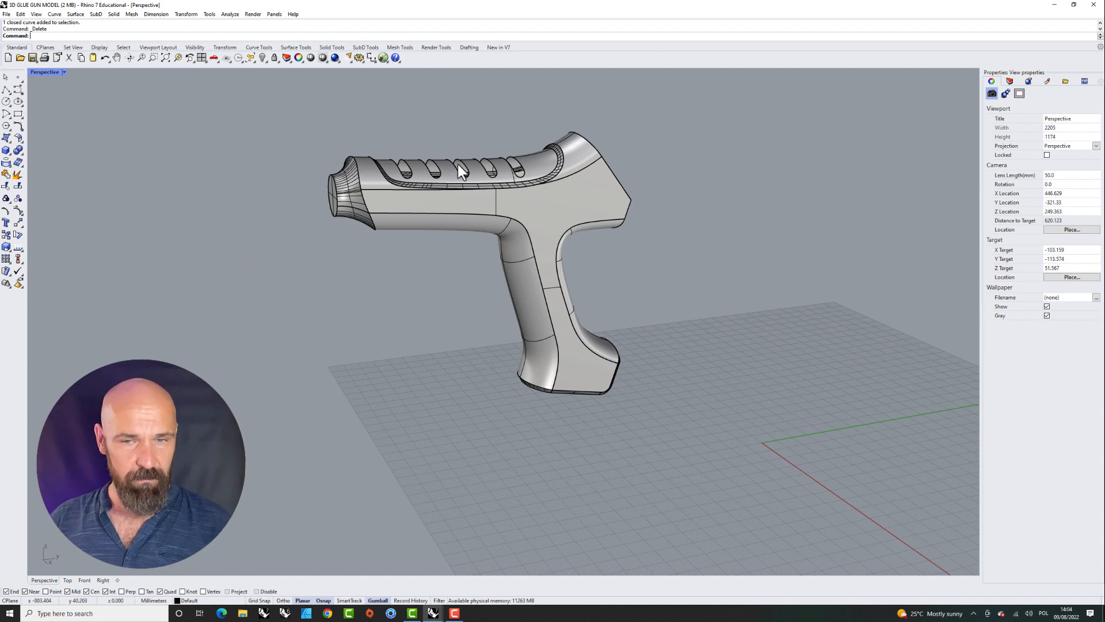
drag(796, 86, 166, 333)
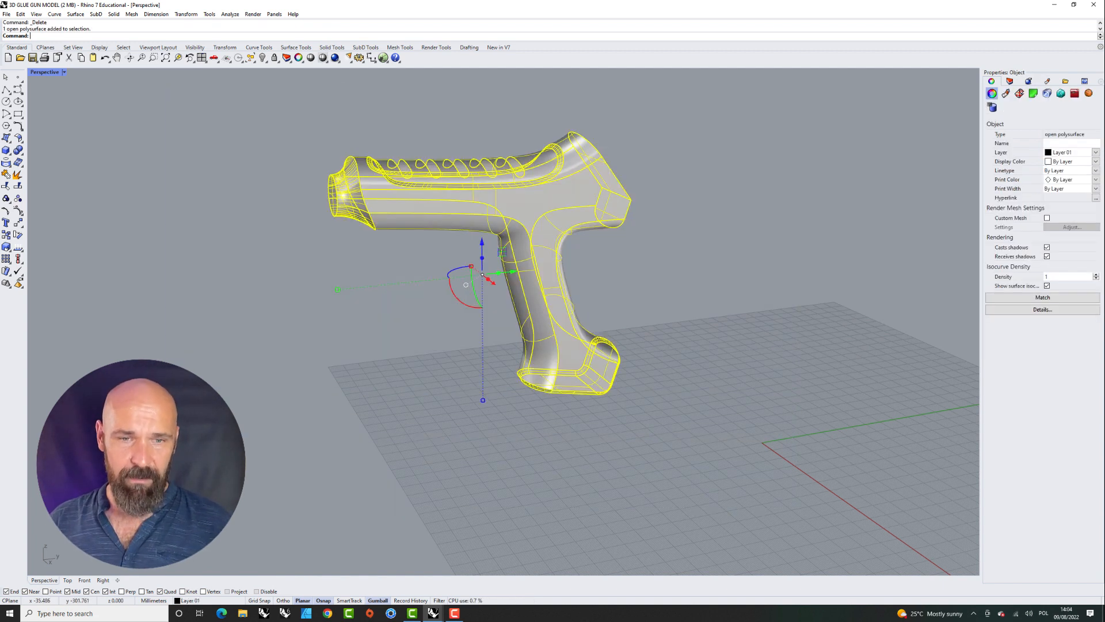
click(18, 259)
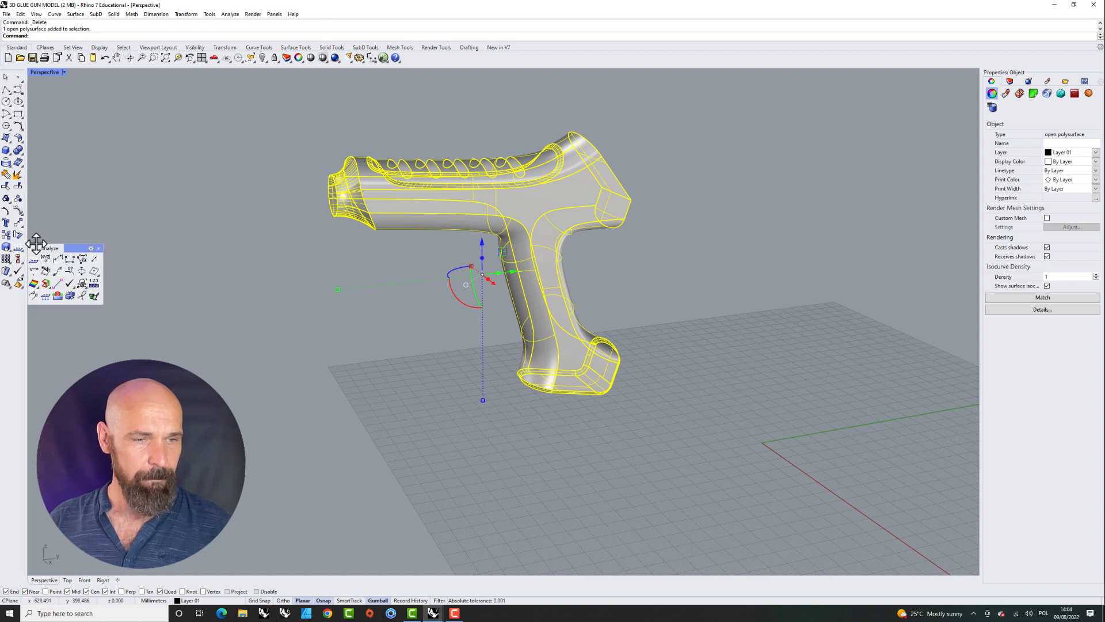
drag(42, 243, 102, 195)
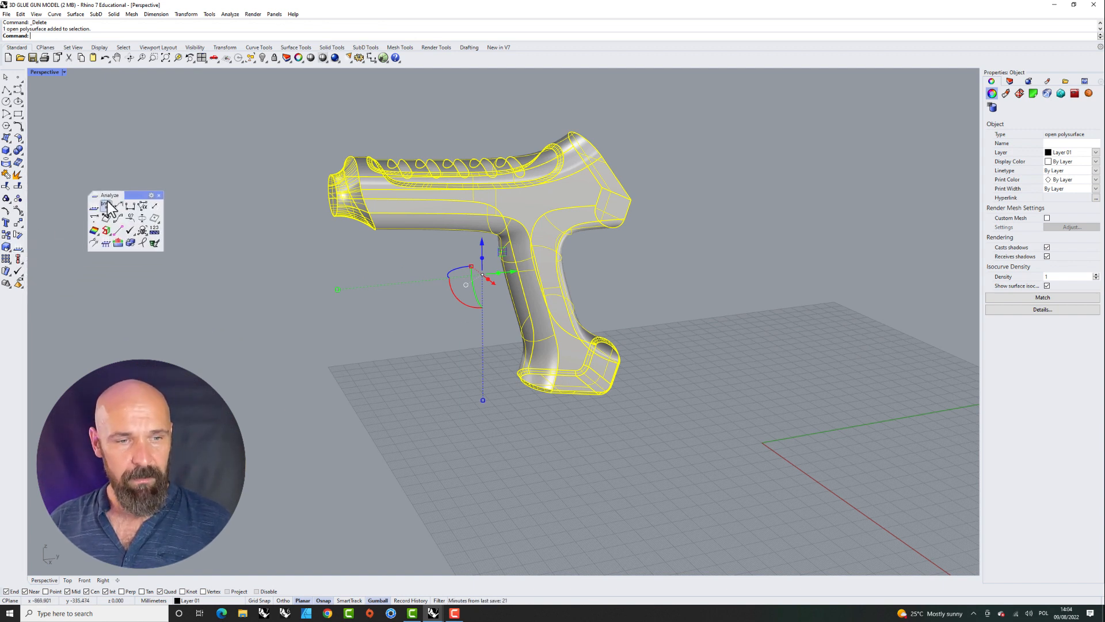
click(154, 219)
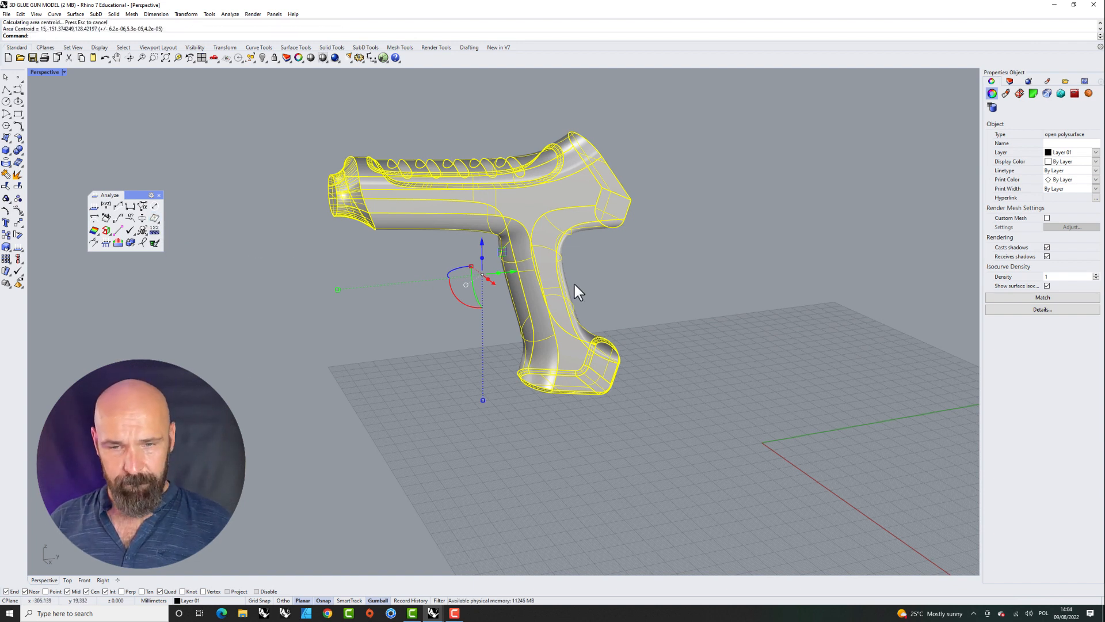
- Clear the selection and select only the area centroid point near the top of the handle to inspect its position
right_drag(516, 293, 679, 300)
click(705, 291)
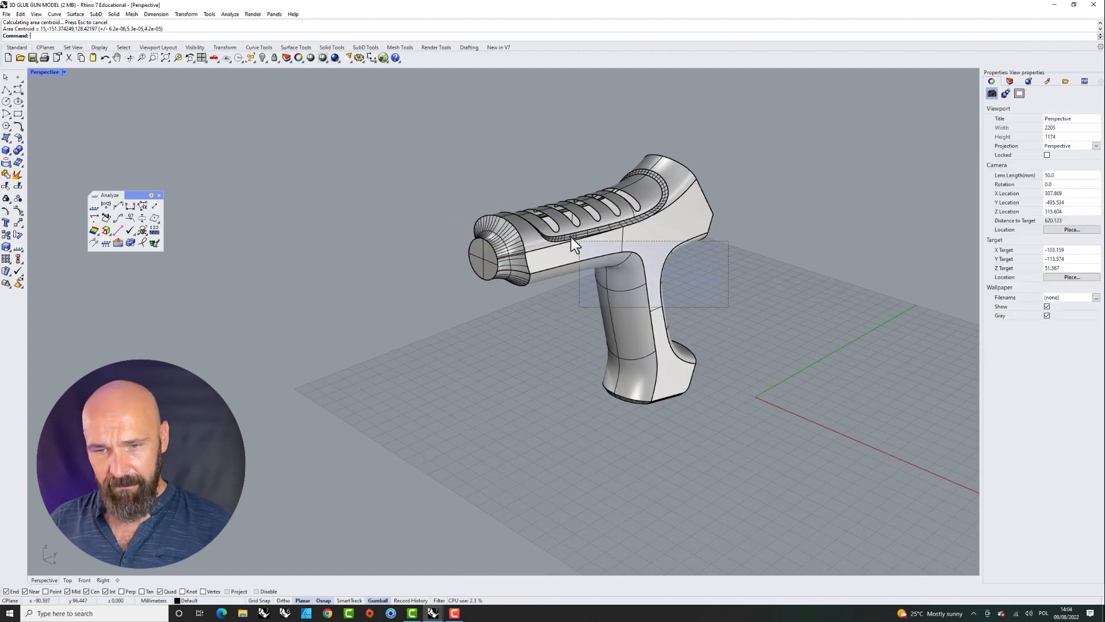
drag(605, 261, 570, 236)
scroll(615, 275, up, 5)
click(467, 361)
drag(467, 364, 674, 251)
scroll(645, 264, up, 2)
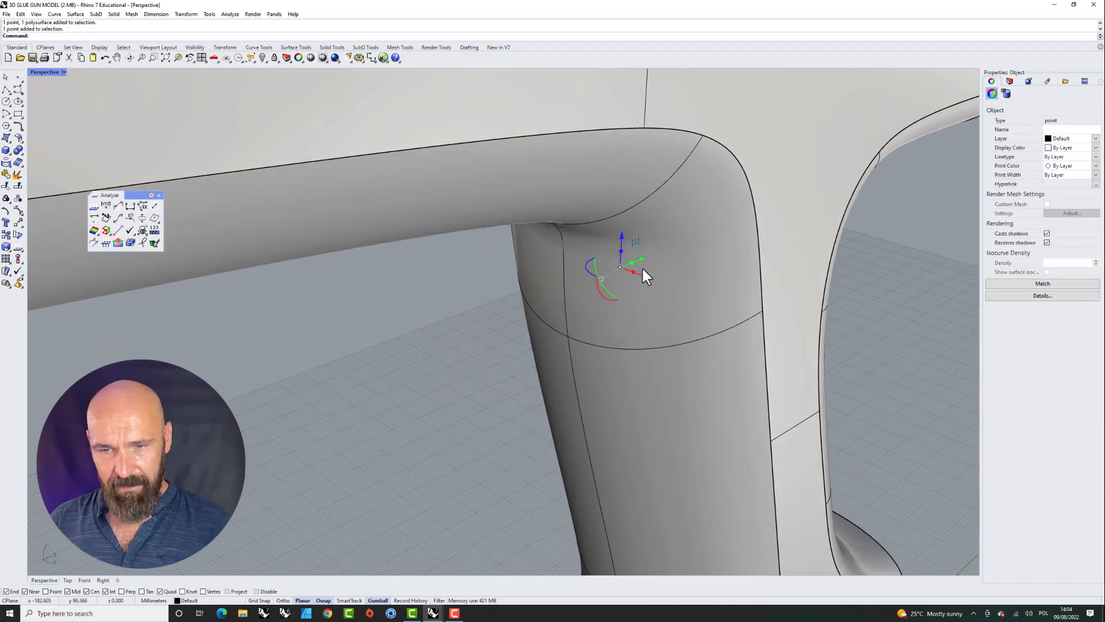
scroll(643, 266, down, 10)
right_drag(634, 267, 624, 267)
right_drag(819, 348, 561, 185)
scroll(560, 181, down, 2)
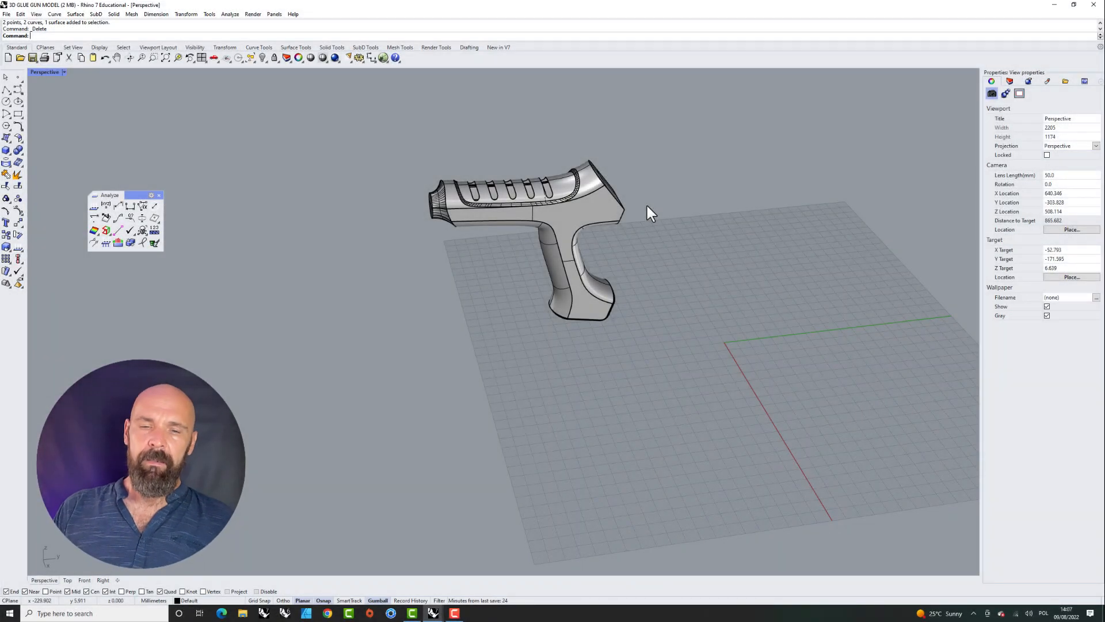
- Extract the gun body's flat side face with Extract Surface, setting Copy to Yes so the body keeps its own face
scroll(571, 213, up, 5)
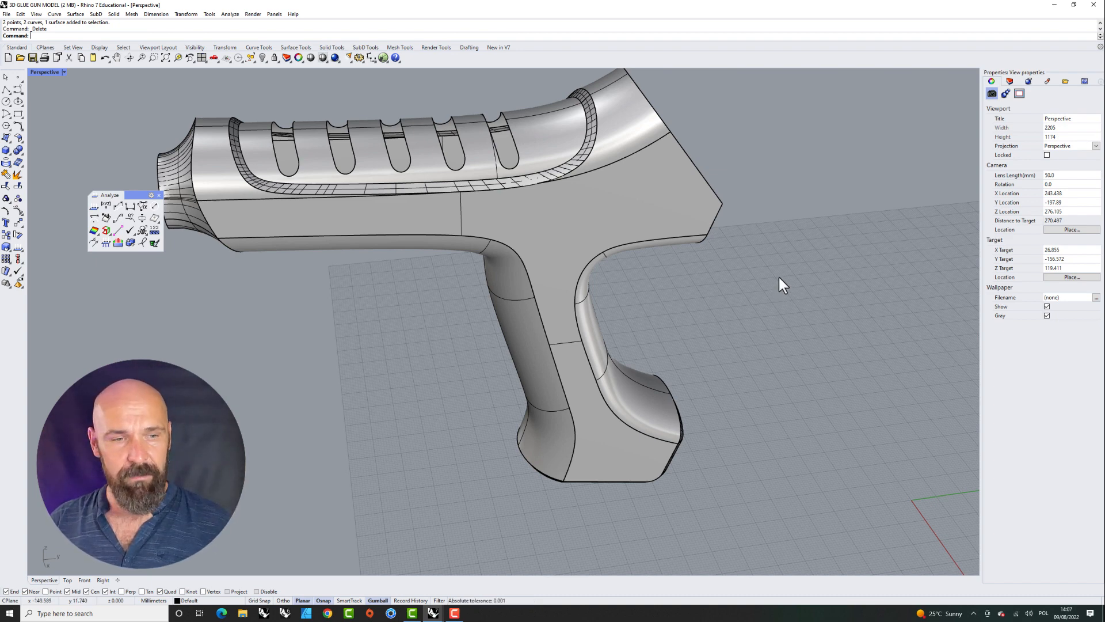
scroll(776, 281, down, 3)
click(296, 48)
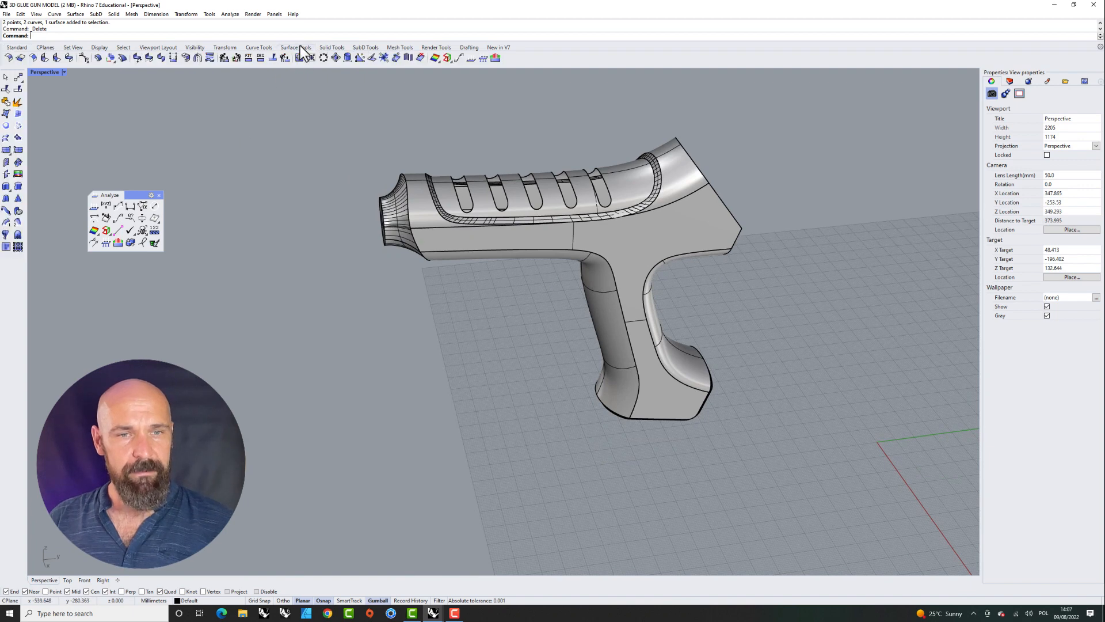
click(332, 48)
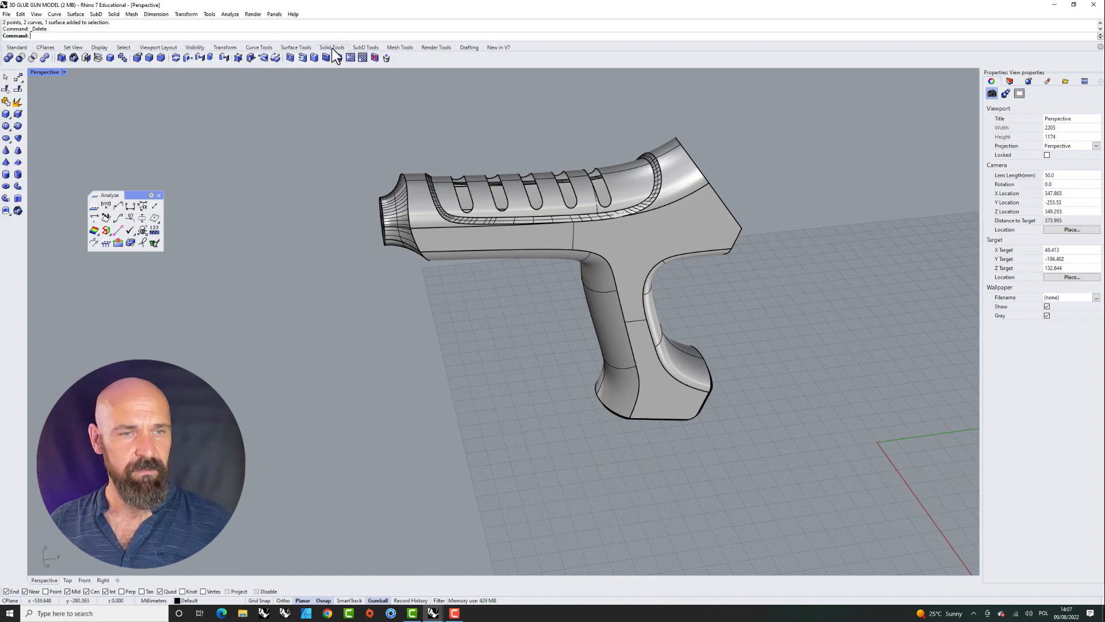
click(97, 58)
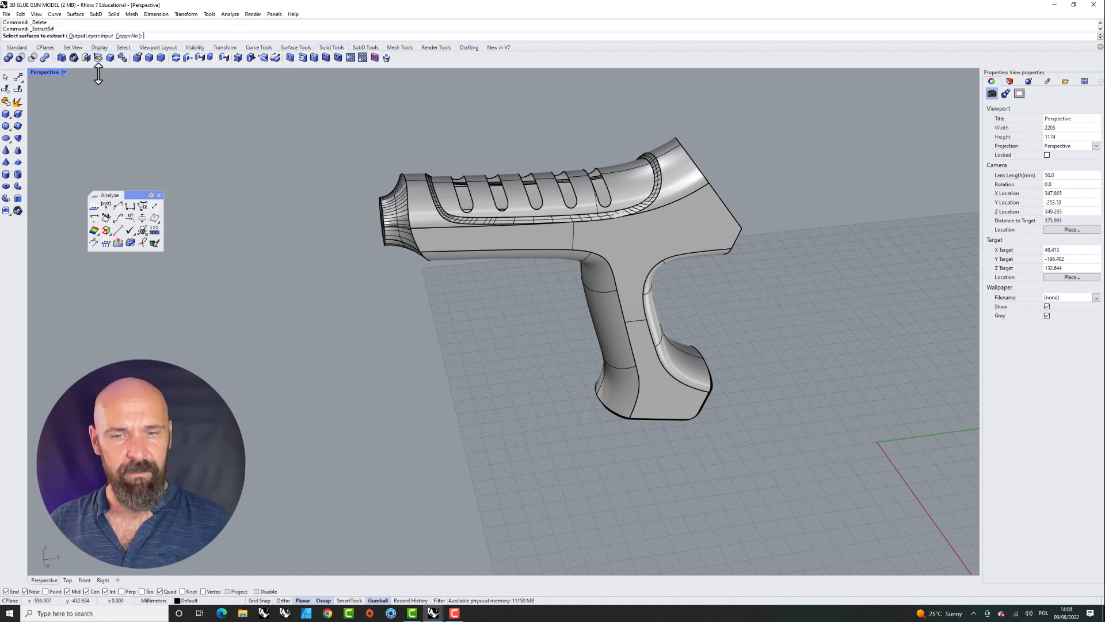
click(655, 242)
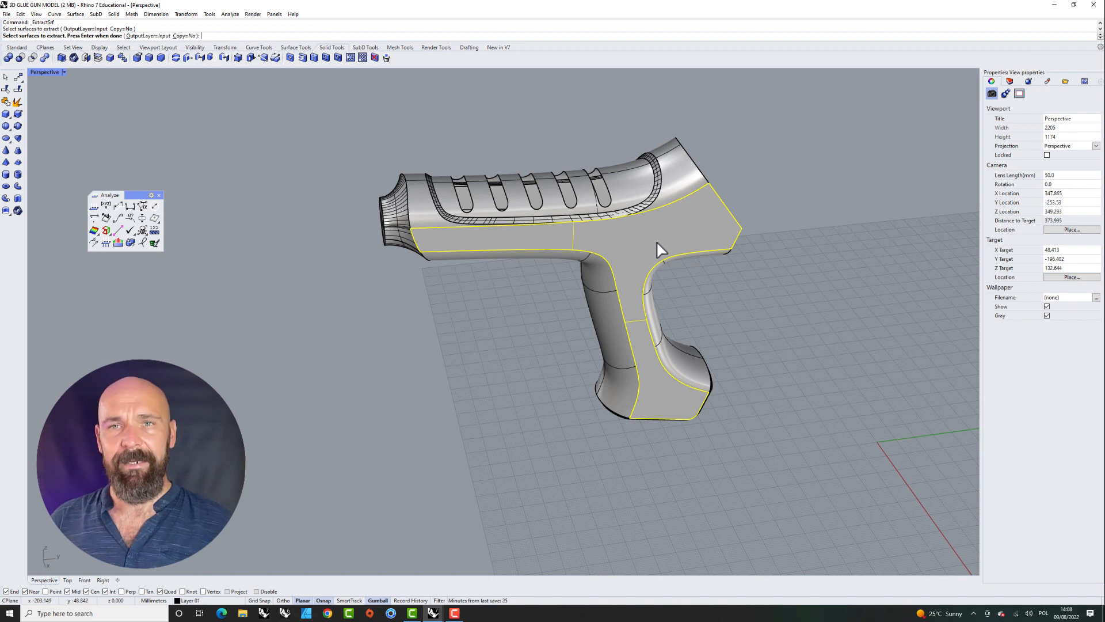
click(184, 36)
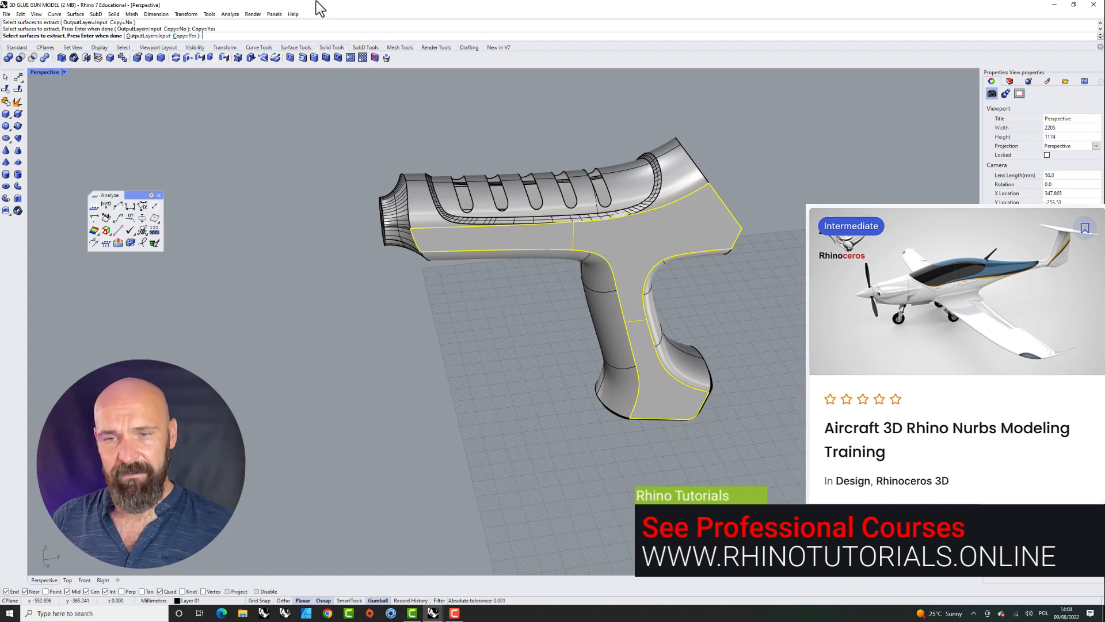
right_click(760, 138)
- Move the copied side face out from the gun body, check that the body is still whole, and clear the selection
right_drag(724, 165, 642, 144)
scroll(609, 94, down, 10)
drag(520, 219, 349, 261)
click(600, 358)
click(577, 199)
right_drag(577, 192, 613, 130)
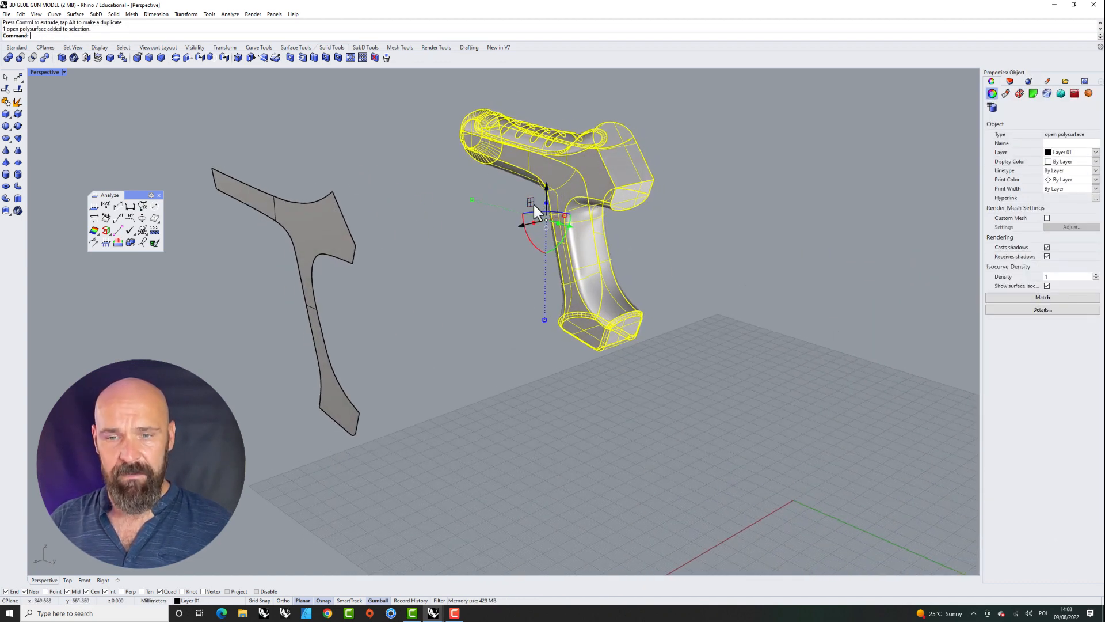
click(718, 251)
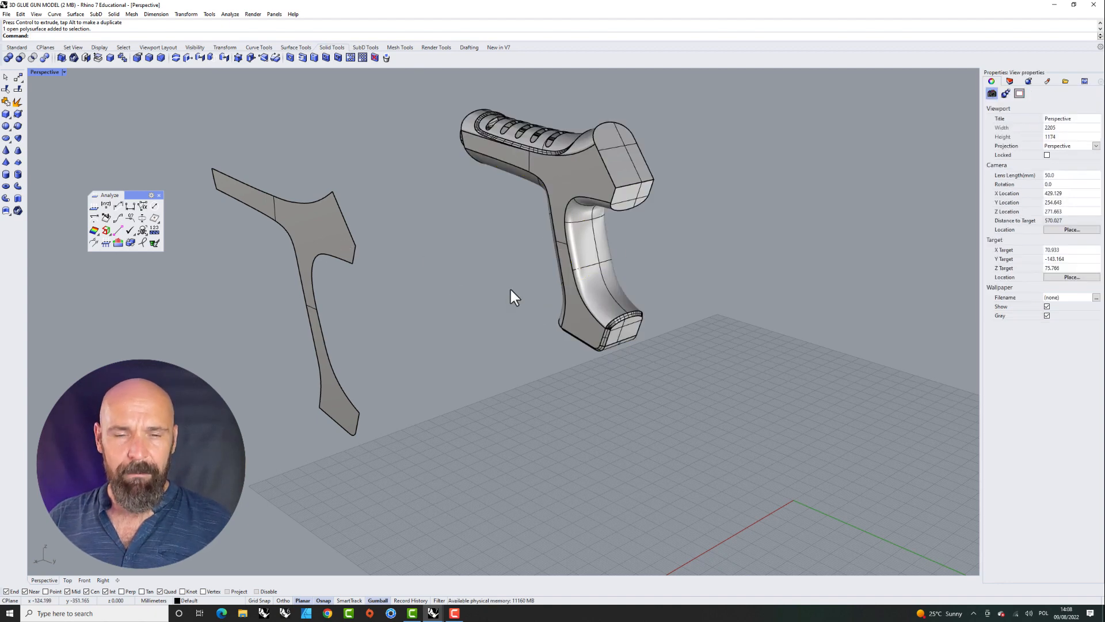
- Move the copied side face along the Y direction toward the grid origin, and leave it selected
scroll(486, 149, down, 4)
mouse_move(495, 168)
right_down()
mouse_move(535, 198)
mouse_move(482, 182)
right_up()
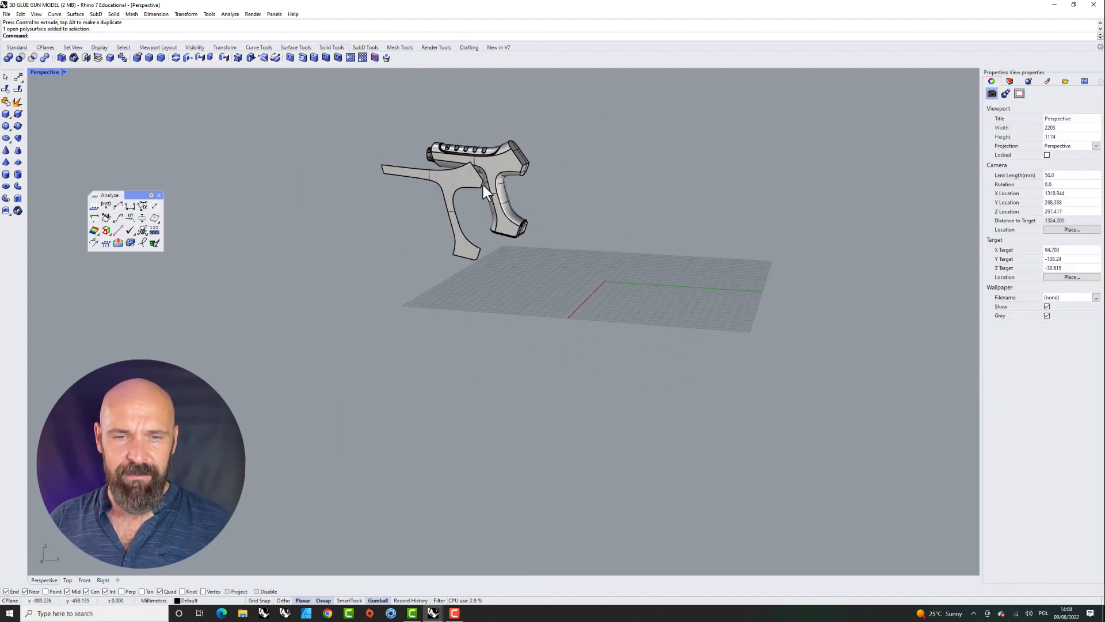
click(478, 182)
drag(463, 209, 716, 251)
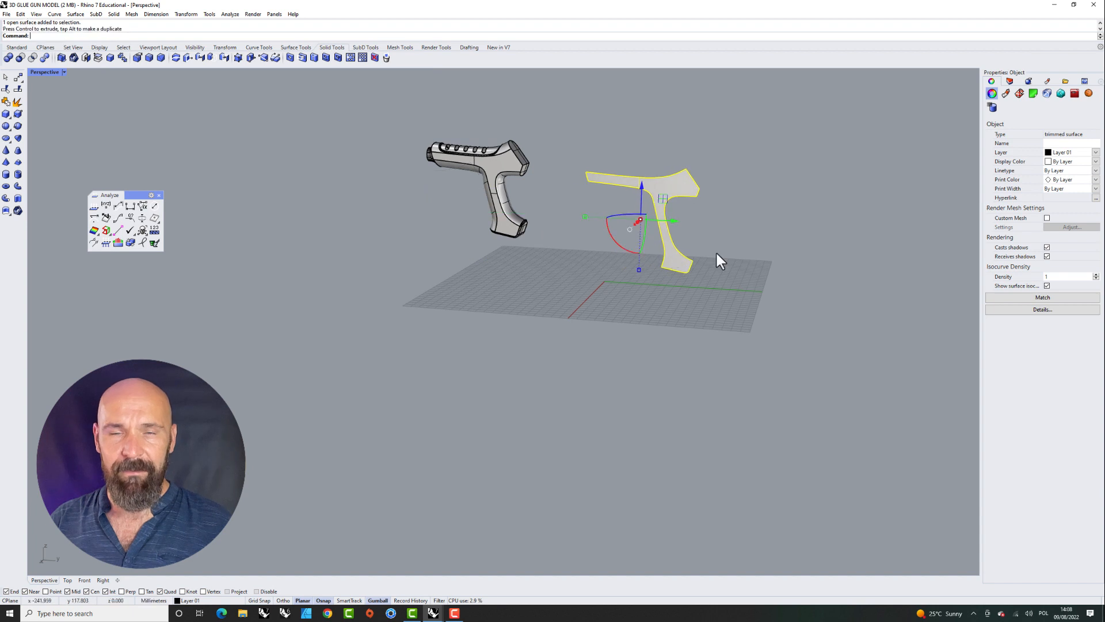
click(724, 247)
right_drag(724, 246, 606, 268)
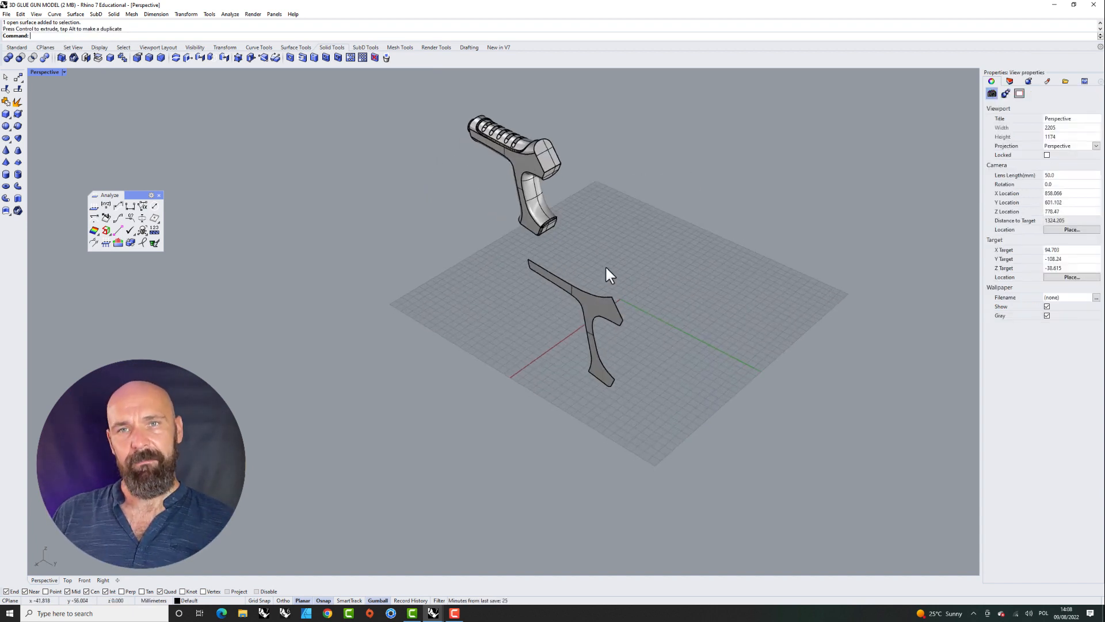
click(610, 324)
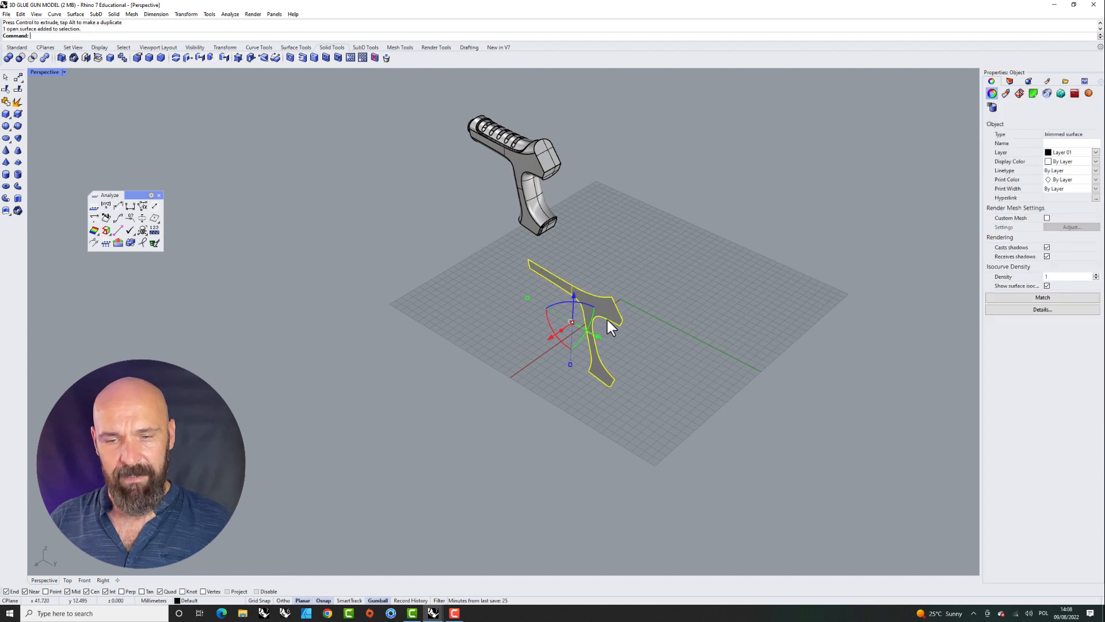
- Move the copied side face along the X direction to the far side of the grid and clear the selection
drag(554, 337, 698, 241)
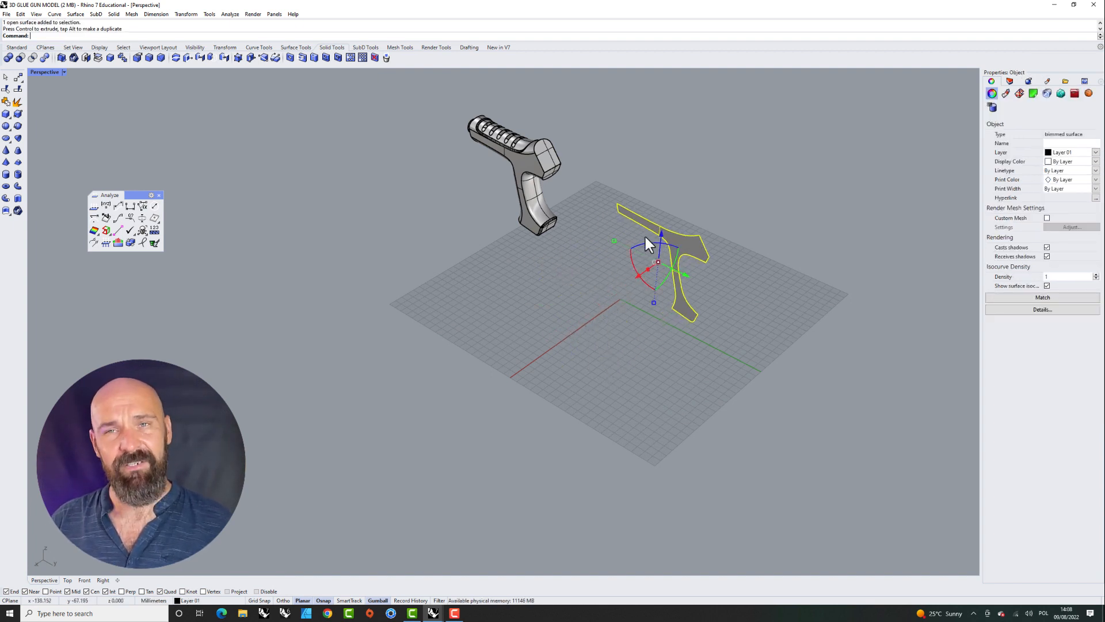
click(782, 268)
right_drag(568, 237, 578, 196)
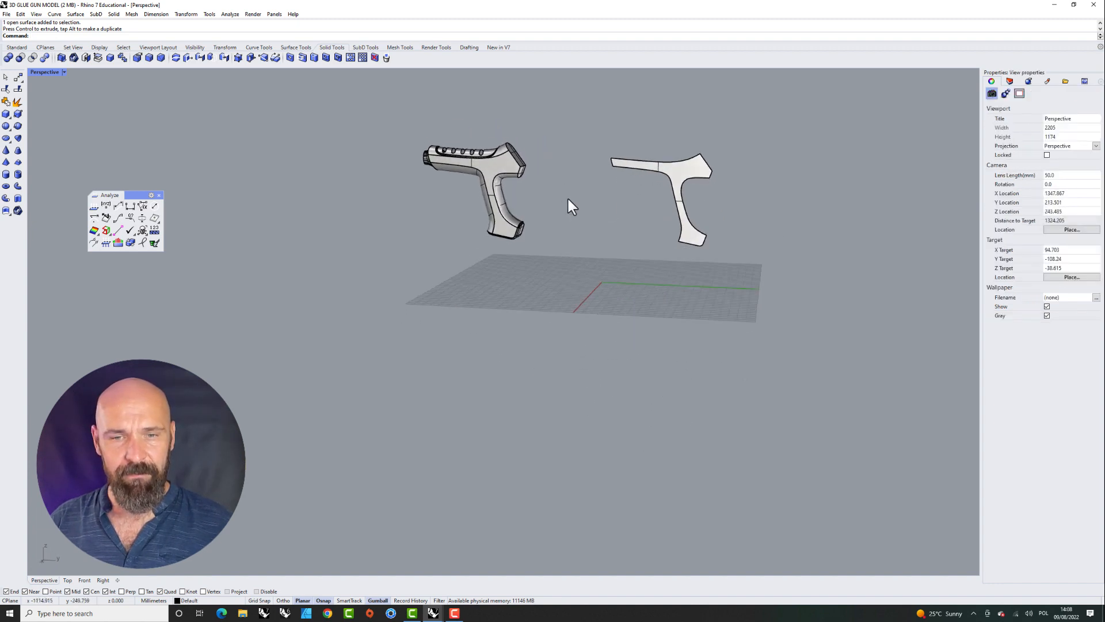
scroll(473, 184, up, 7)
scroll(470, 164, up, 5)
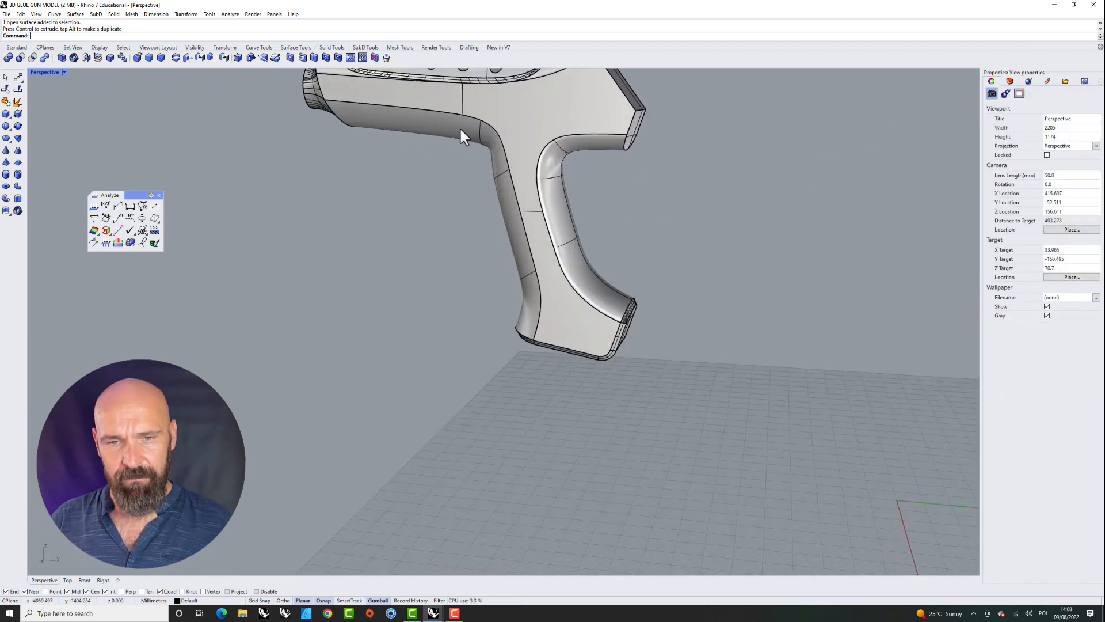
right_drag(503, 191, 587, 209)
scroll(587, 213, down, 6)
scroll(478, 140, up, 2)
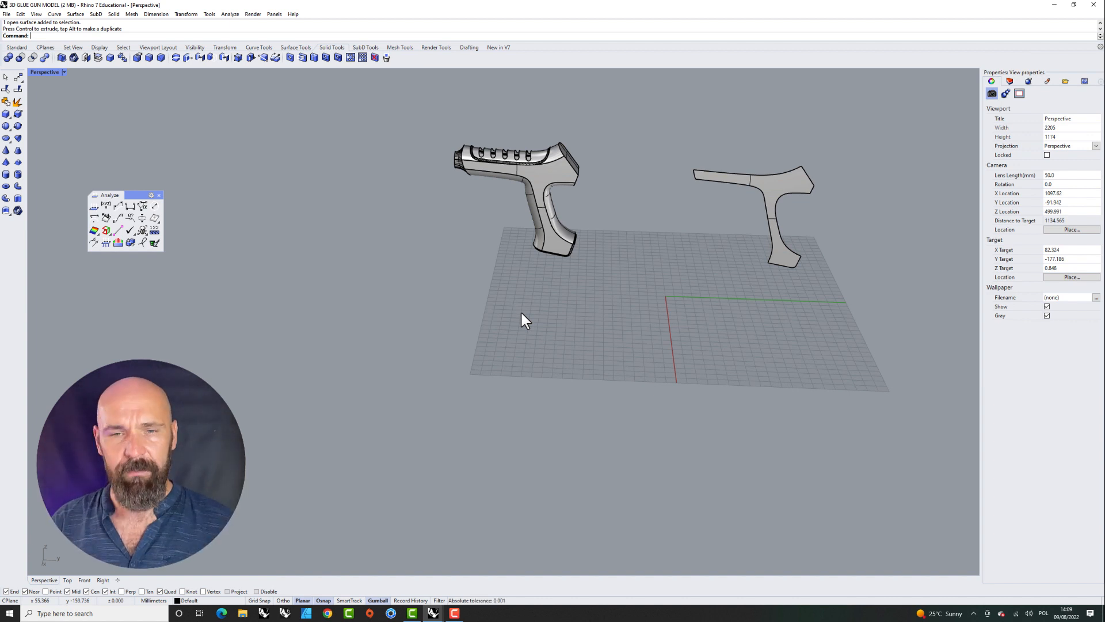
- Place a horizontal clipping plane with ClippingPlane, starting its rectangle on the gun barrel's side, to cut through the body
scroll(531, 191, up, 4)
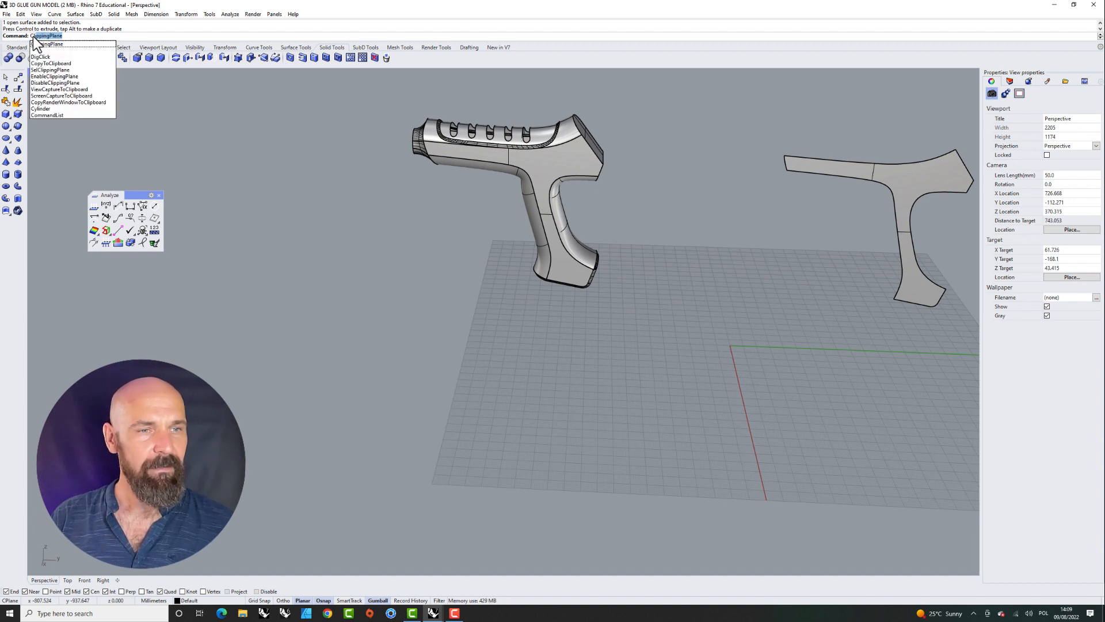
key(Return)
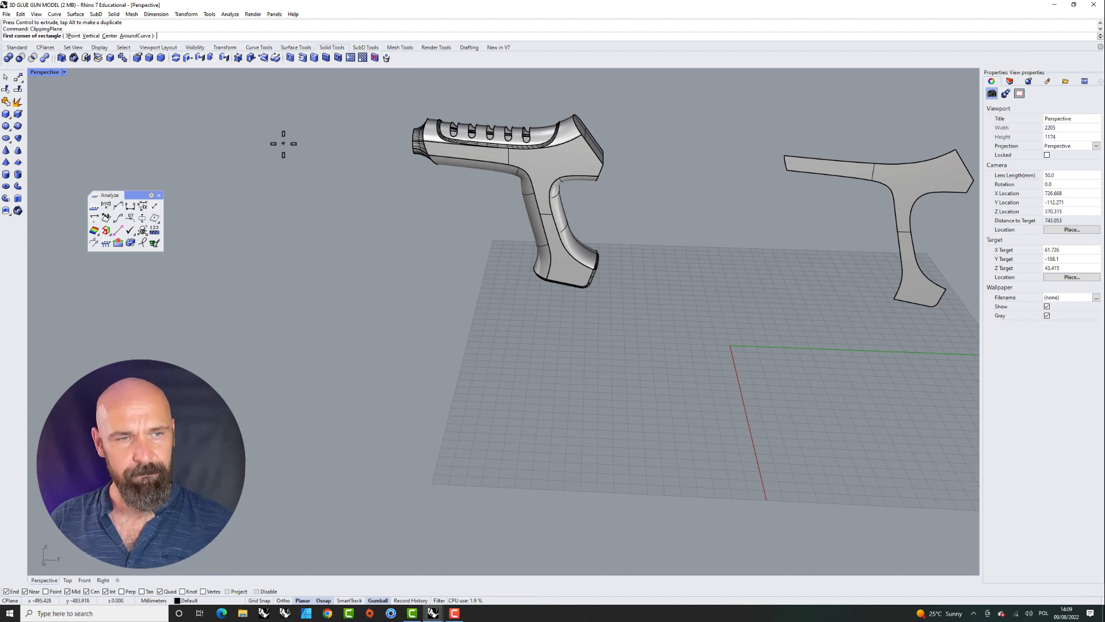
right_drag(501, 202, 461, 221)
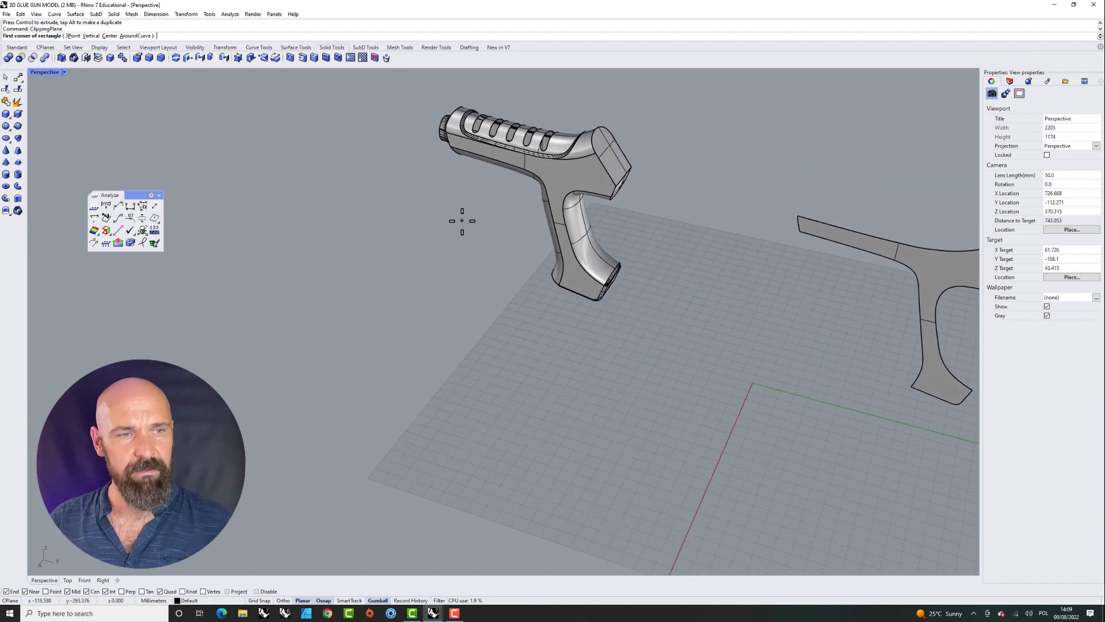
click(495, 161)
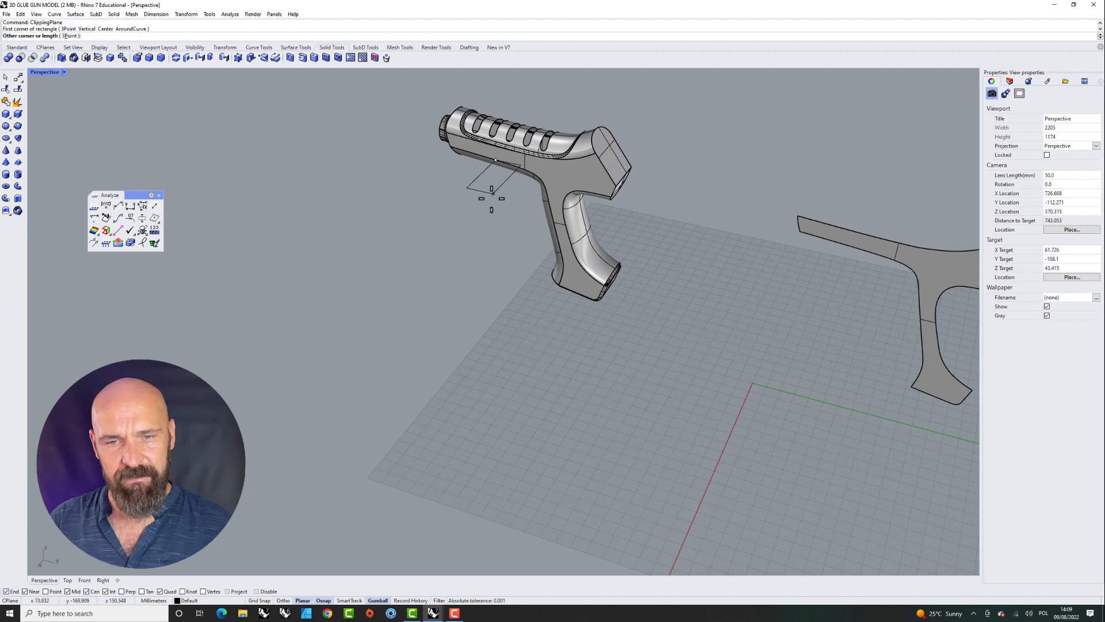
mouse_move(579, 295)
right_down()
mouse_move(610, 267)
mouse_move(638, 270)
mouse_move(624, 291)
mouse_move(589, 301)
right_up()
click(651, 131)
right_drag(522, 170, 607, 175)
scroll(372, 165, up, 5)
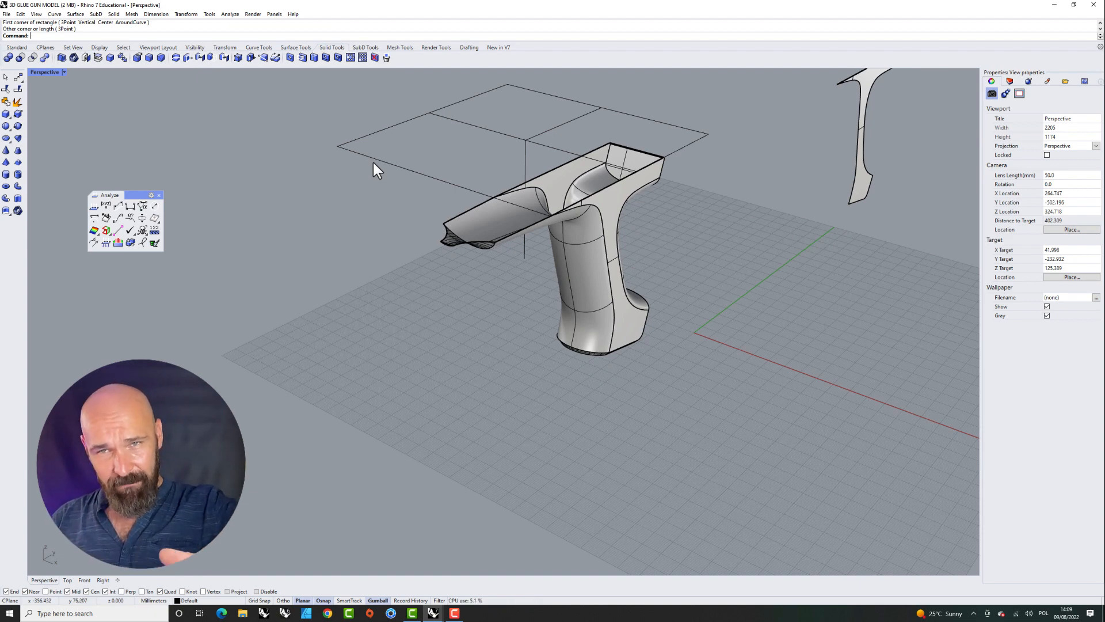
- Raise the clipping plane until it cuts only the very top of the gun body, then deselect it
scroll(381, 158, down, 2)
click(509, 145)
mouse_move(510, 123)
mouse_down()
mouse_move(515, 203)
mouse_move(527, 79)
mouse_move(527, 112)
mouse_move(509, 124)
mouse_move(511, 106)
mouse_move(505, 145)
mouse_move(511, 109)
mouse_move(509, 119)
mouse_up()
scroll(522, 179, up, 2)
scroll(518, 209, down, 4)
scroll(513, 161, up, 4)
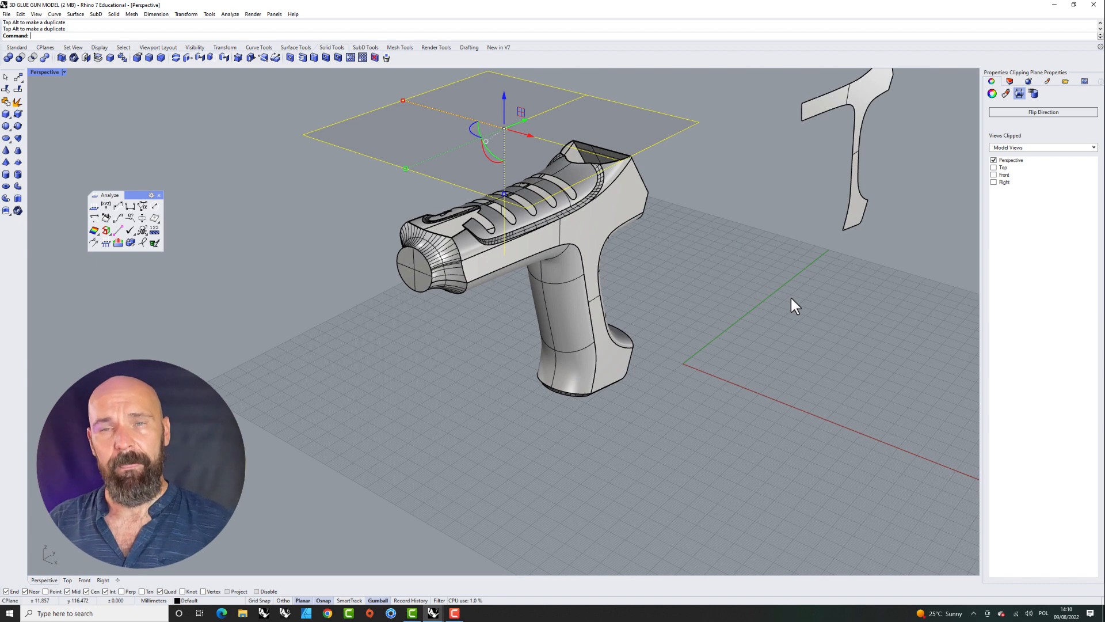
click(873, 360)
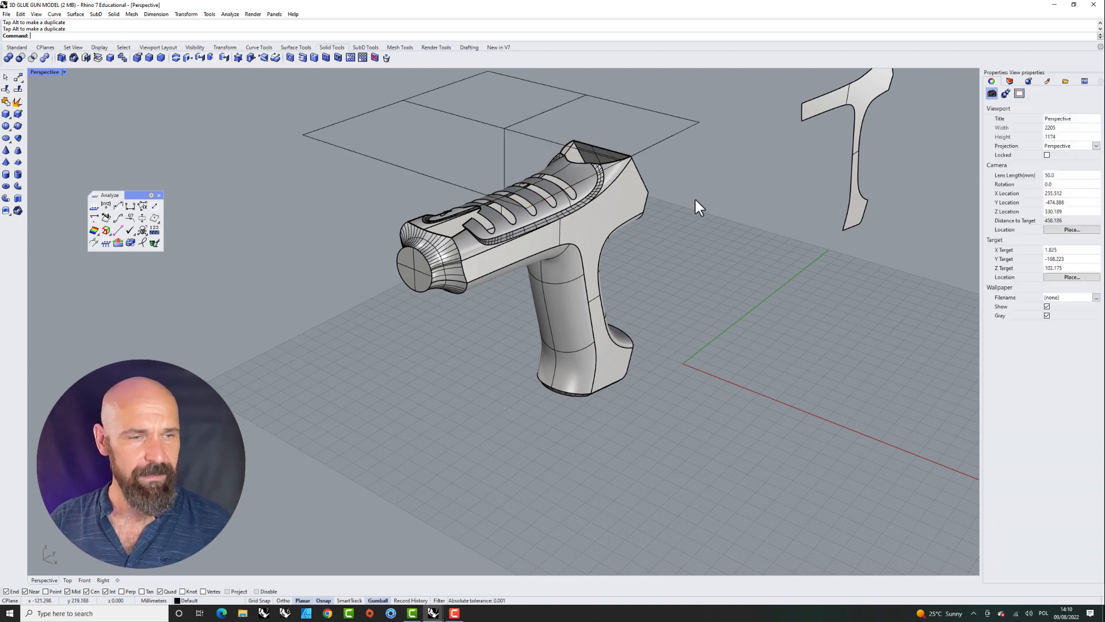
- Draw a vertical solid cylinder beside the gun, about 45 mm in radius and about 94 mm high
scroll(696, 199, down, 2)
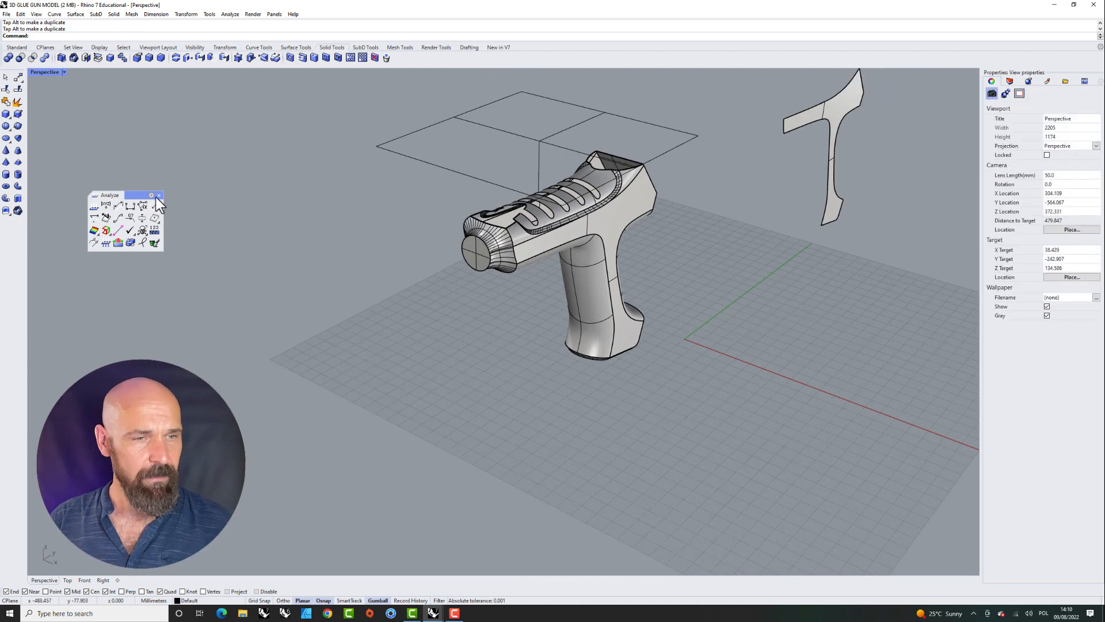
click(6, 174)
click(346, 413)
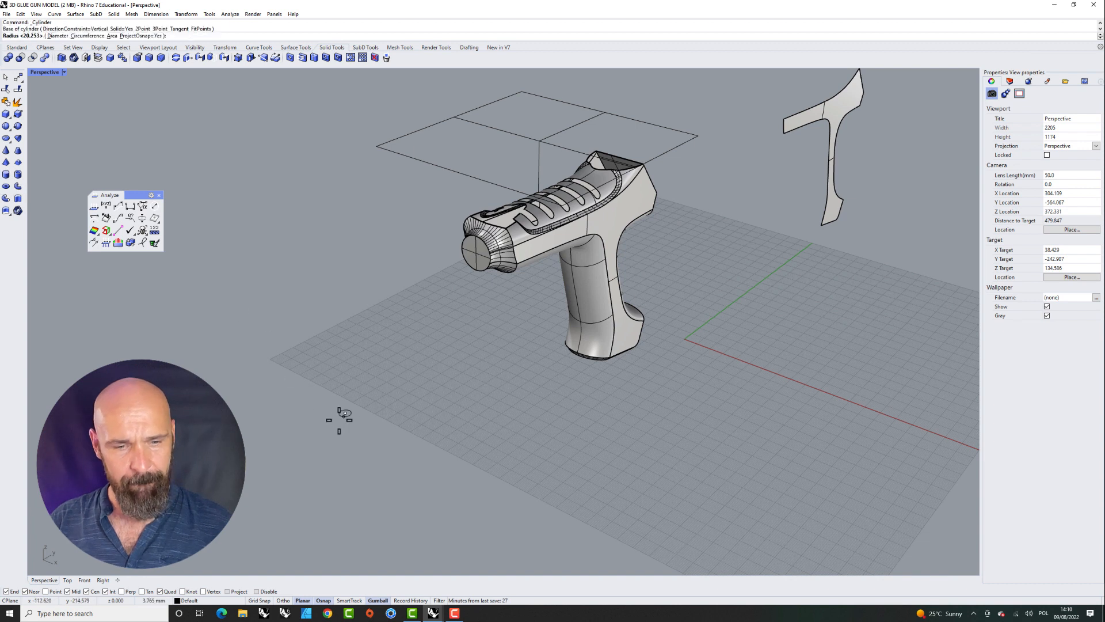
click(305, 446)
click(298, 282)
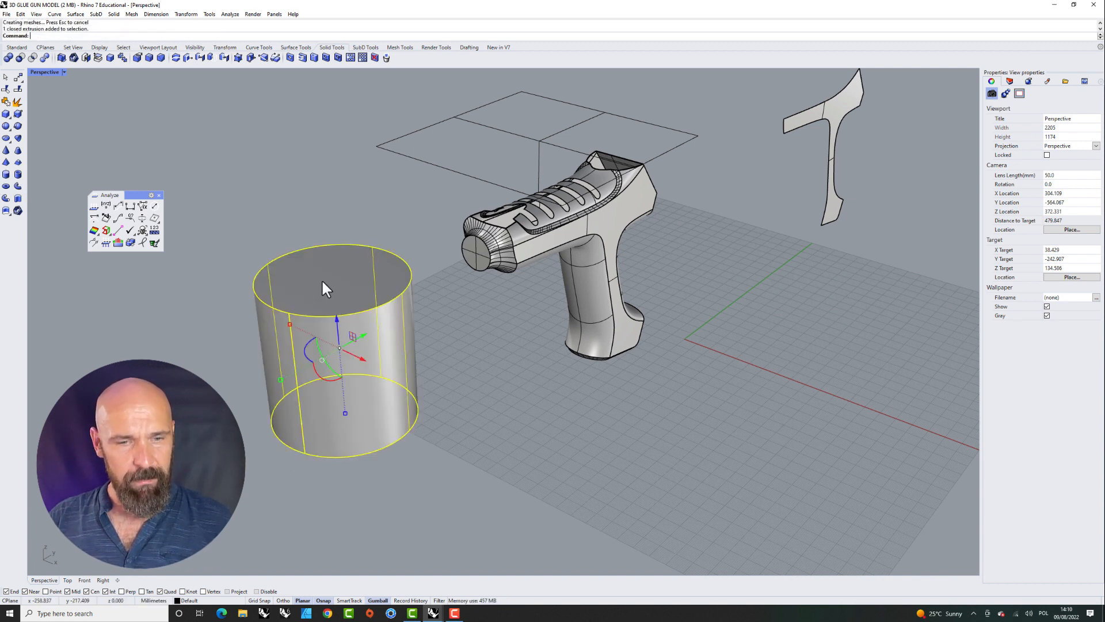
click(322, 279)
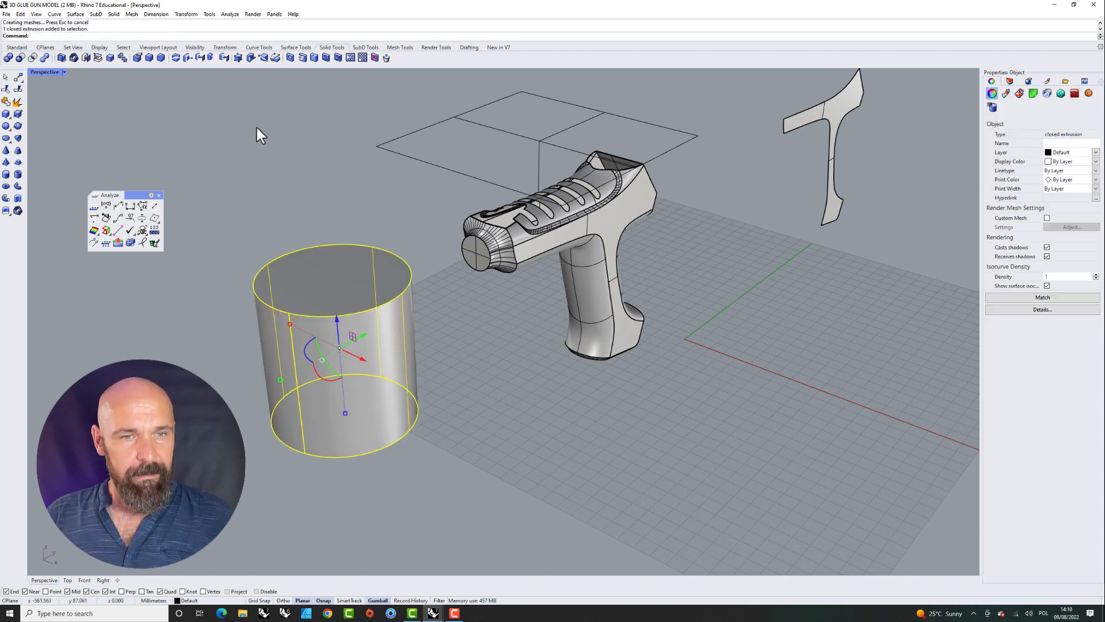
- Shell the cylinder with a thickness of 10, removing its top face to form an open cup
click(79, 60)
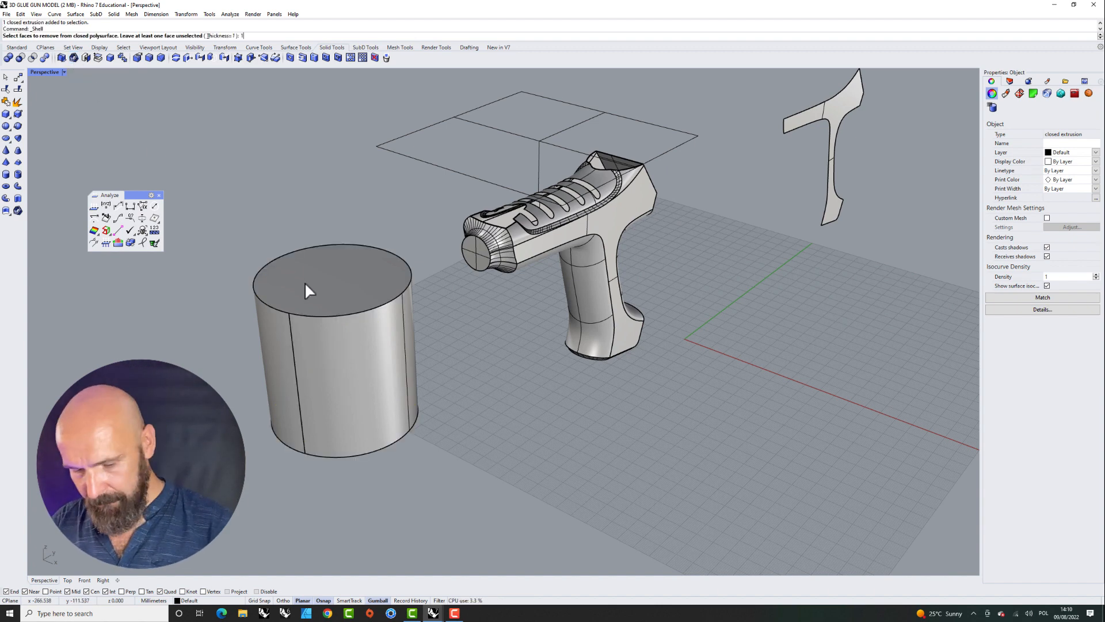
text(10)
key(Return)
click(321, 294)
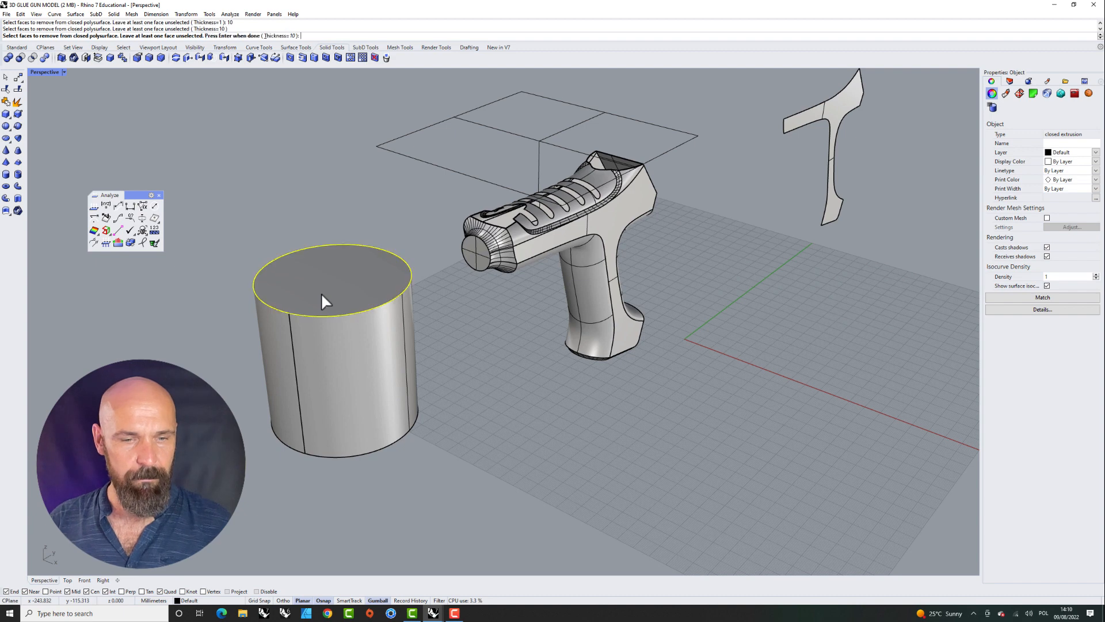
key(Return)
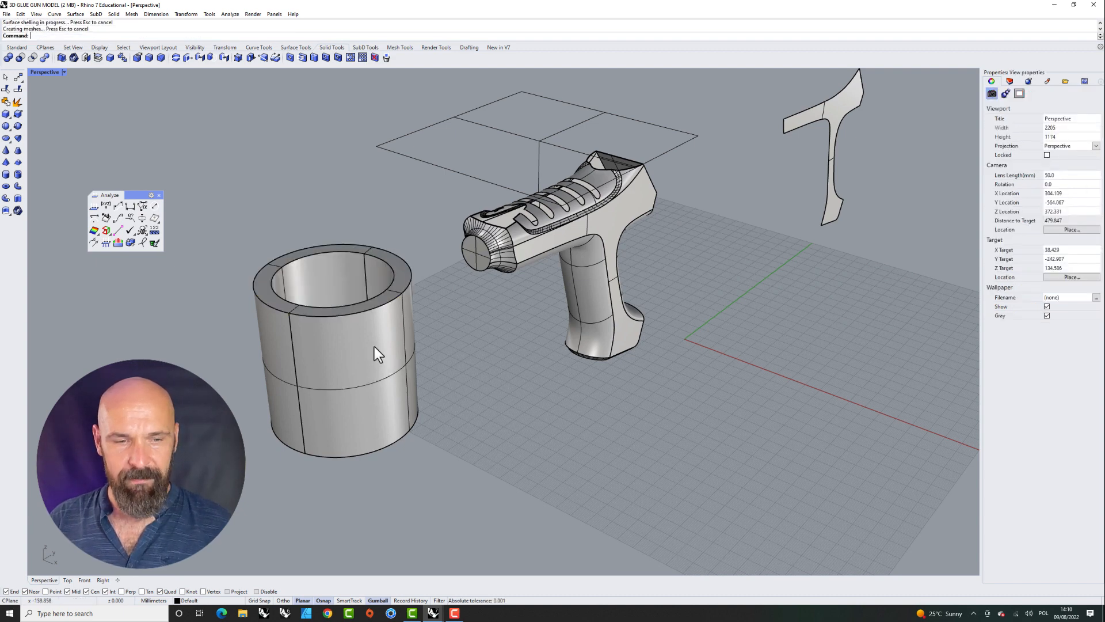
- Draw a second solid cylinder centred on the cup's rim, extending down so it overlaps the wall, and deselect it
click(6, 174)
click(389, 301)
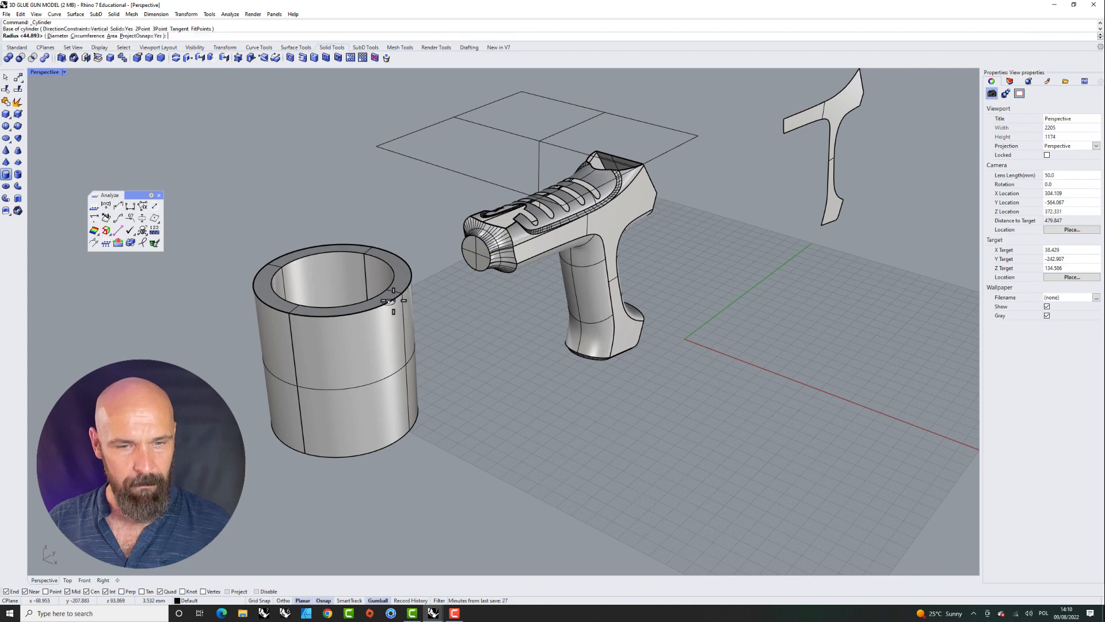
click(356, 303)
click(380, 381)
click(415, 361)
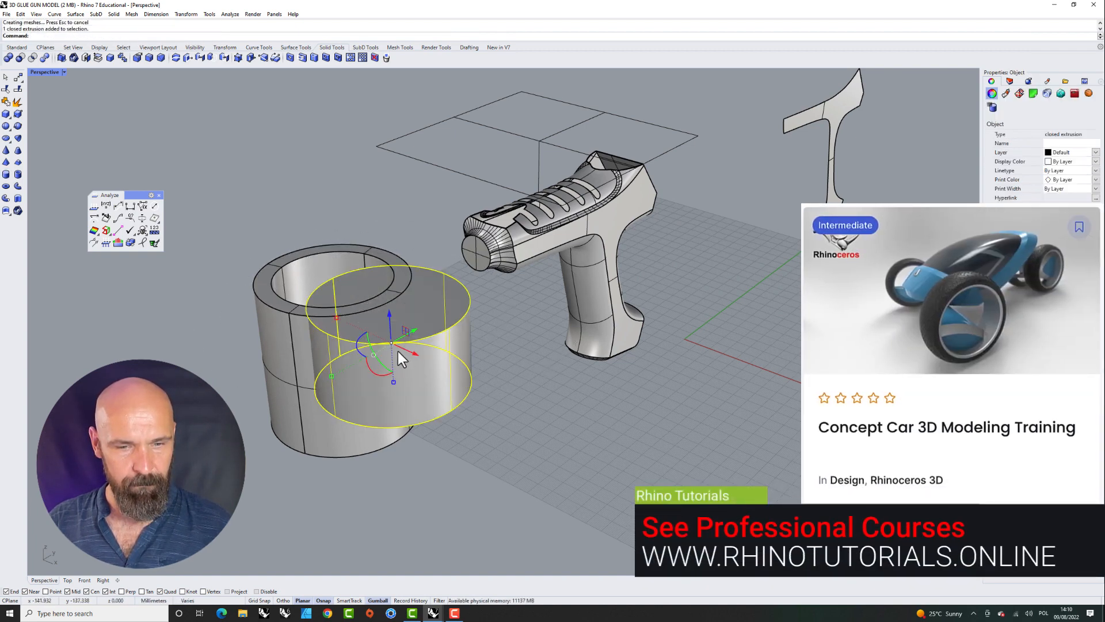
key(Escape)
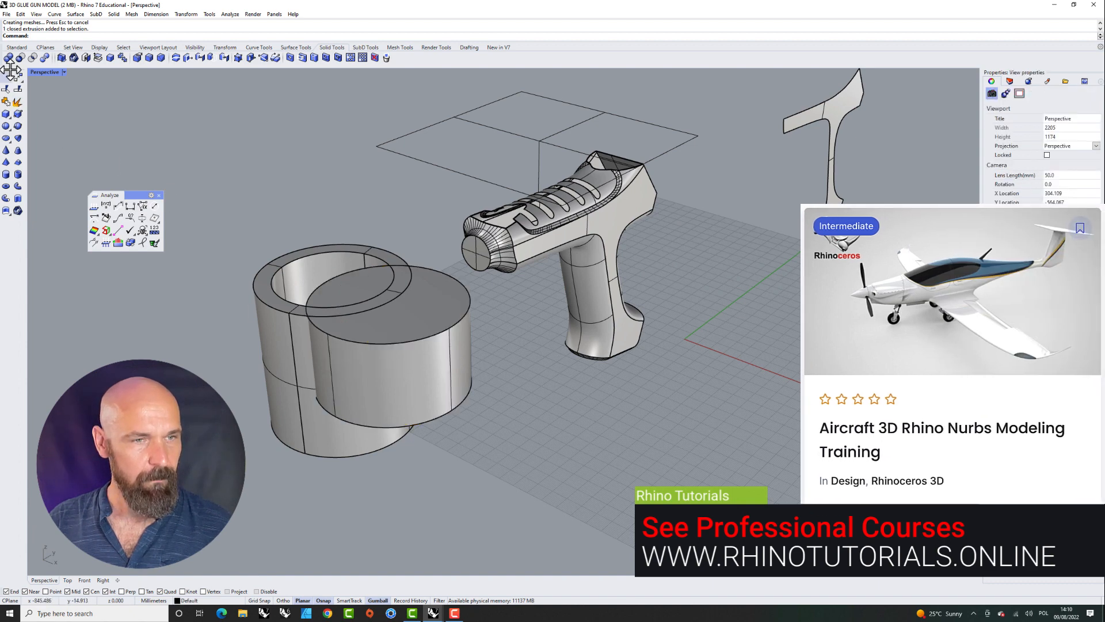
- Subtract the second cylinder from the hollow cup with Boolean Difference to cut a notch in its upper wall
click(17, 47)
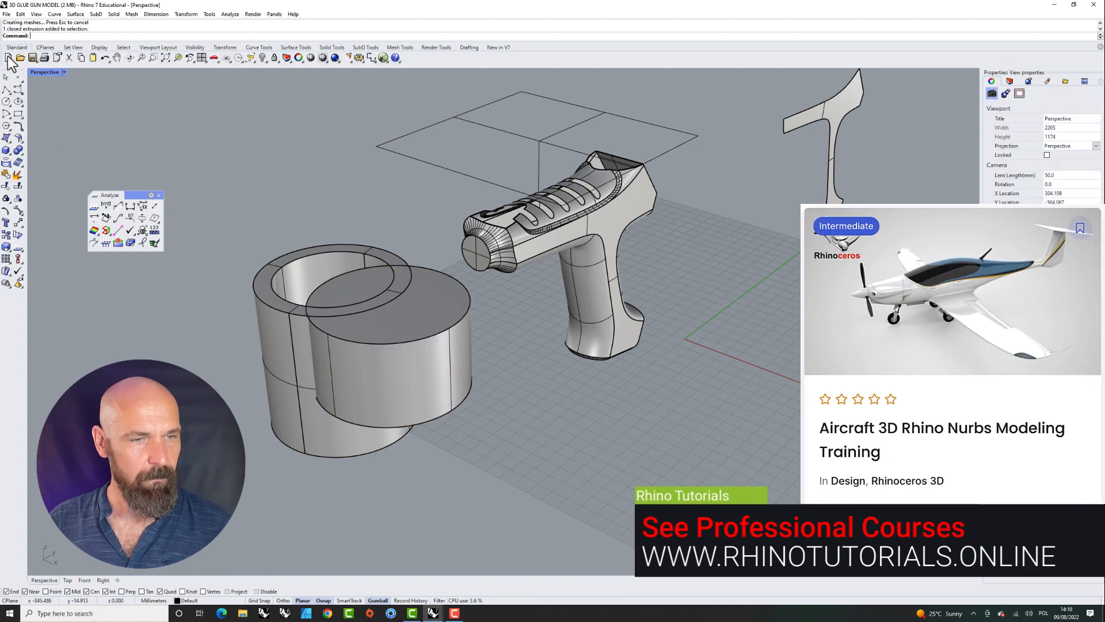
click(21, 153)
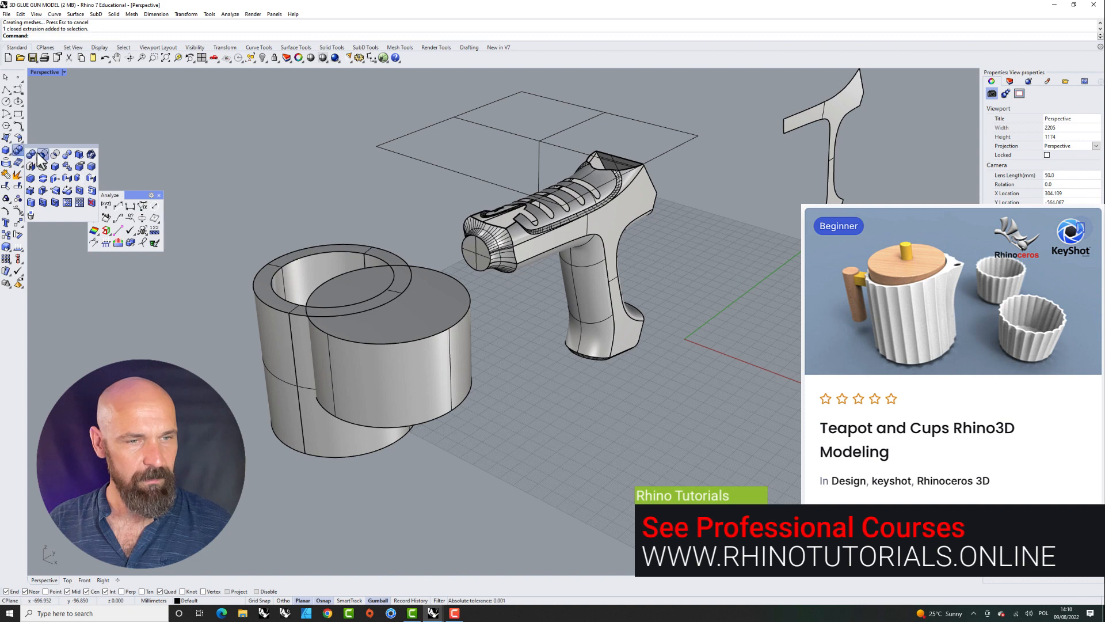
click(40, 152)
click(272, 264)
key(Return)
click(423, 353)
key(Return)
- Delete the clipping plane above the gun and place a new horizontal one from the corner of the cup's notched rim
click(565, 122)
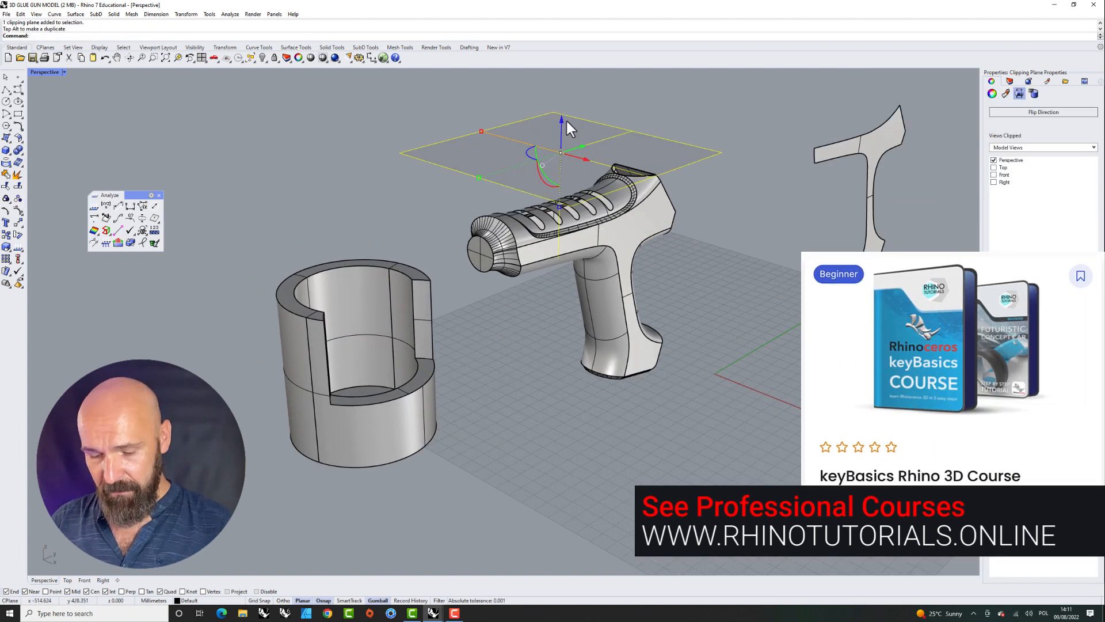
key(Delete)
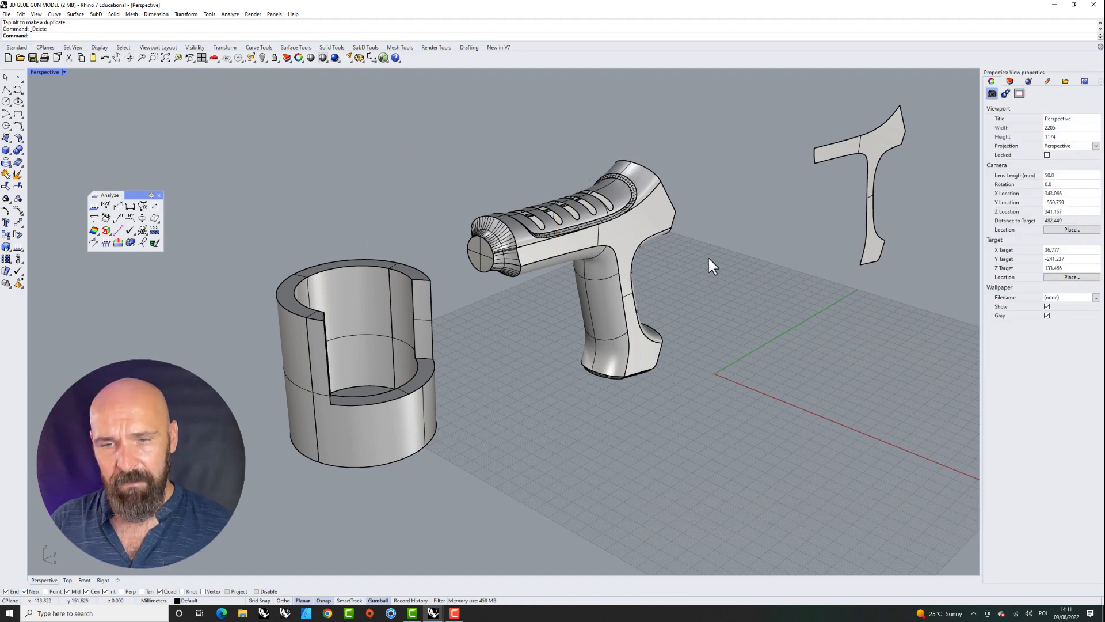
click(359, 327)
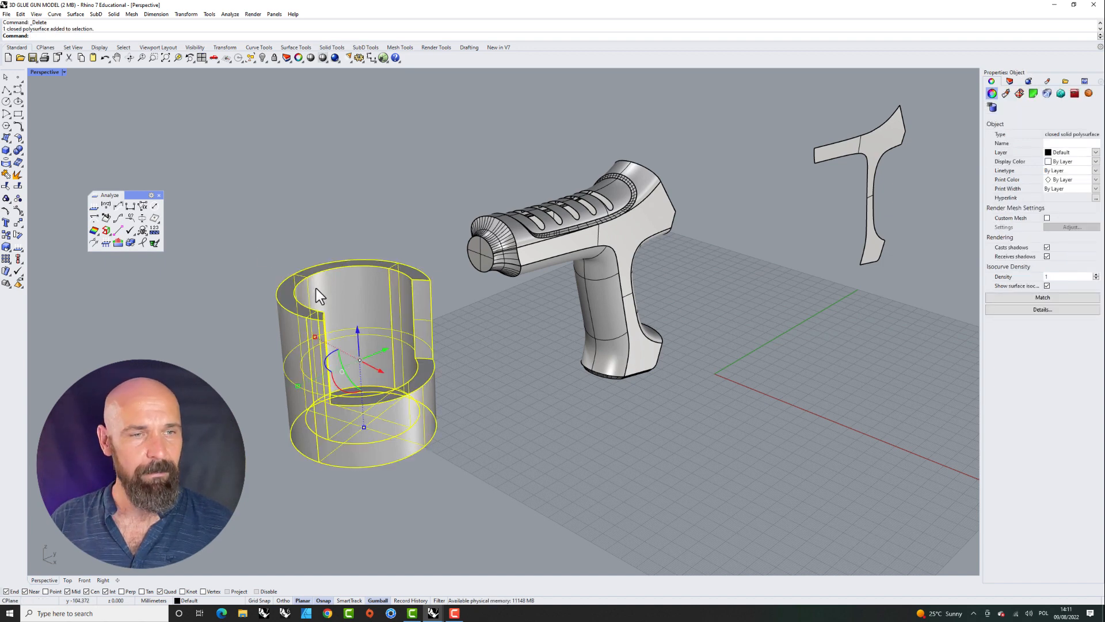
text(cl)
key(Return)
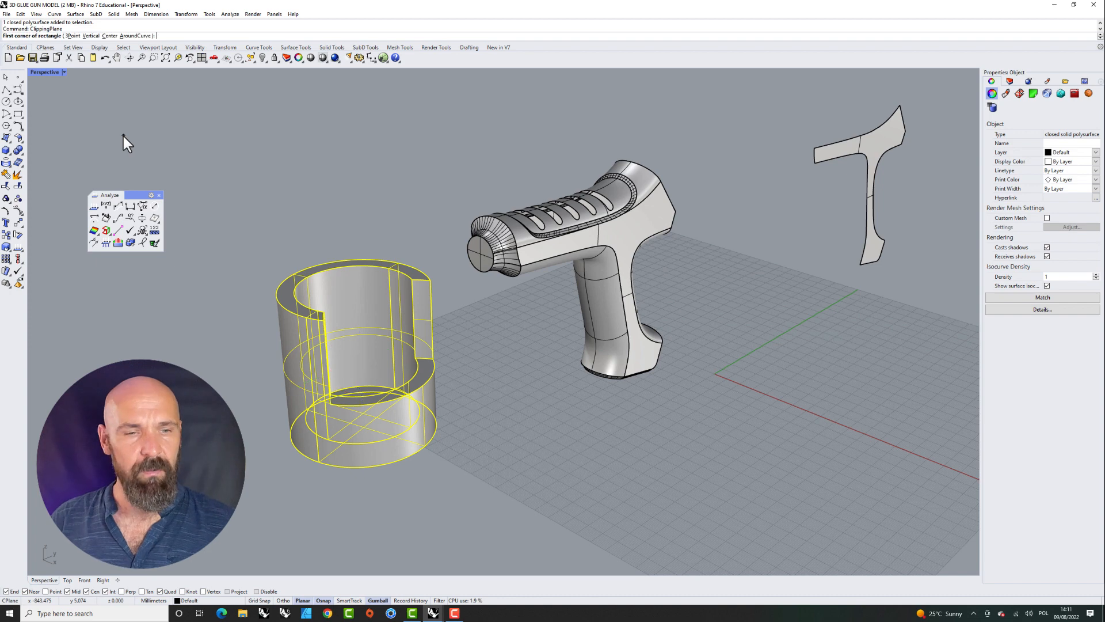
click(431, 281)
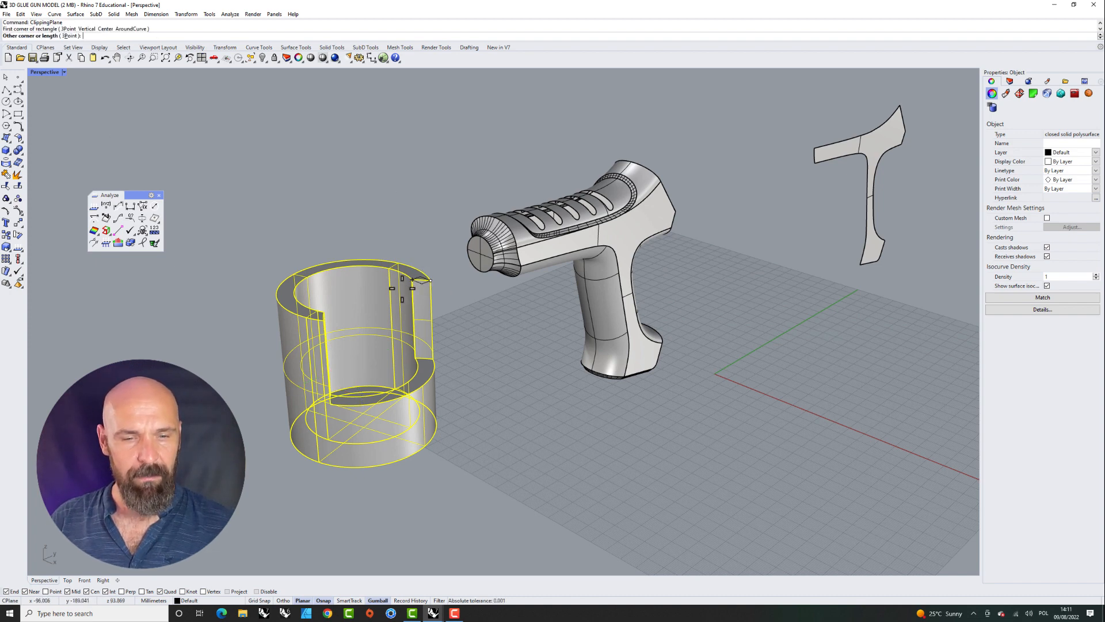
click(214, 285)
- Undo the accidental move of the cup, then lower the new clipping plane to slice through its upper wall
drag(359, 328, 358, 344)
key(ctrl+z)
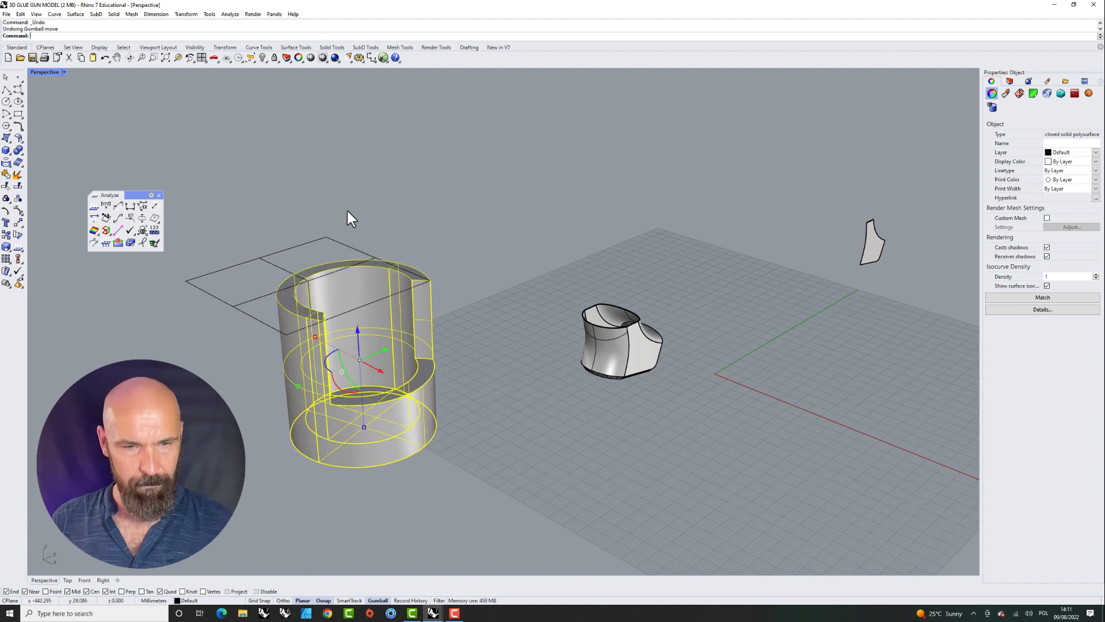
click(342, 243)
drag(305, 250, 311, 297)
scroll(303, 351, up, 3)
right_drag(303, 347, 362, 378)
scroll(192, 236, up, 3)
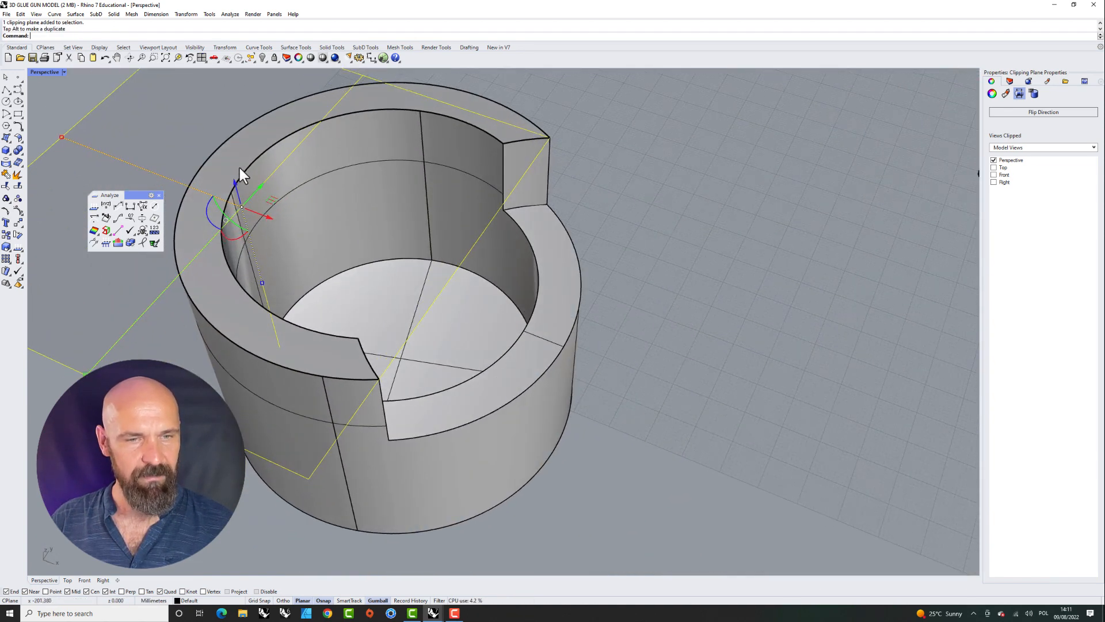
scroll(720, 232, down, 5)
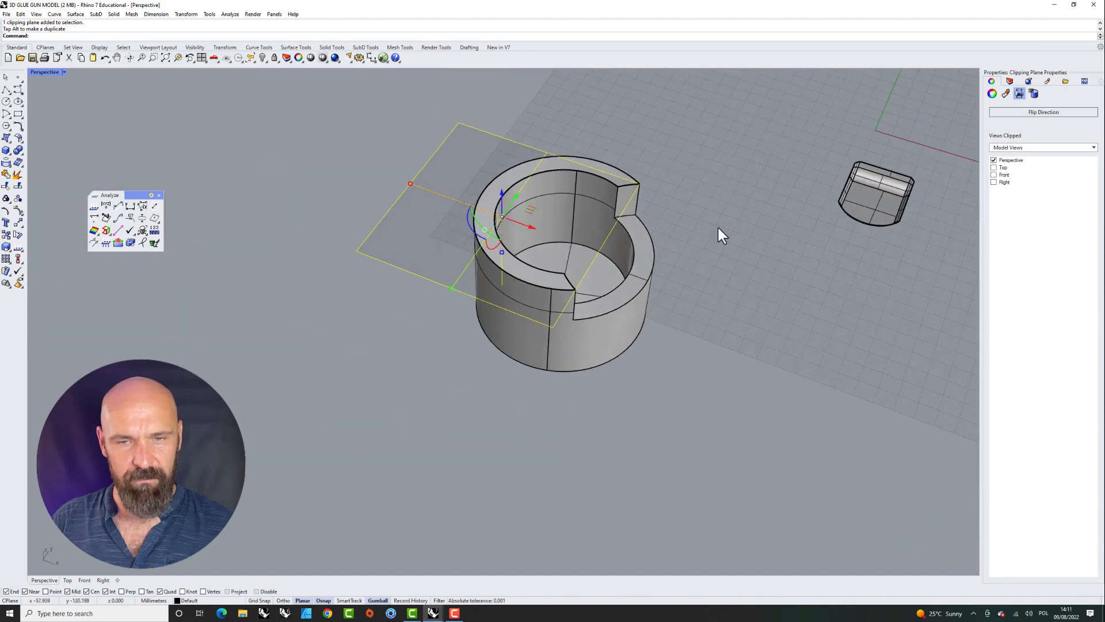
right_drag(545, 328, 541, 279)
drag(429, 274, 492, 276)
right_drag(492, 274, 601, 283)
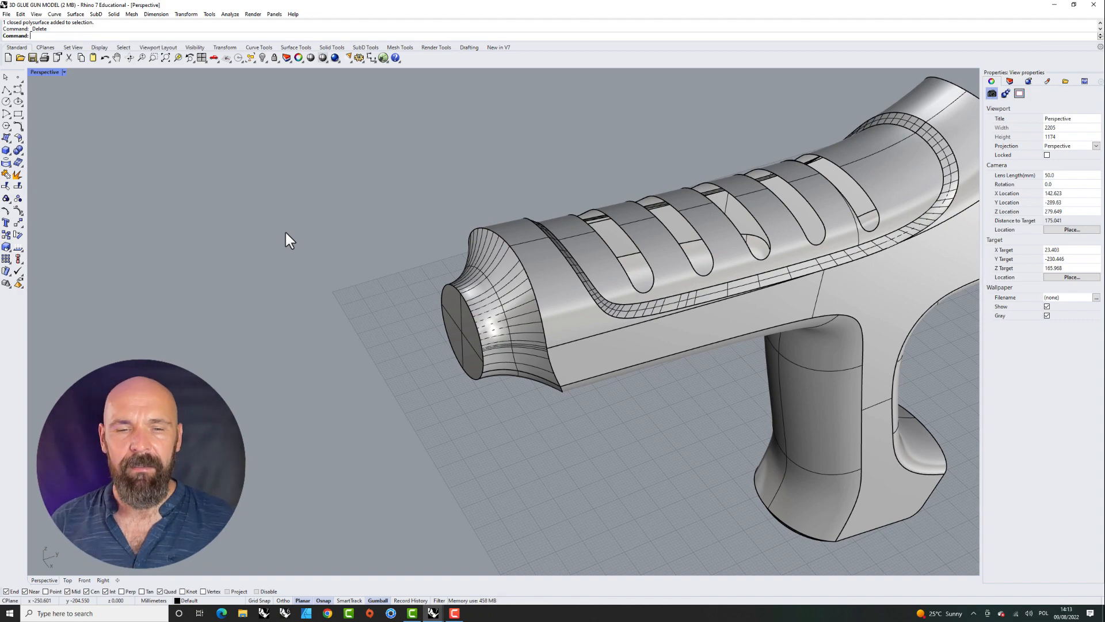
scroll(336, 213, down, 3)
scroll(468, 295, up, 4)
right_drag(481, 329, 455, 241)
scroll(456, 239, down, 2)
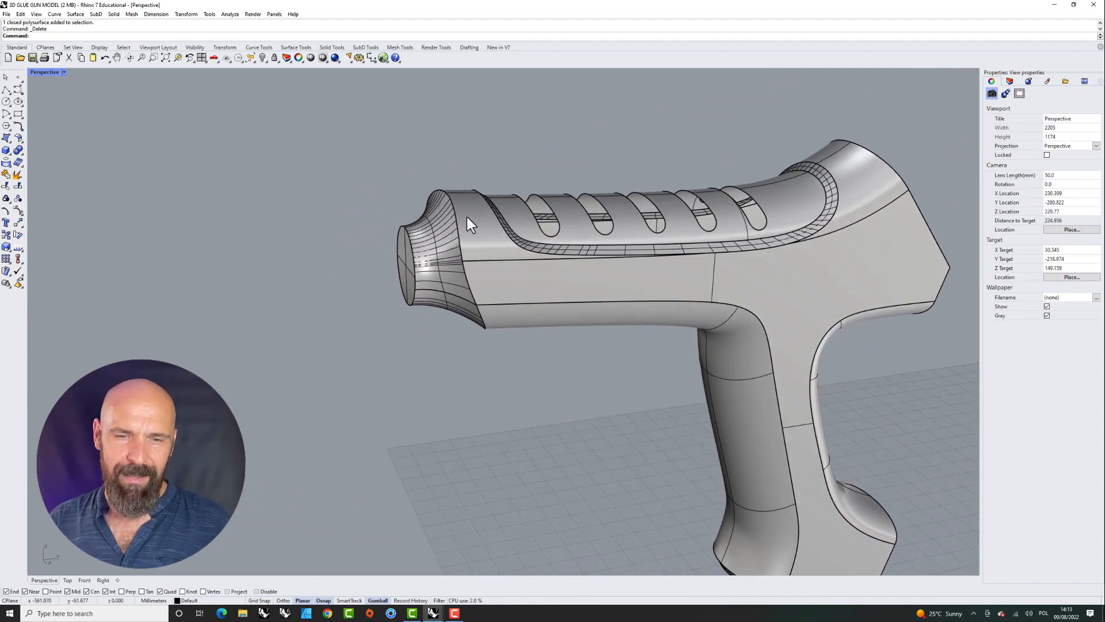
right_drag(491, 322, 473, 199)
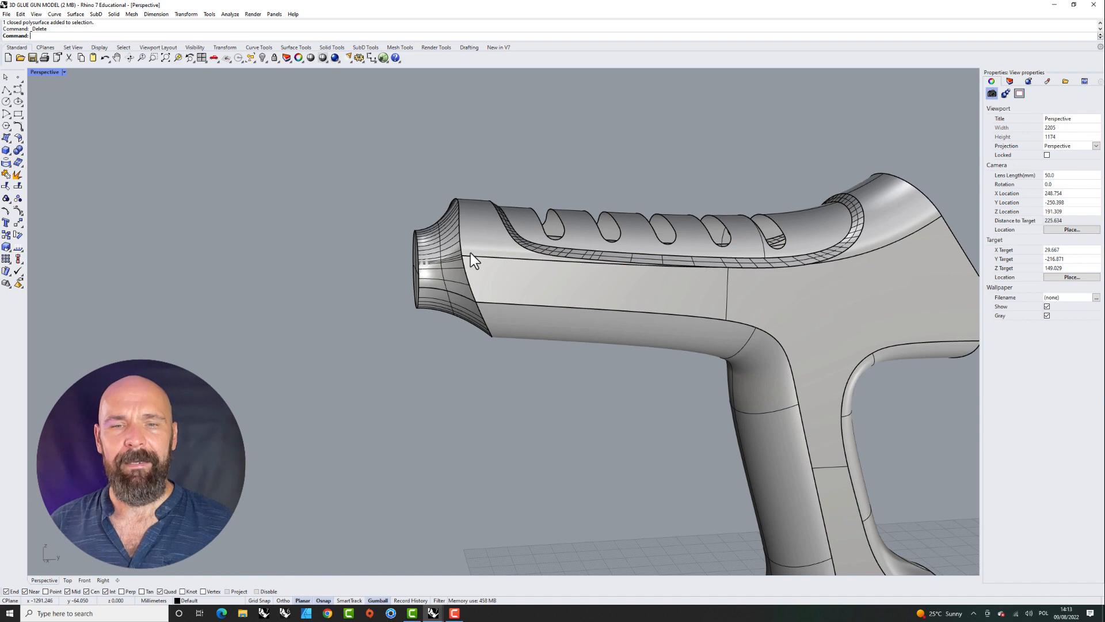
right_drag(466, 244, 481, 254)
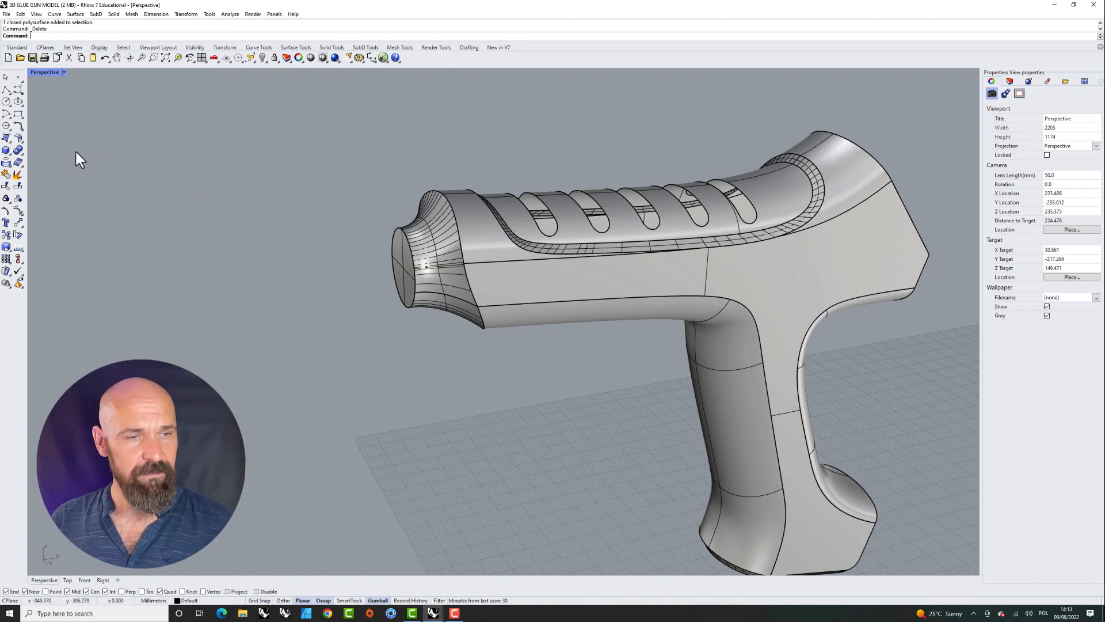
- Create a cut plane through the glue gun's barrel just behind the nozzle, using CutPlane with the 3Point option
click(8, 140)
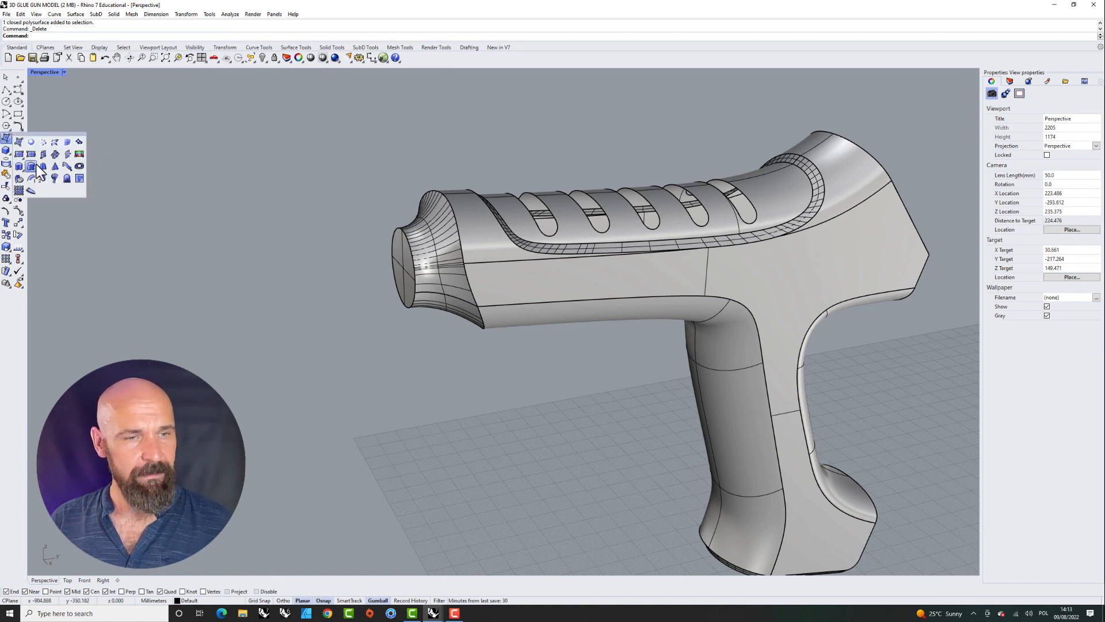
click(67, 155)
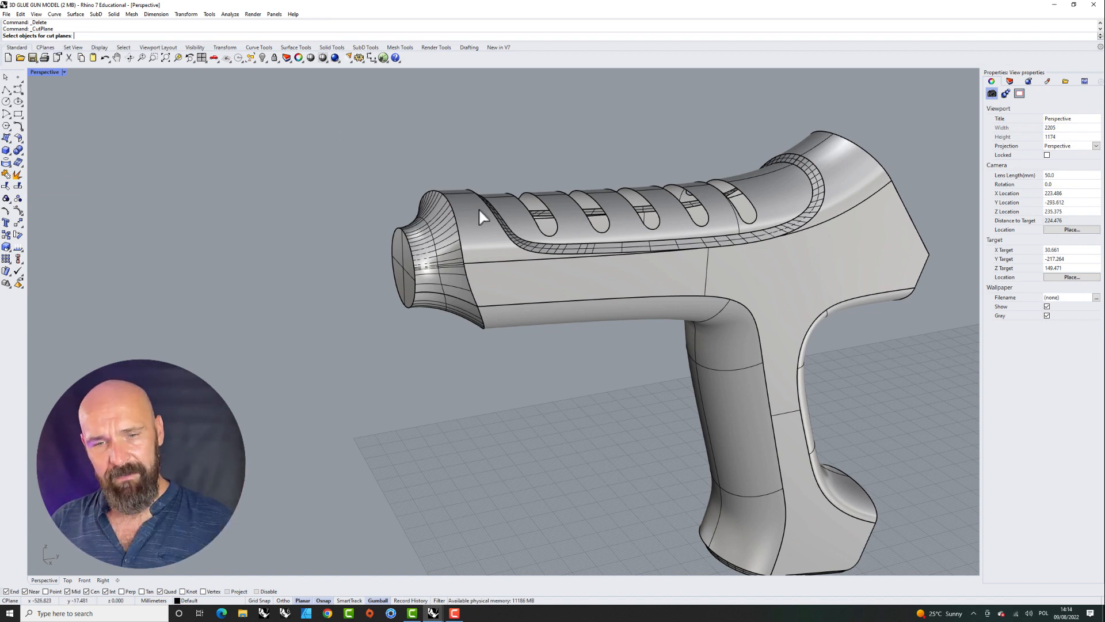
click(528, 276)
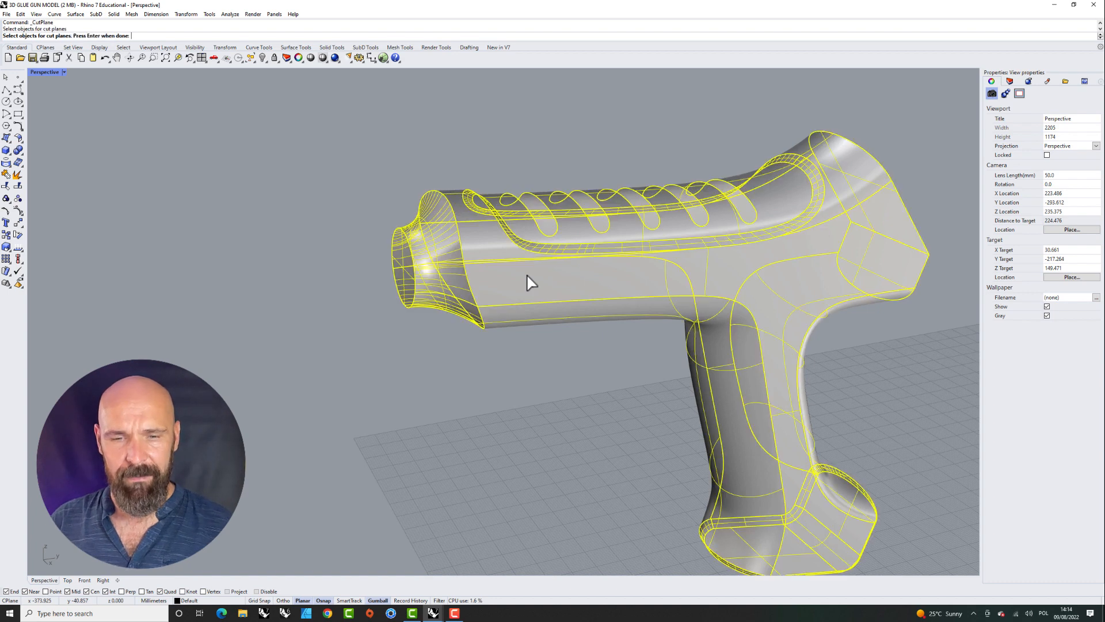
key(Return)
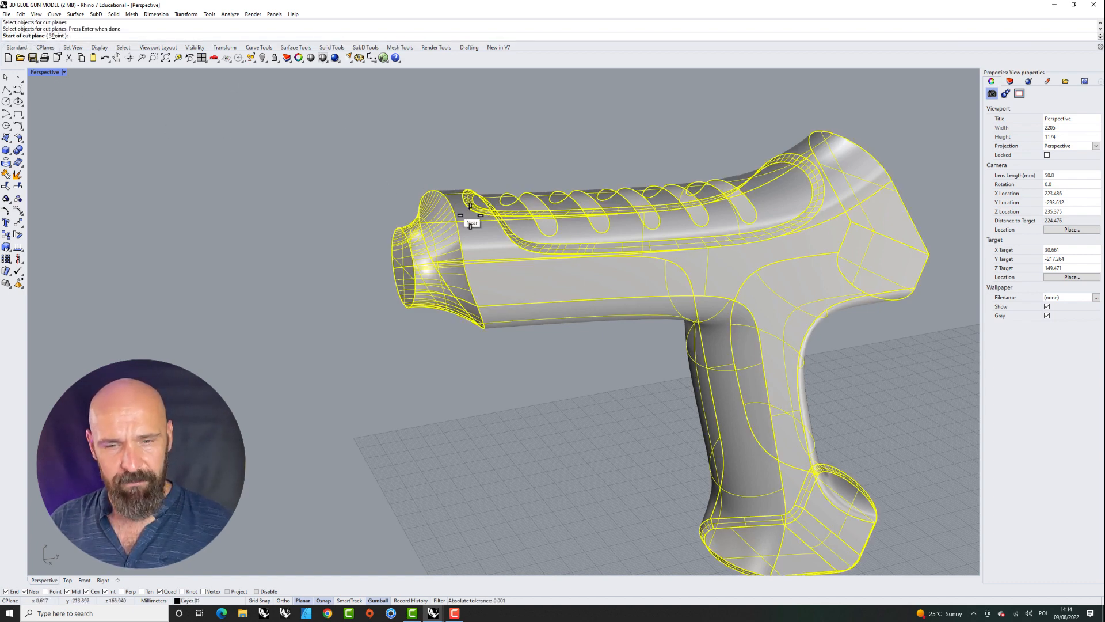
right_drag(382, 202, 398, 214)
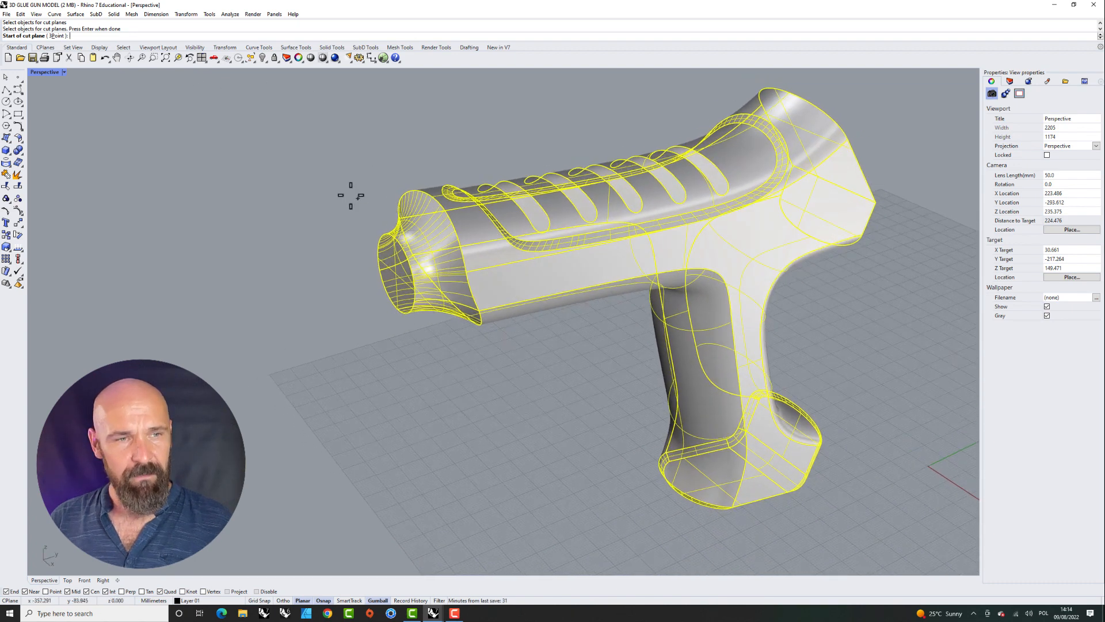
click(62, 36)
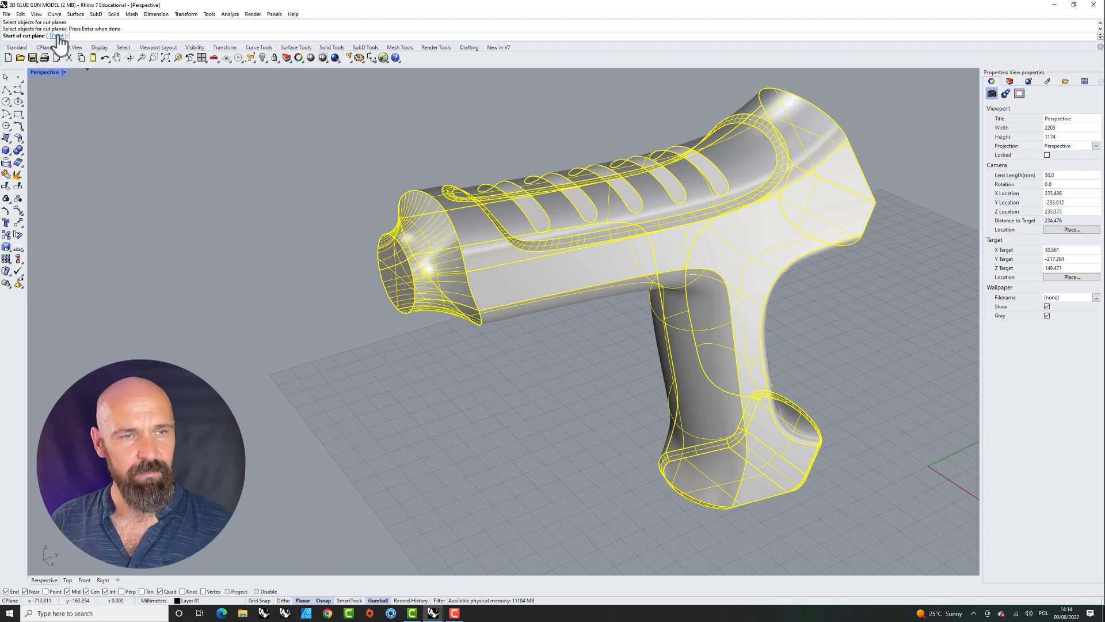
click(496, 265)
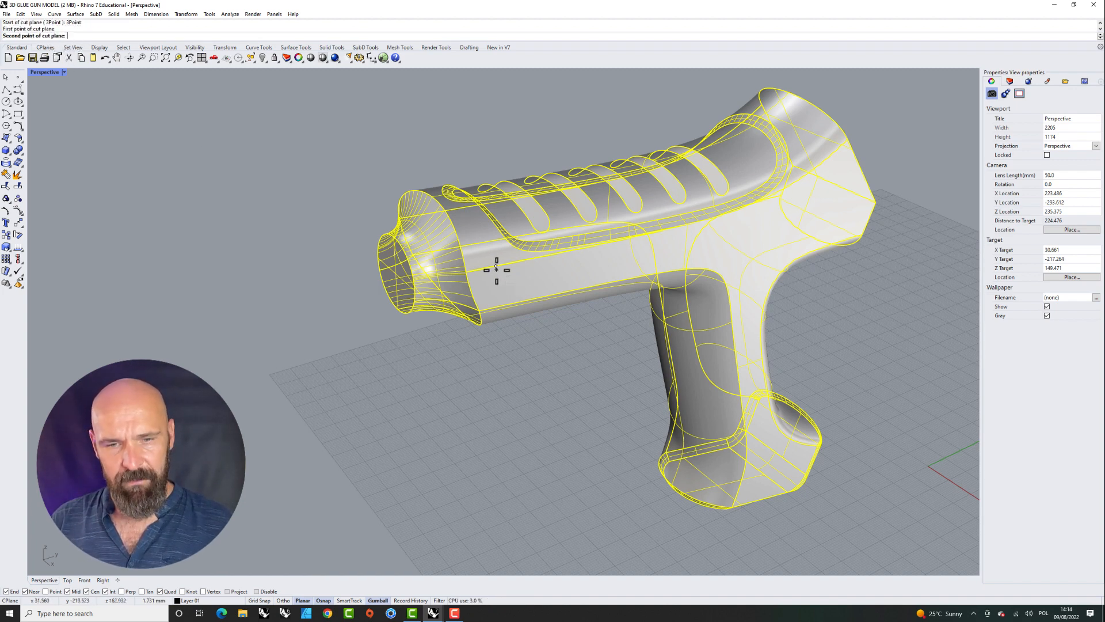
key(shift)
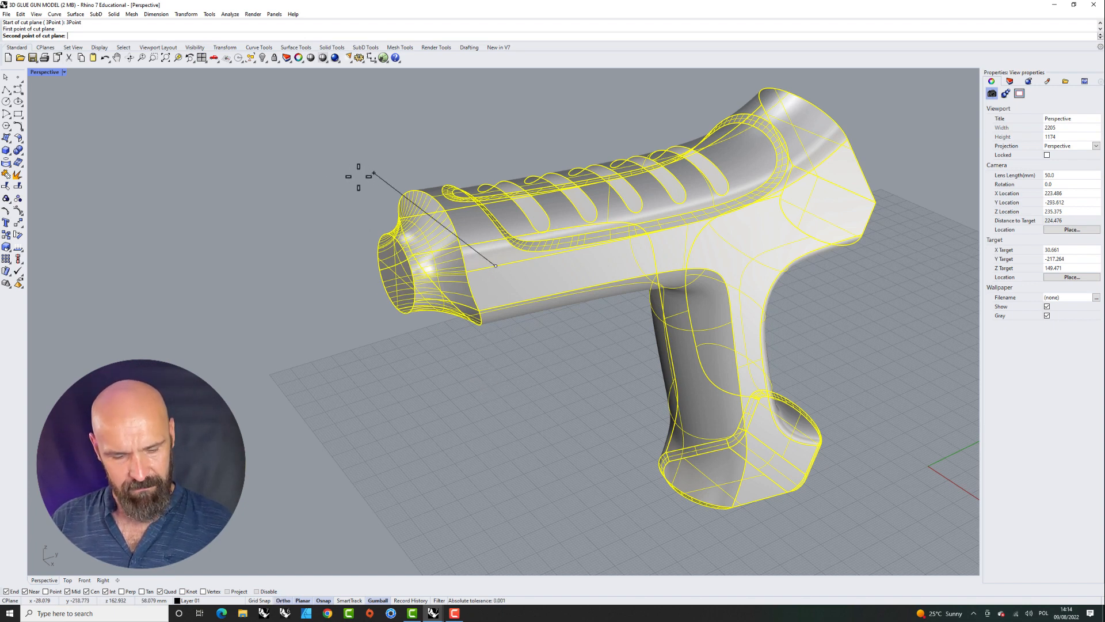
right_drag(370, 184, 485, 279)
right_drag(468, 476, 407, 464)
right_drag(331, 304, 354, 275)
key(shift)
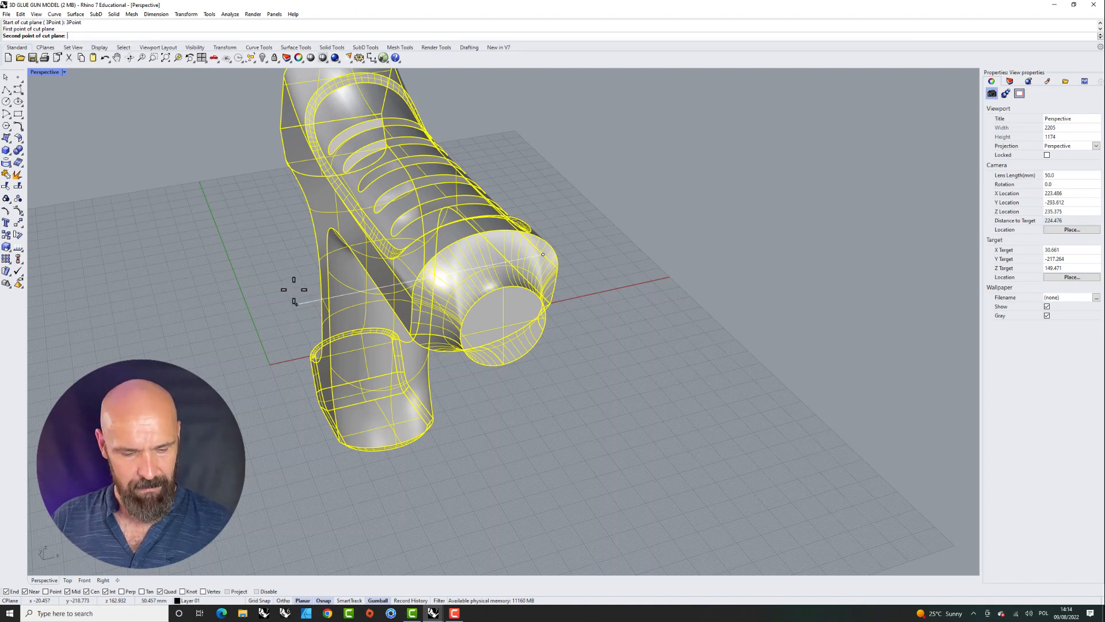
click(401, 283)
right_drag(580, 277, 518, 239)
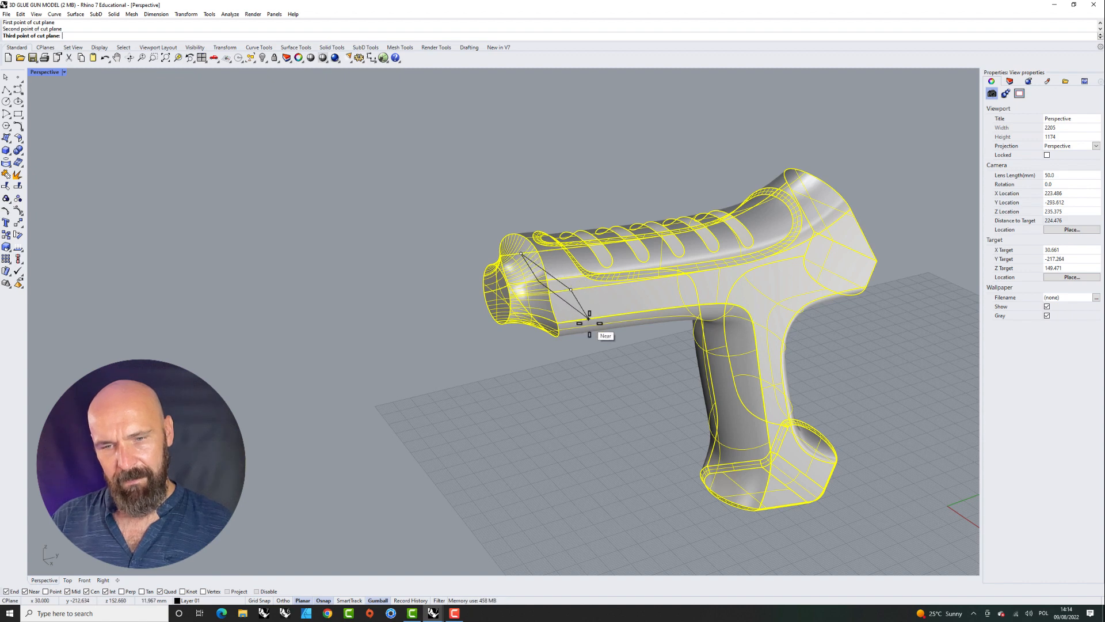
right_drag(589, 318, 572, 311)
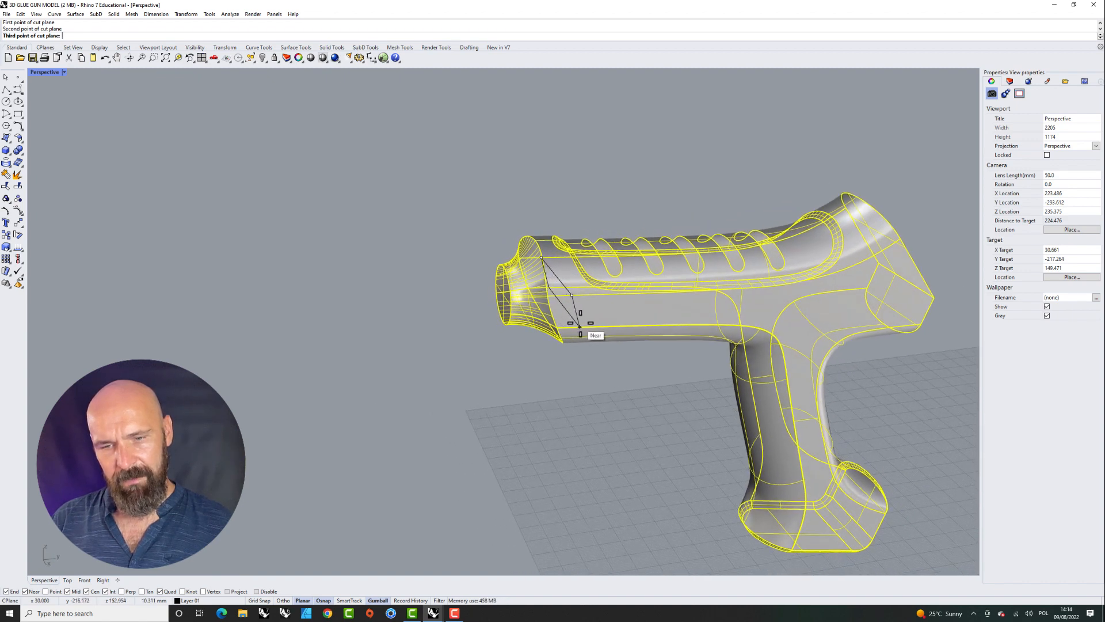
click(584, 326)
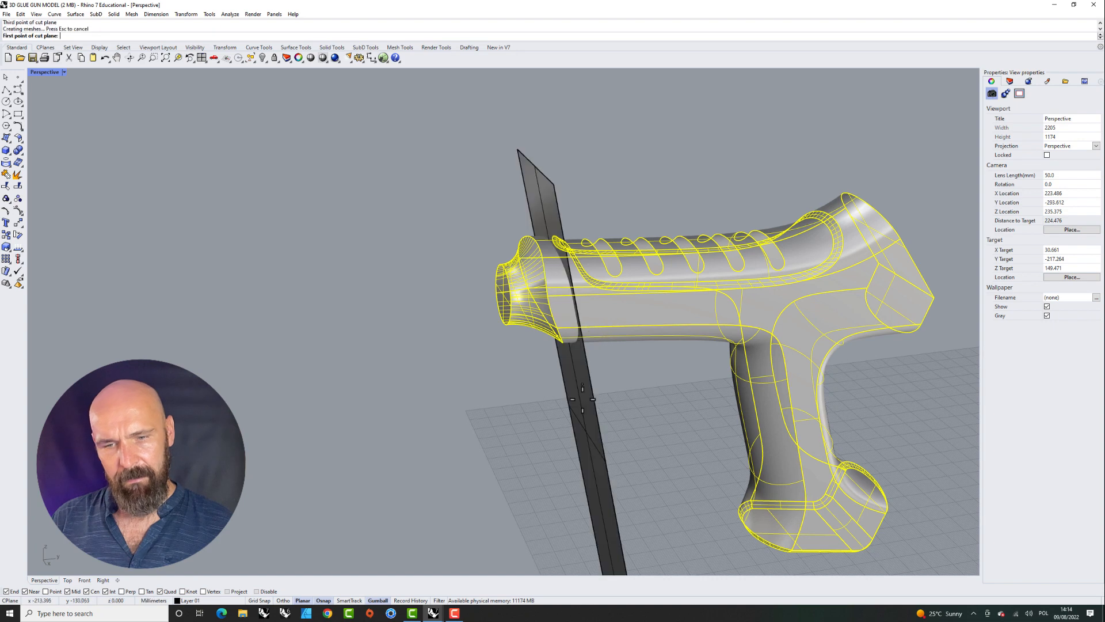
right_drag(583, 407, 419, 257)
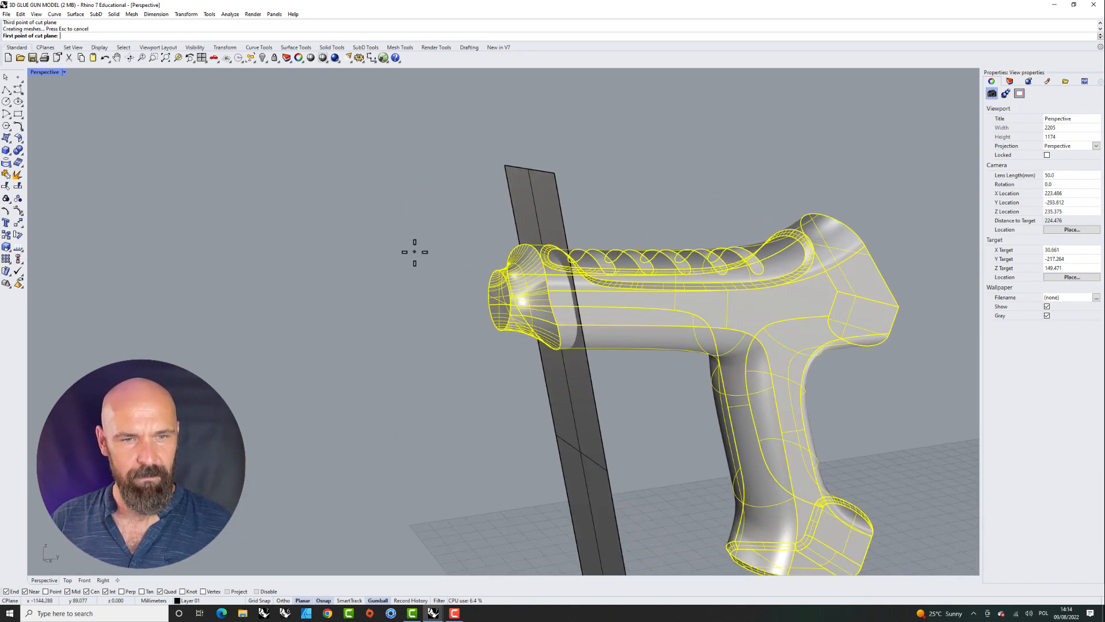
key(Escape)
scroll(428, 215, down, 5)
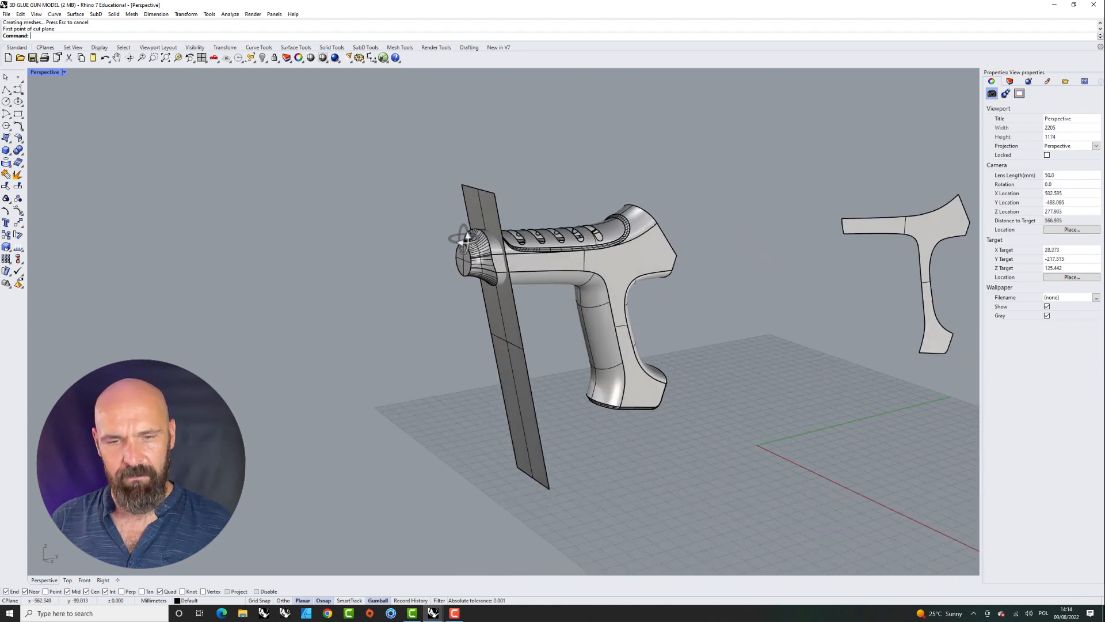
- Explode the glue gun polysurface into separate surfaces
scroll(480, 239, up, 7)
click(614, 295)
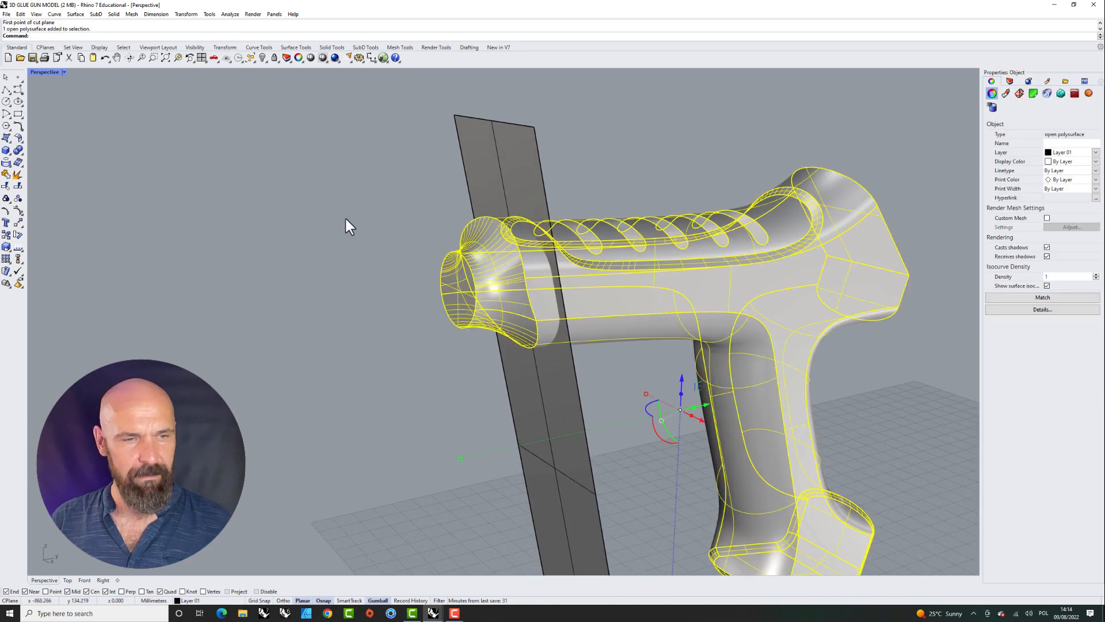
click(17, 174)
- Trim off the front strip of the barrel between the nozzle and the cut plane, using the plane as cutting object
click(500, 189)
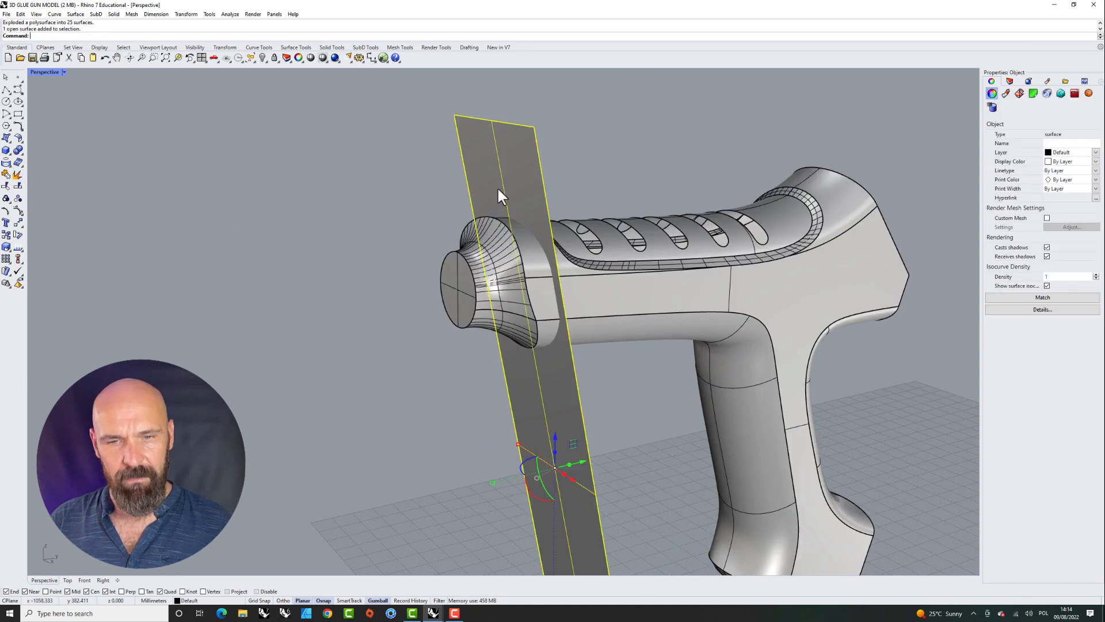
click(8, 186)
click(538, 259)
right_drag(514, 325, 678, 309)
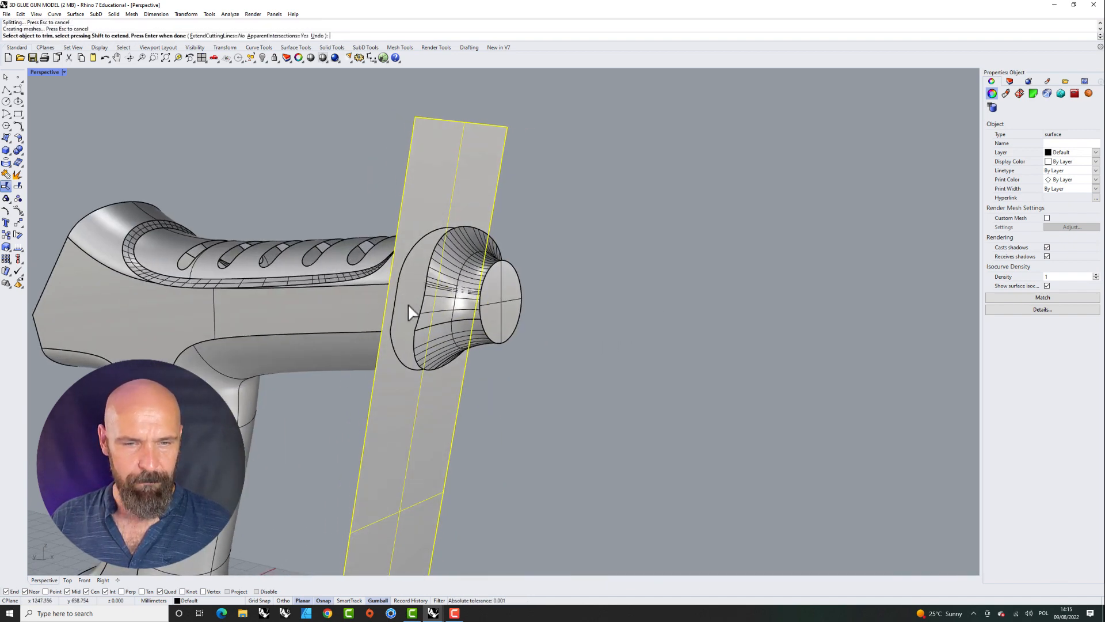
right_drag(541, 234, 363, 224)
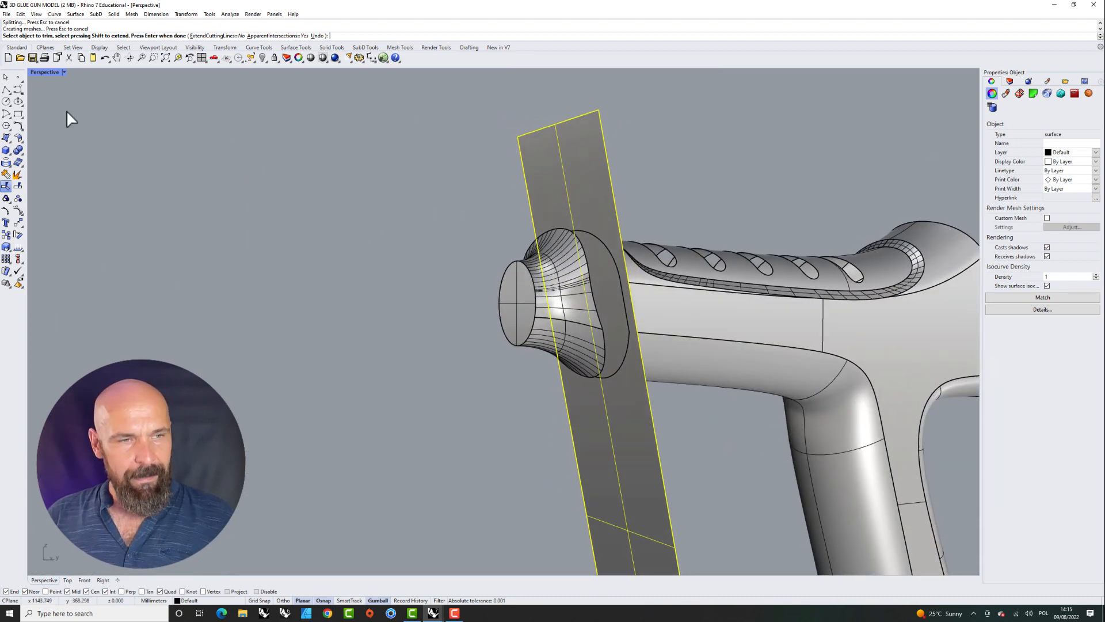
key(Return)
- Hide the cut plane to inspect the gap between nozzle and trimmed barrel, and undo the hiding
click(574, 183)
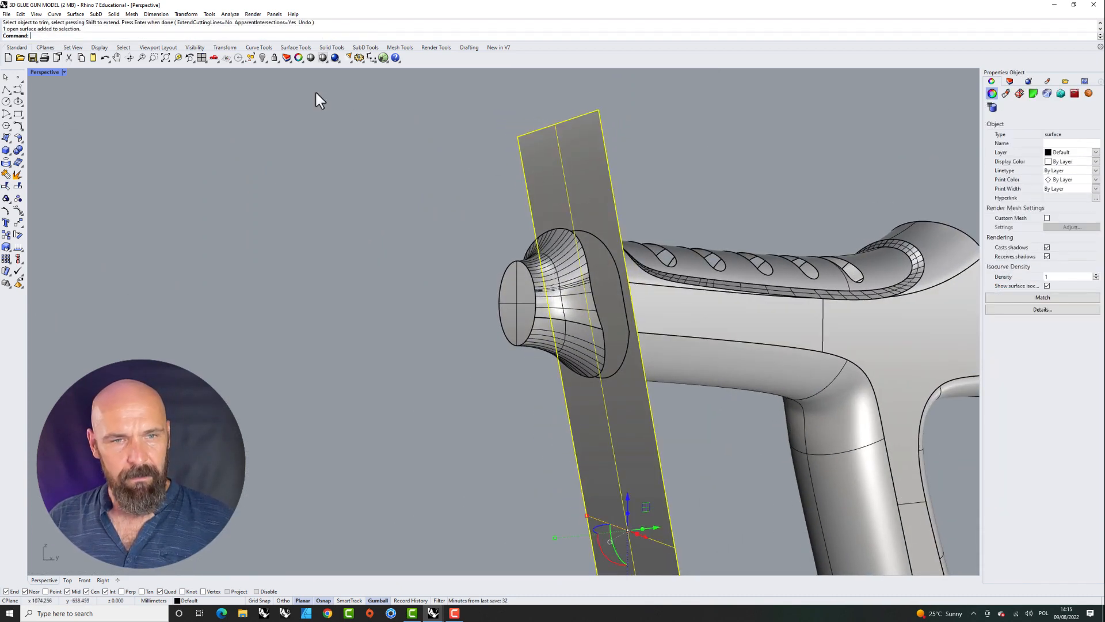
click(263, 58)
right_drag(426, 161, 482, 224)
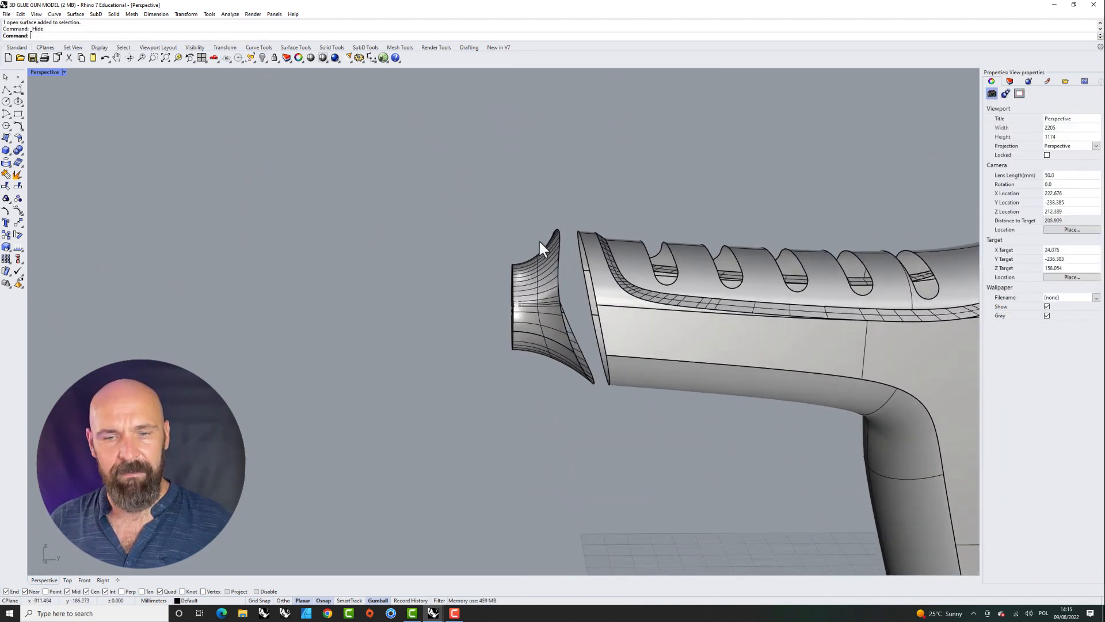
right_drag(519, 338, 547, 291)
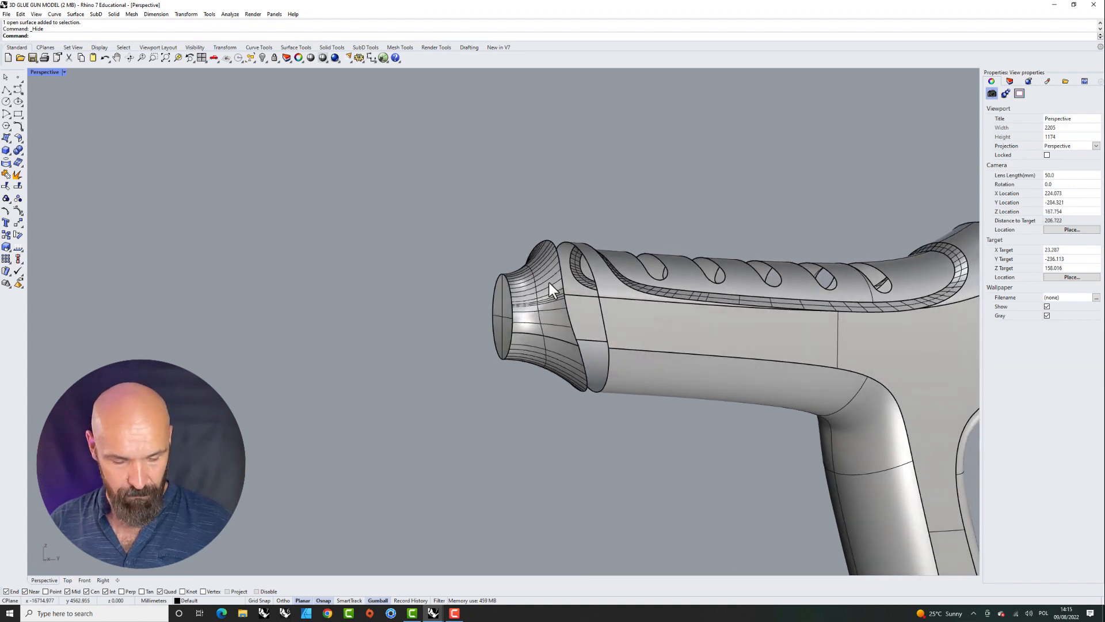
key(ctrl+z)
- Move the cut plane forward along the barrel axis so it crosses the wide rear part of the nozzle, and deselect it
click(570, 236)
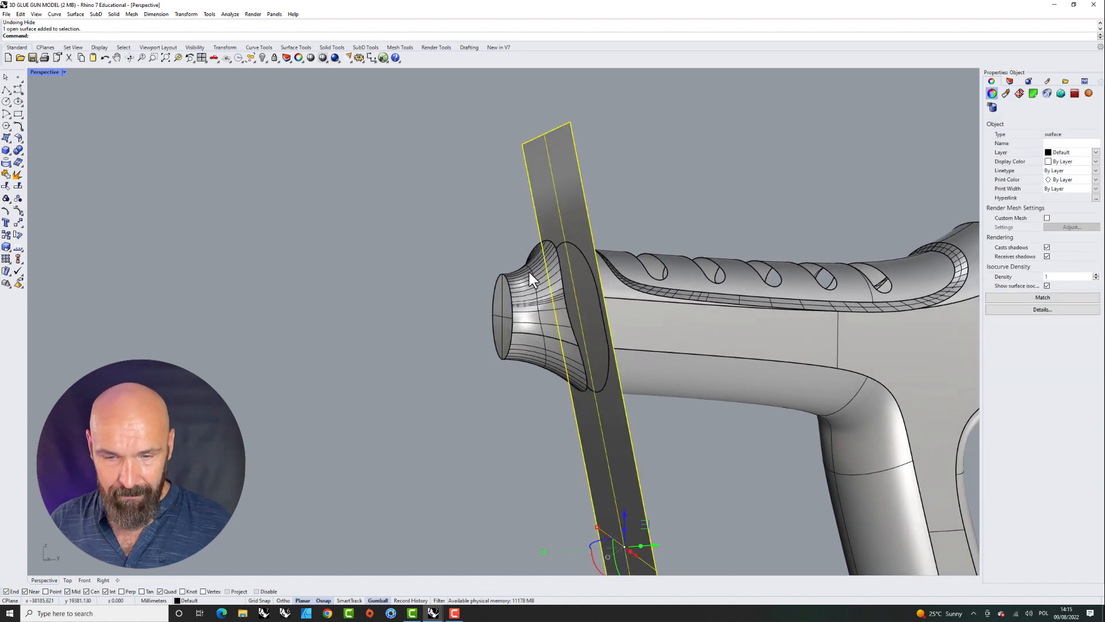
right_drag(527, 278, 595, 454)
drag(637, 493, 609, 493)
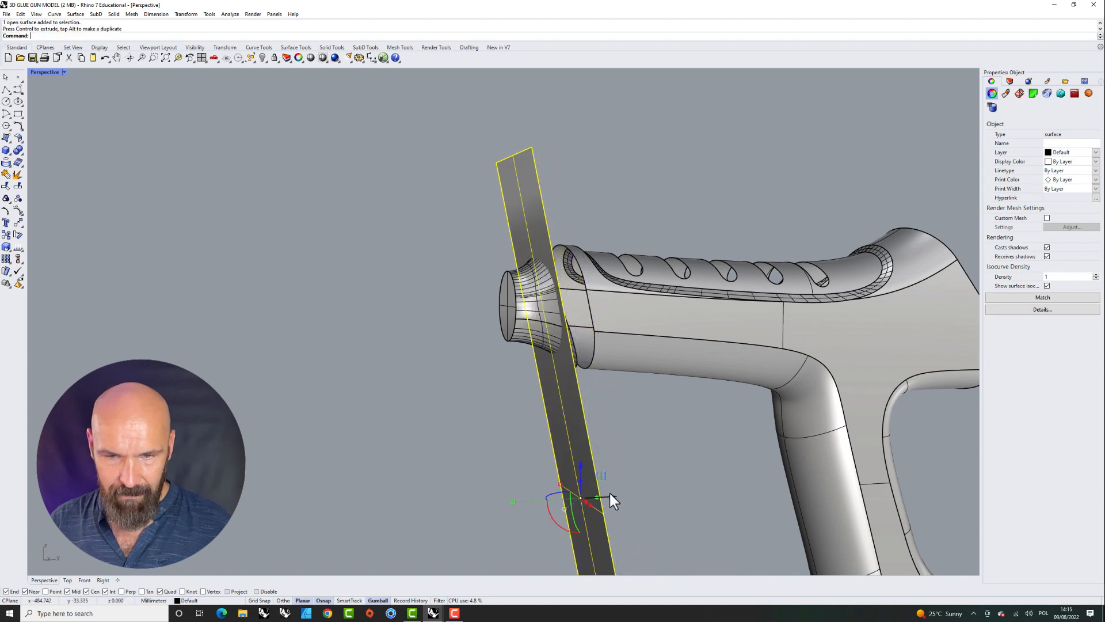
click(669, 440)
right_drag(668, 440, 617, 426)
- Trim off the nozzle's wide rear portion behind the moved cut plane, using the plane as cutting object
click(520, 210)
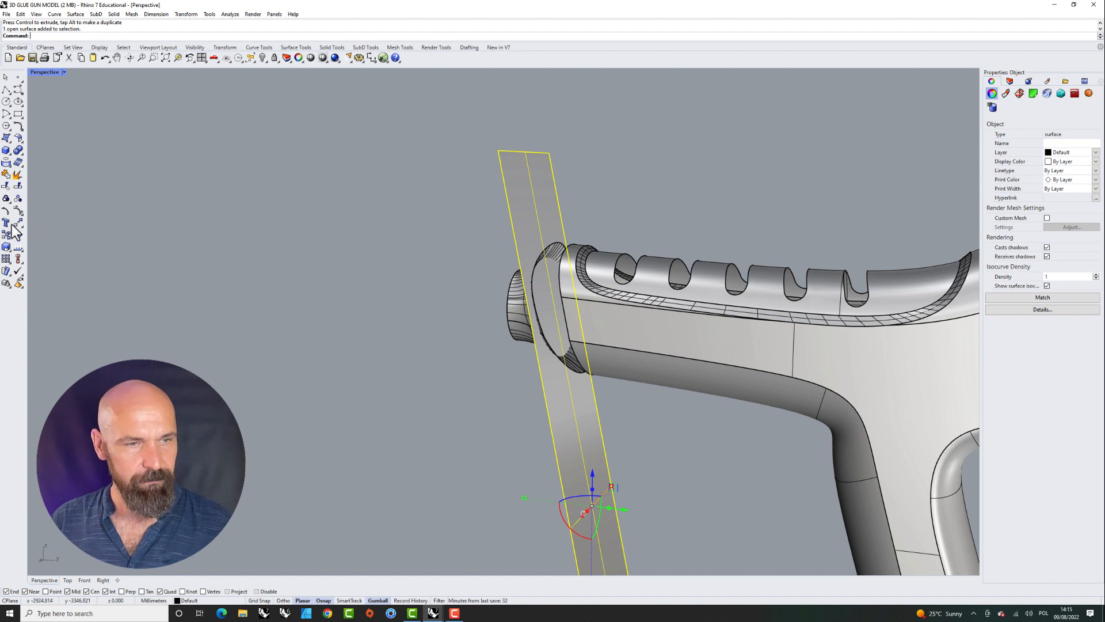
click(7, 186)
click(557, 257)
click(576, 361)
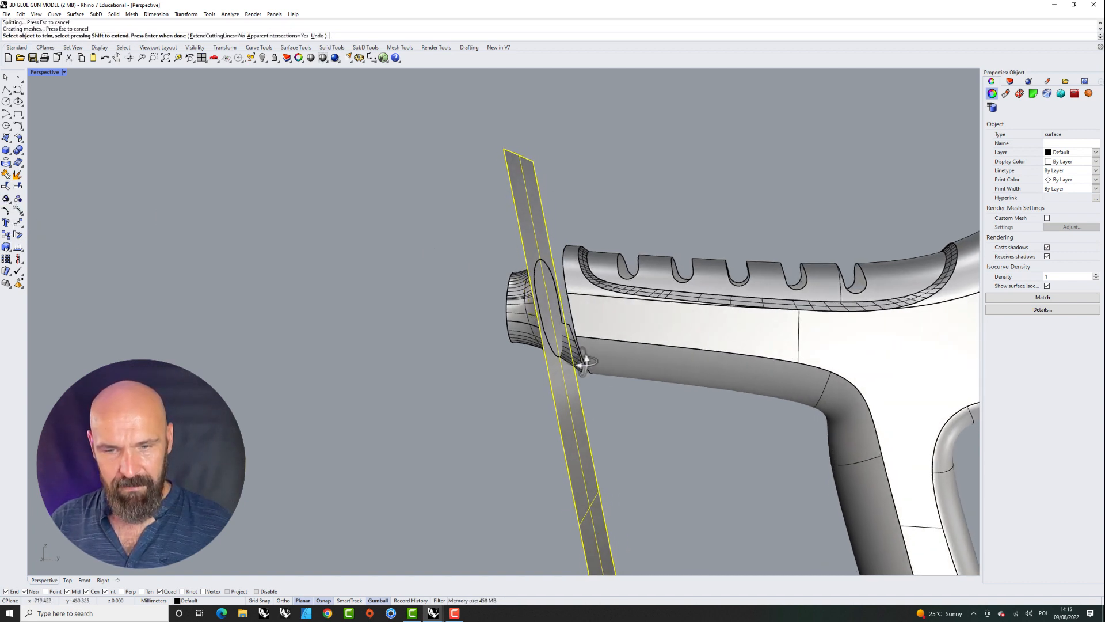
right_click(334, 221)
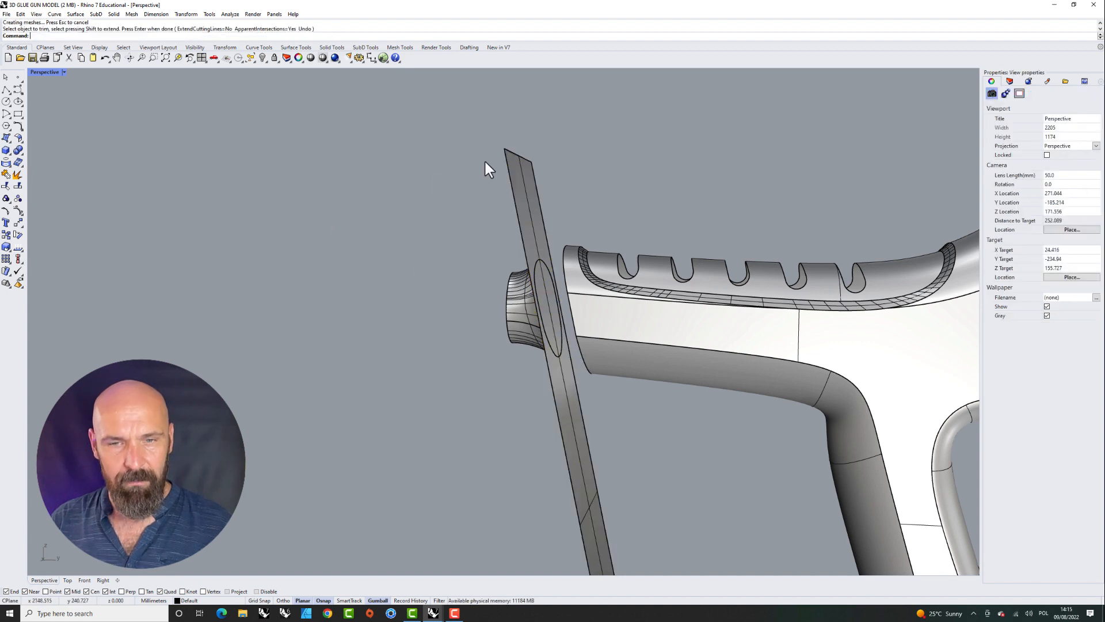
- Hide the cut plane that crosses the nozzle
right_drag(473, 161, 468, 177)
click(499, 173)
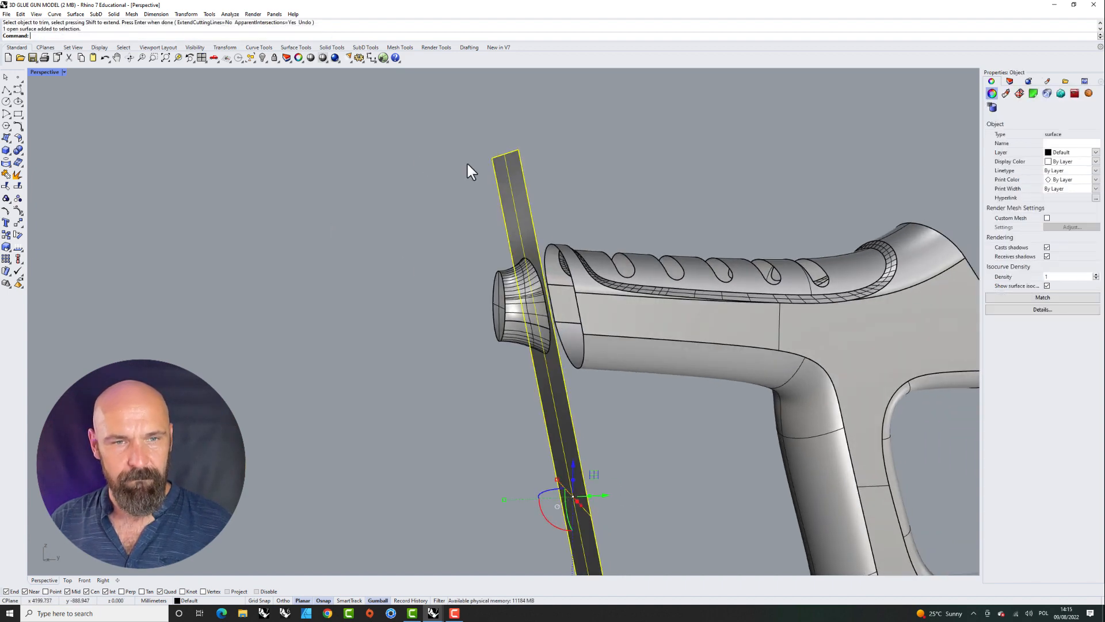
click(261, 57)
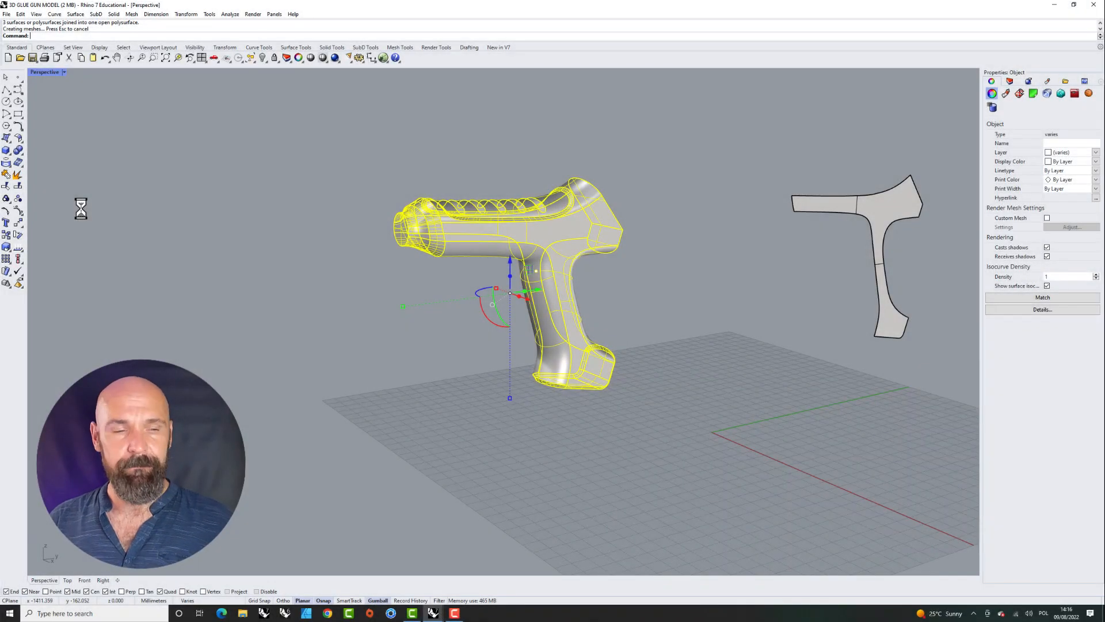
- Deselect the joined gun body, start CageEdit and select the whole glue gun as the captive objects
click(292, 222)
scroll(309, 206, down, 3)
scroll(367, 211, up, 3)
scroll(368, 214, up, 5)
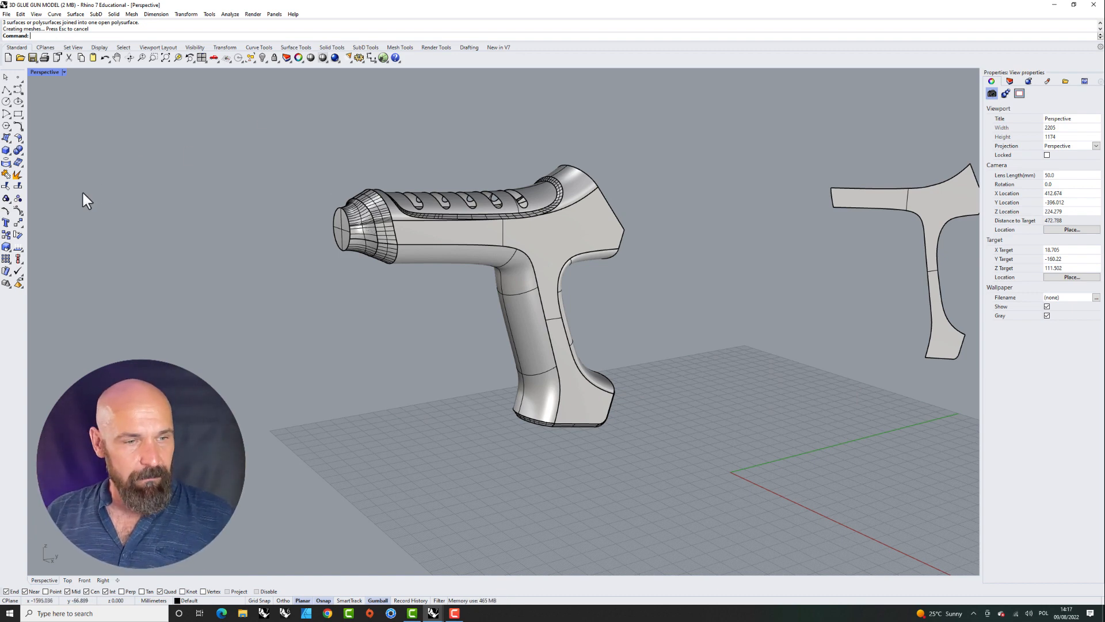
scroll(811, 230, down, 4)
scroll(642, 245, up, 3)
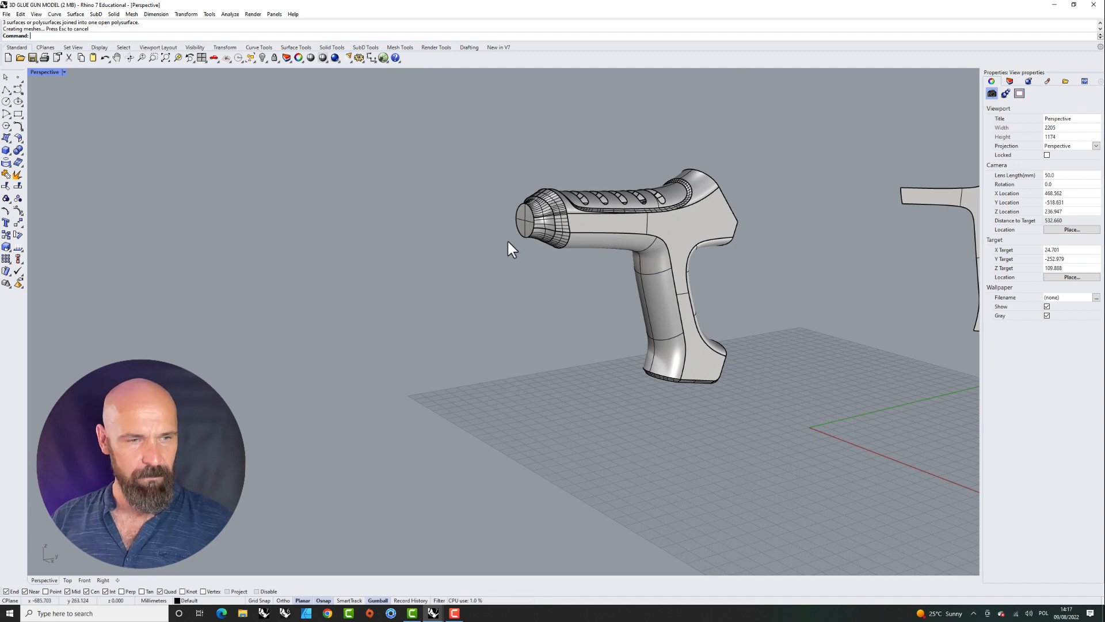
click(22, 227)
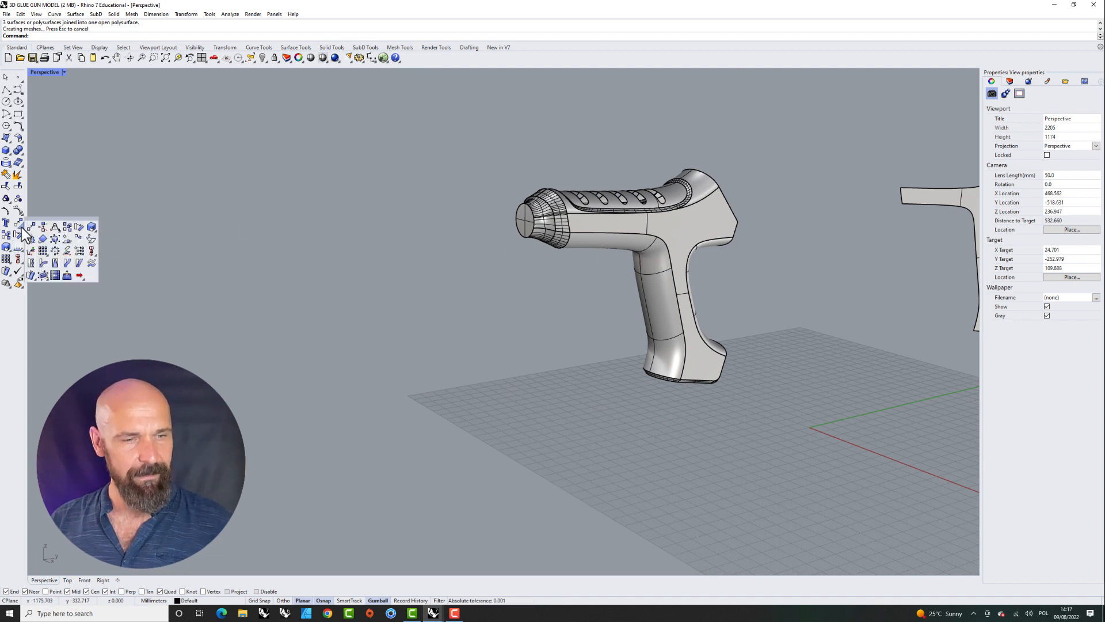
click(44, 274)
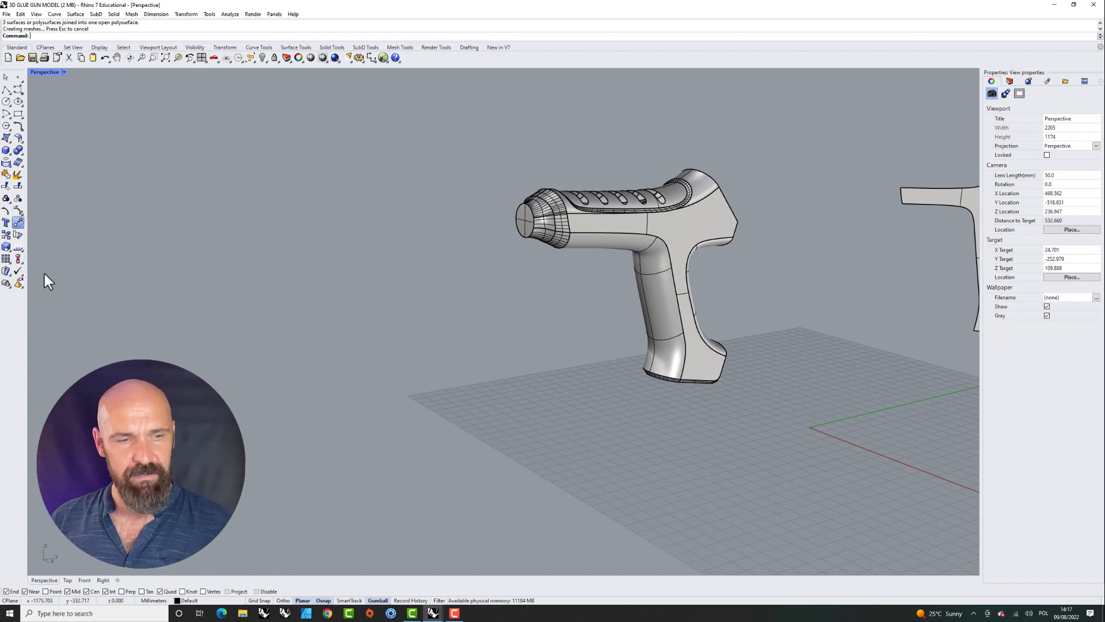
drag(807, 137, 485, 468)
key(Return)
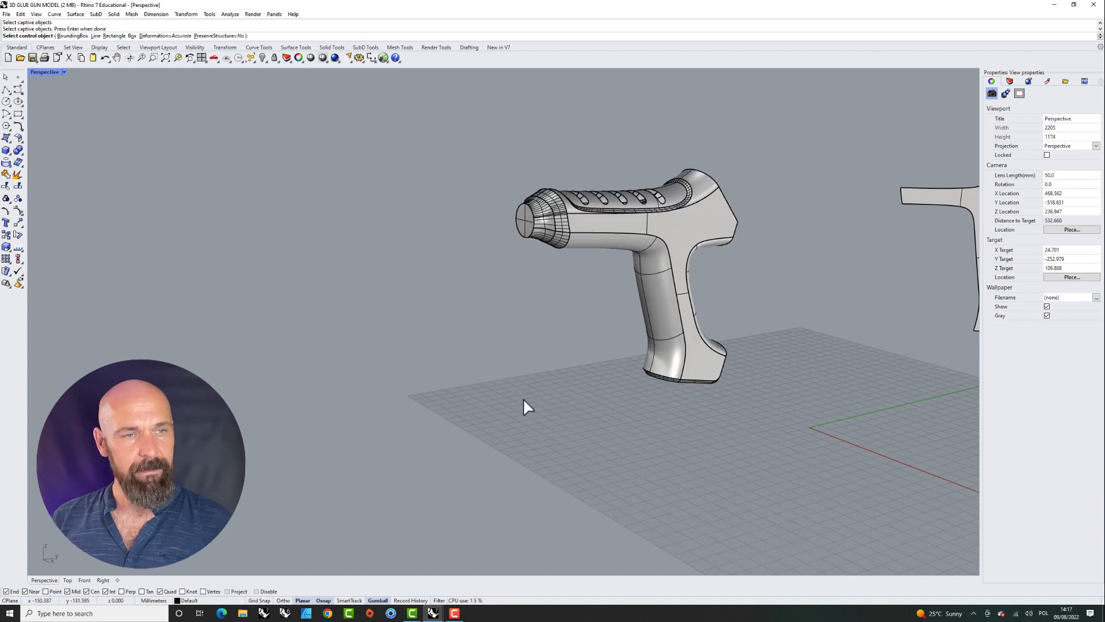
- Build a bounding-box control cage in world coordinates, with point count 4 and degree 3 in X, Y and Z, and global editing region
click(61, 36)
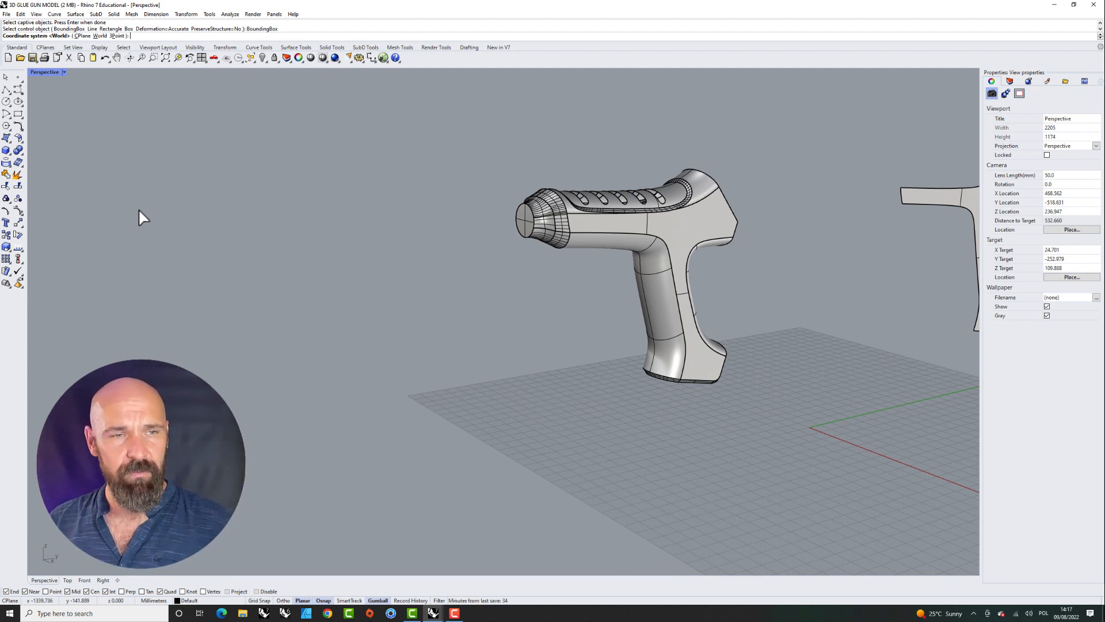
key(Return)
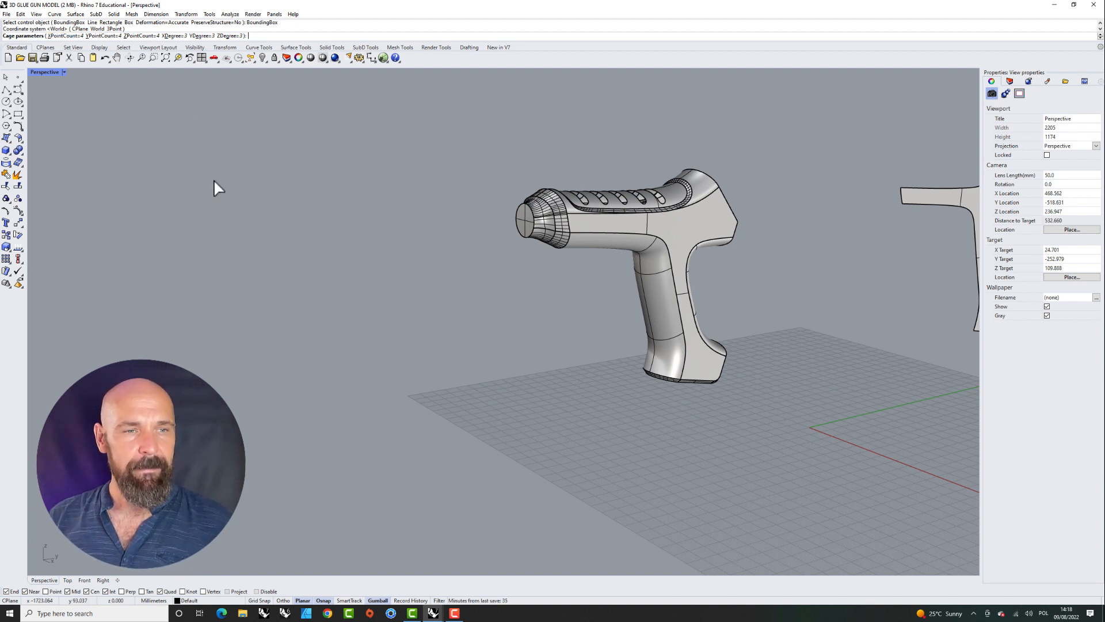
key(Return)
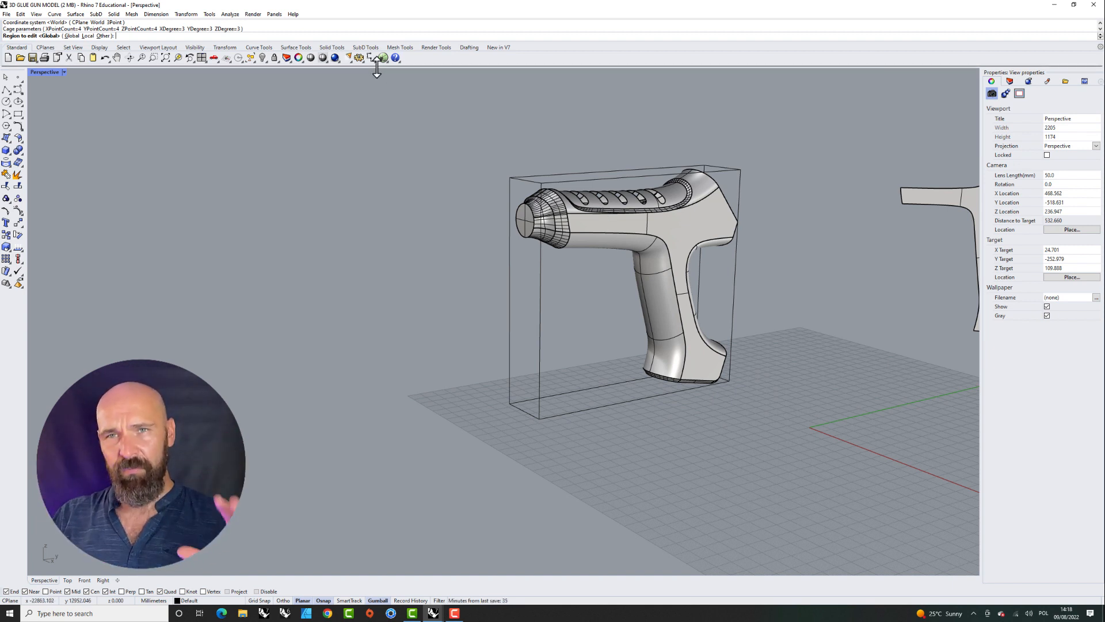
click(72, 35)
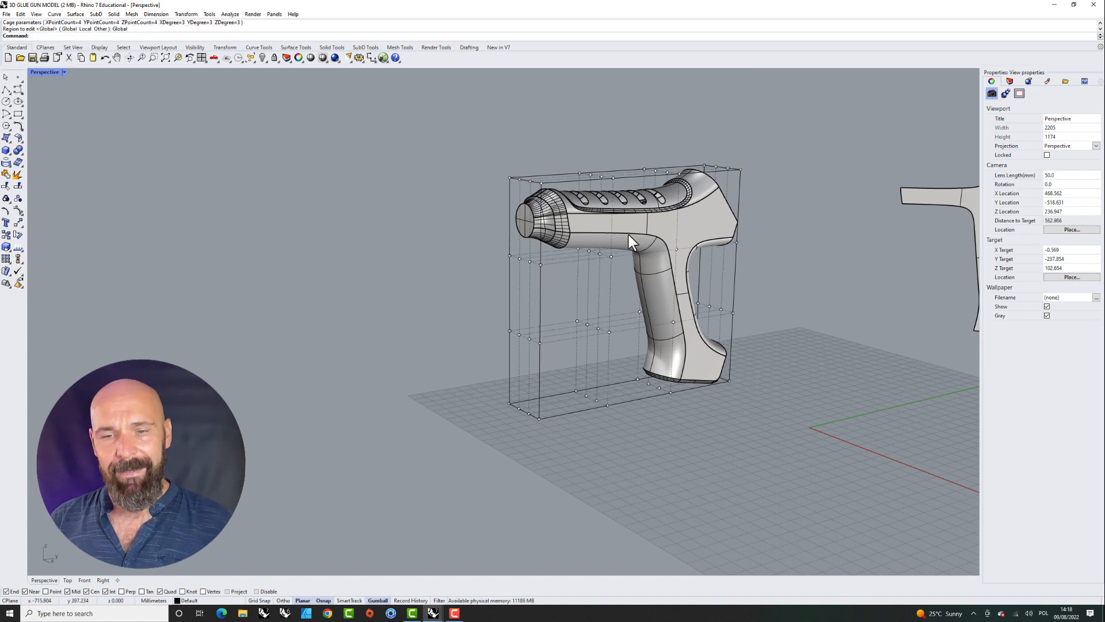
- Select the row of four cage points just below the barrel and scale it outward along X to widen the body
right_drag(571, 289, 562, 274)
drag(607, 254, 609, 253)
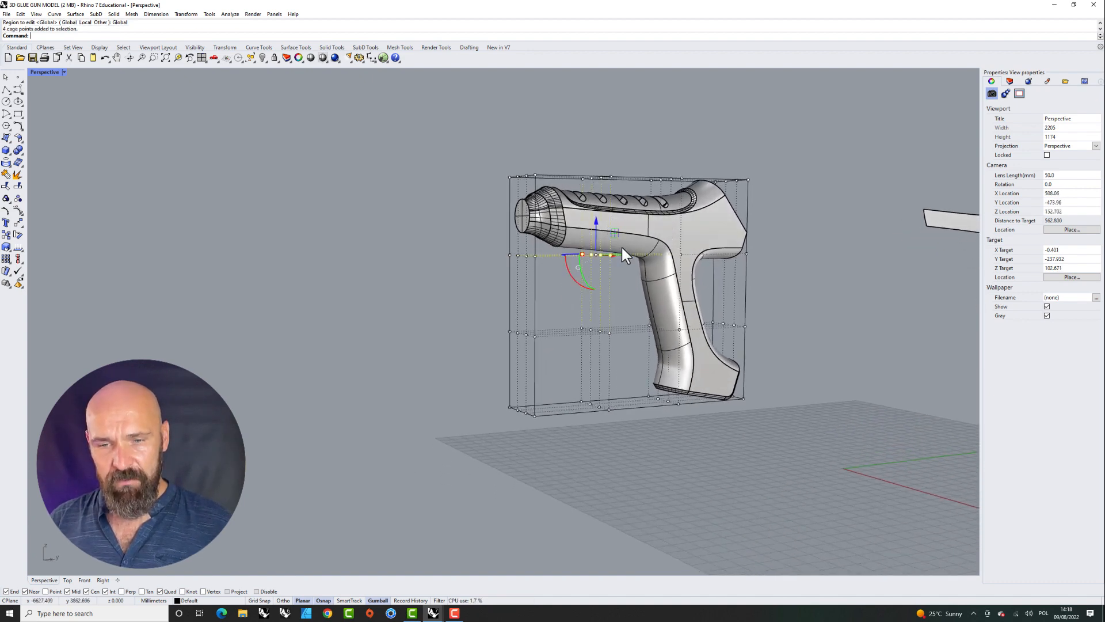
right_drag(550, 298, 562, 266)
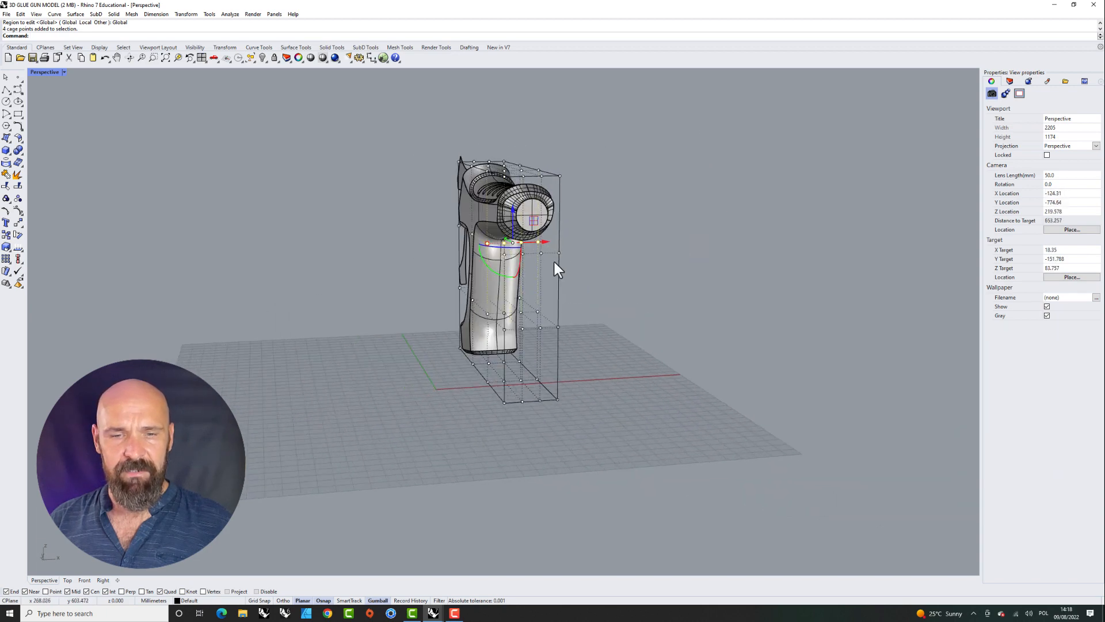
scroll(492, 243, up, 5)
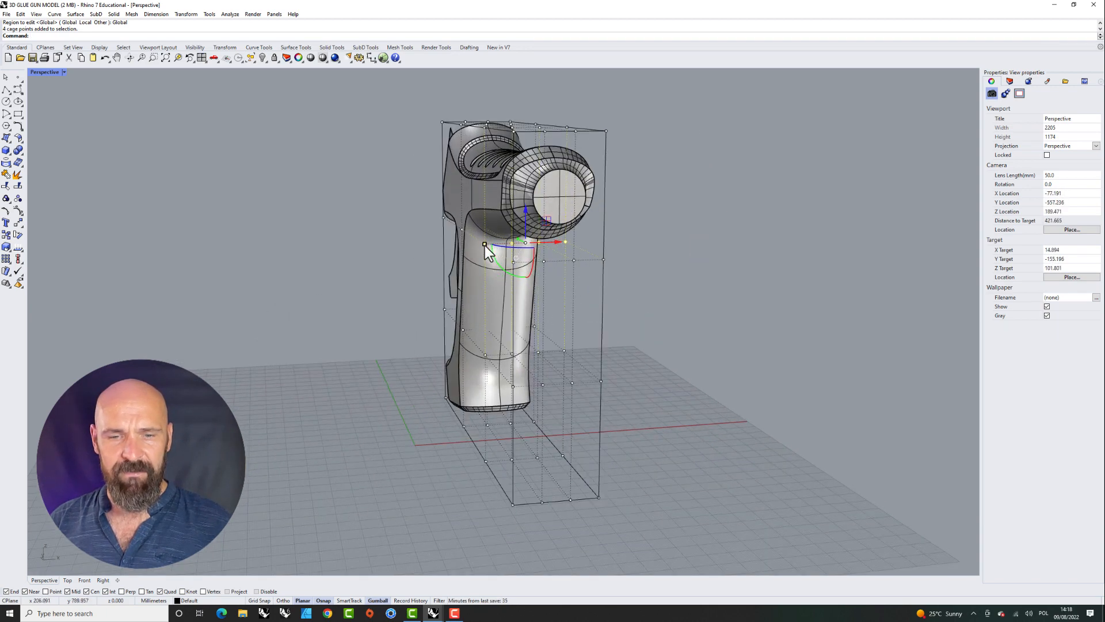
drag(489, 244, 366, 248)
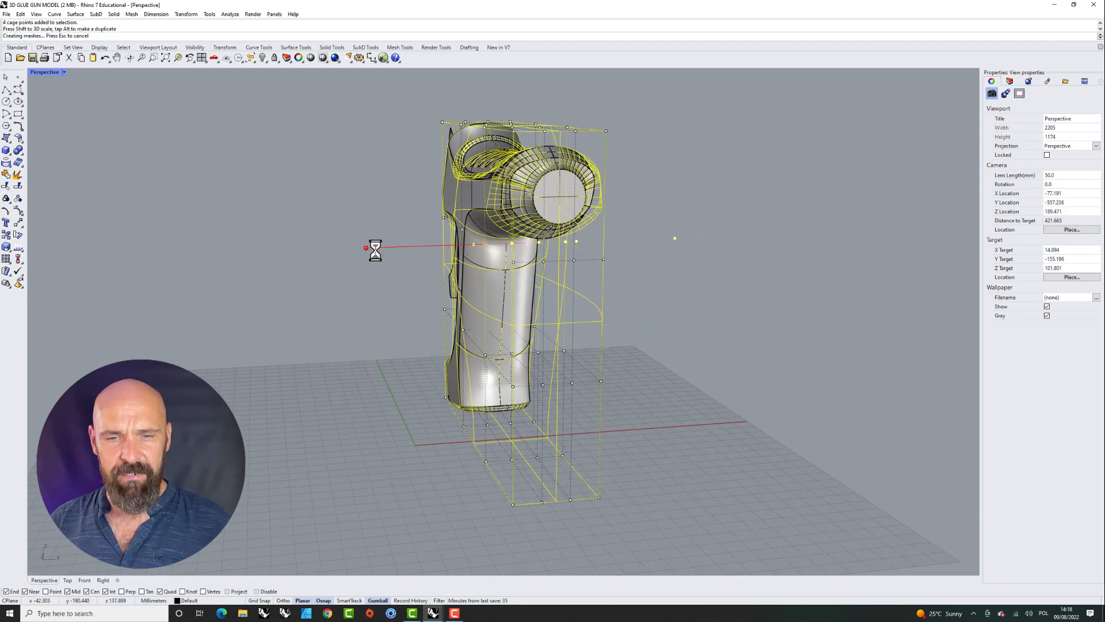
right_drag(732, 287, 570, 375)
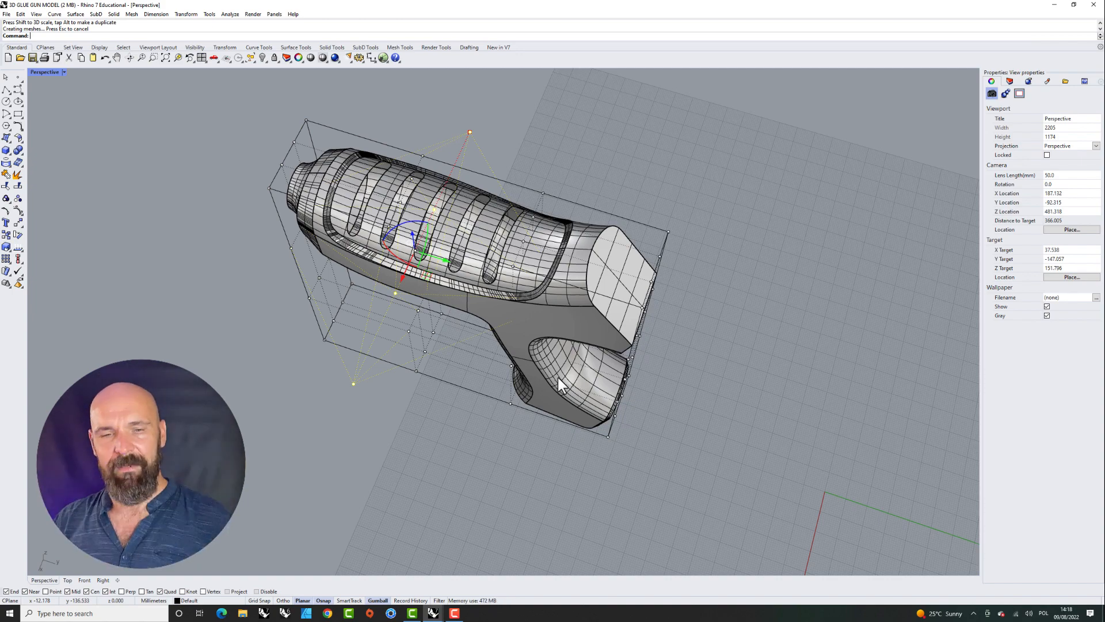
right_drag(488, 361, 558, 296)
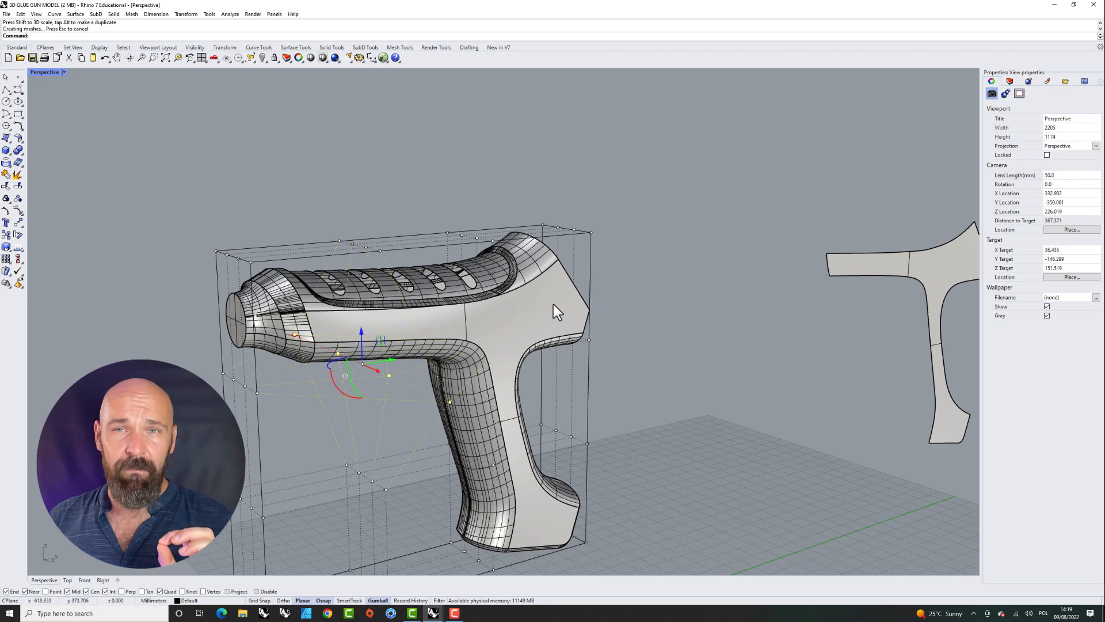
right_drag(658, 173, 644, 198)
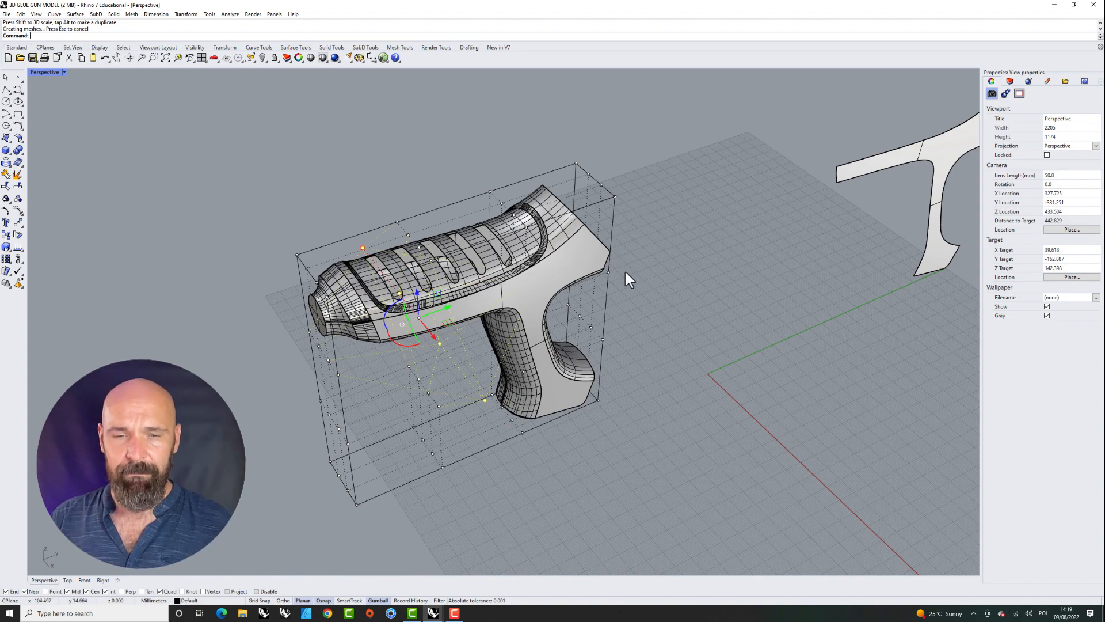
right_drag(624, 270, 653, 244)
scroll(495, 157, down, 3)
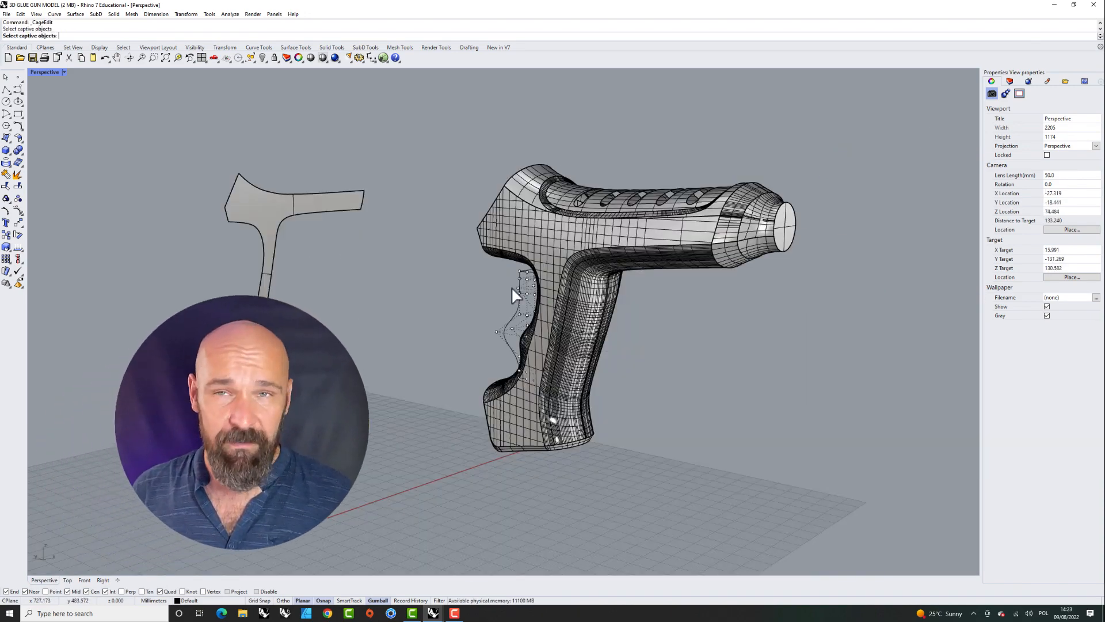